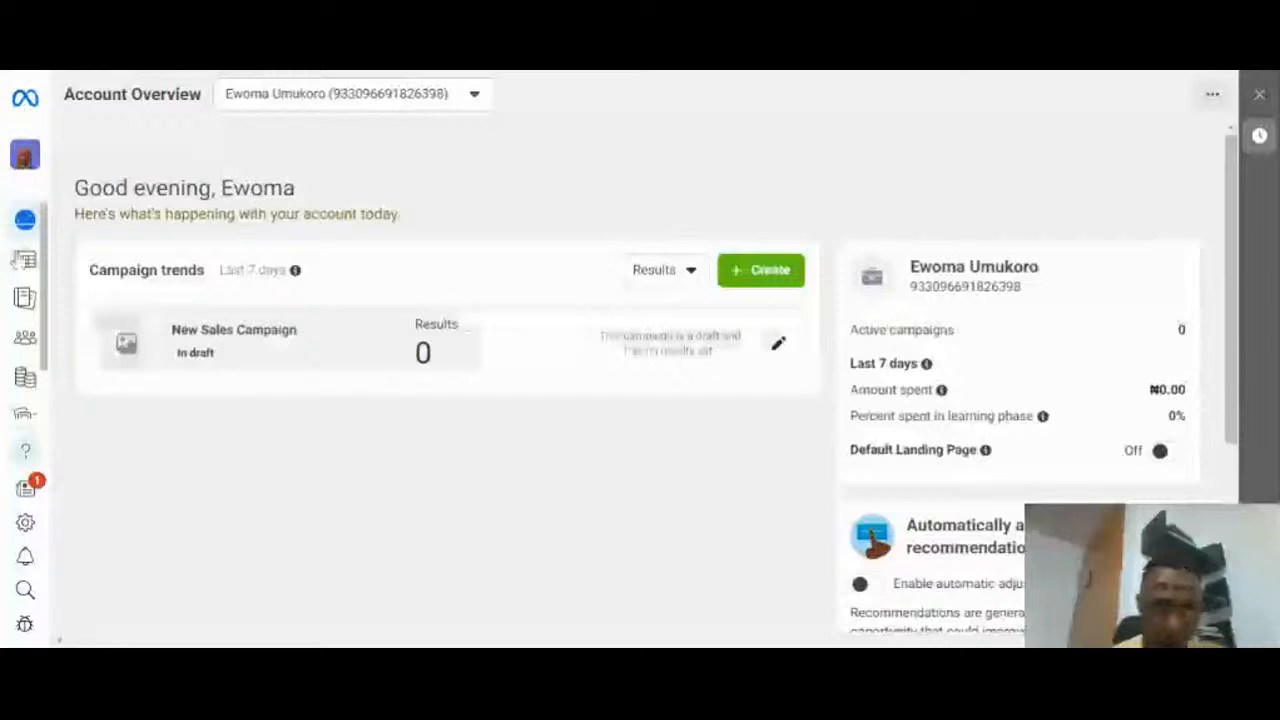
# Step: Open the Campaigns page and dismiss the combined search and filter tip along with the search suggestions
pyautogui.moveTo(22, 262)
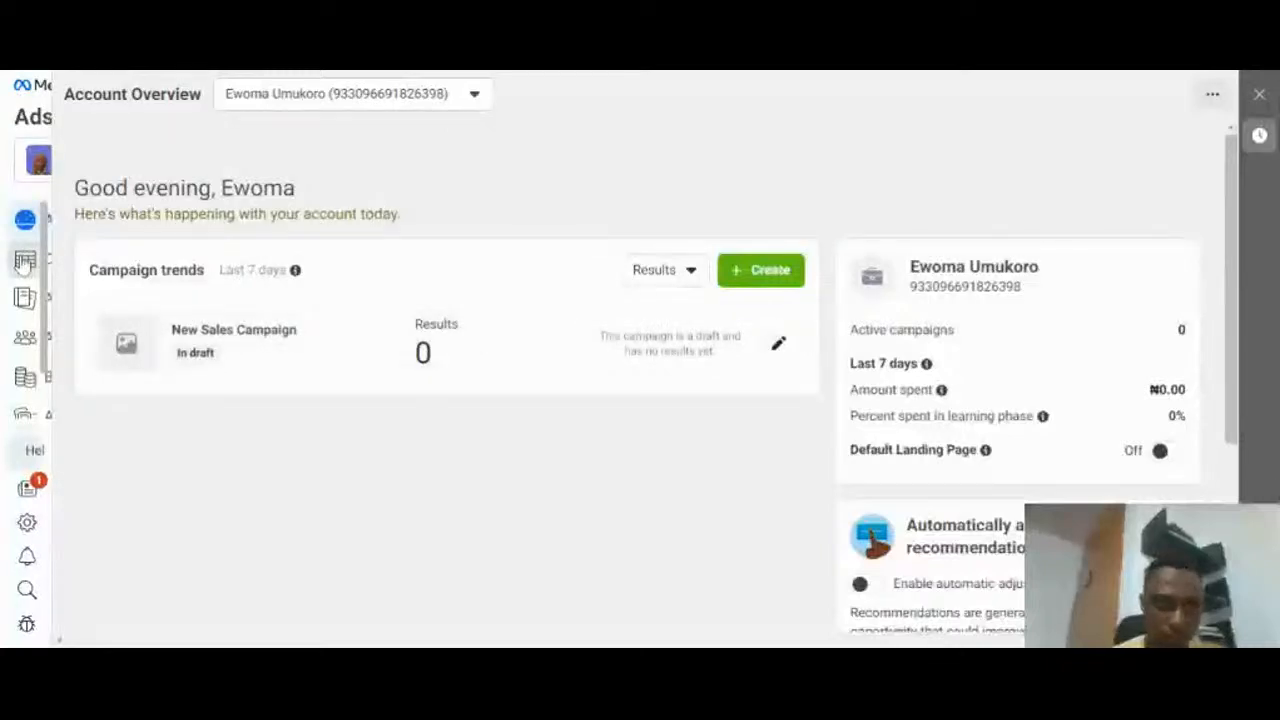
pyautogui.click(24, 262)
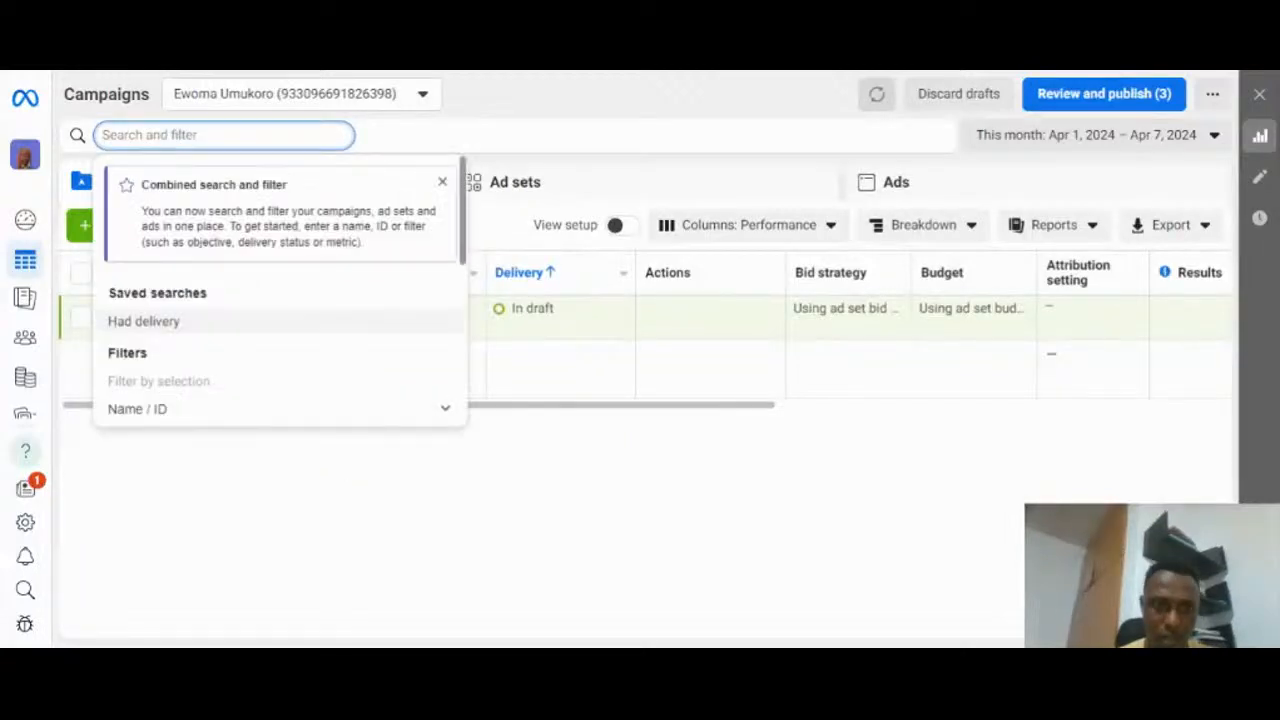
pyautogui.click(442, 182)
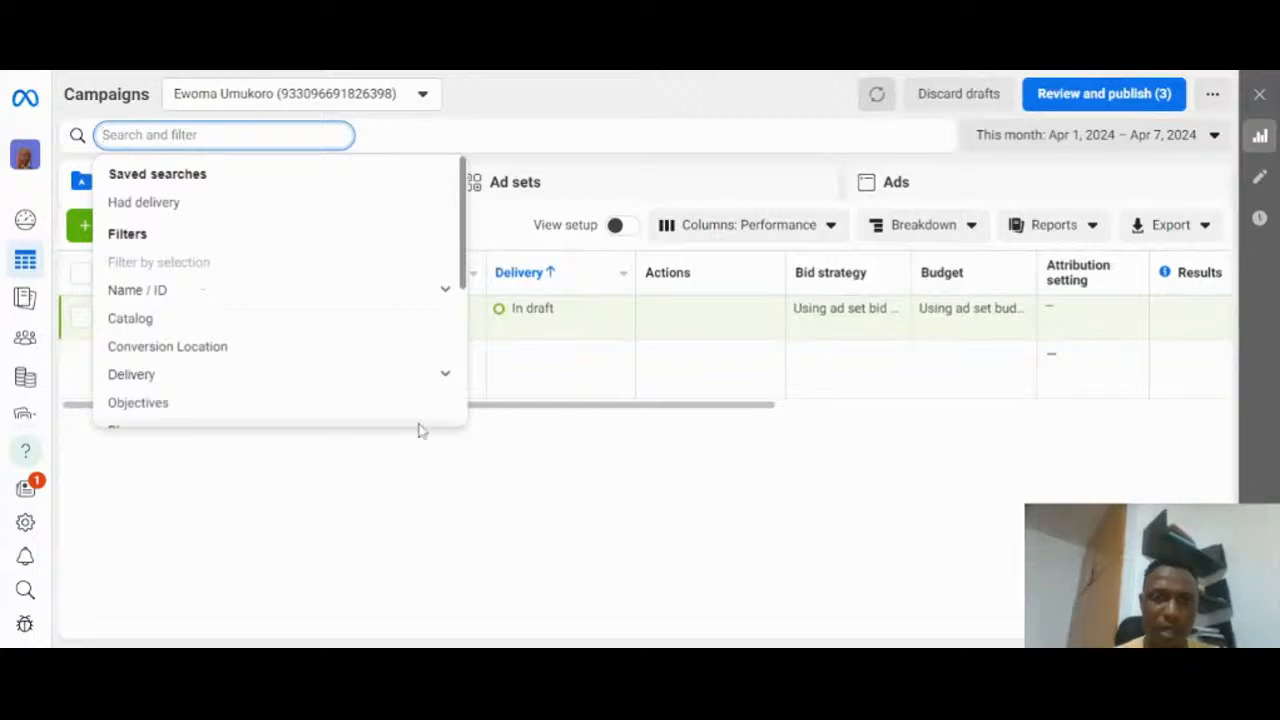
pyautogui.click(358, 542)
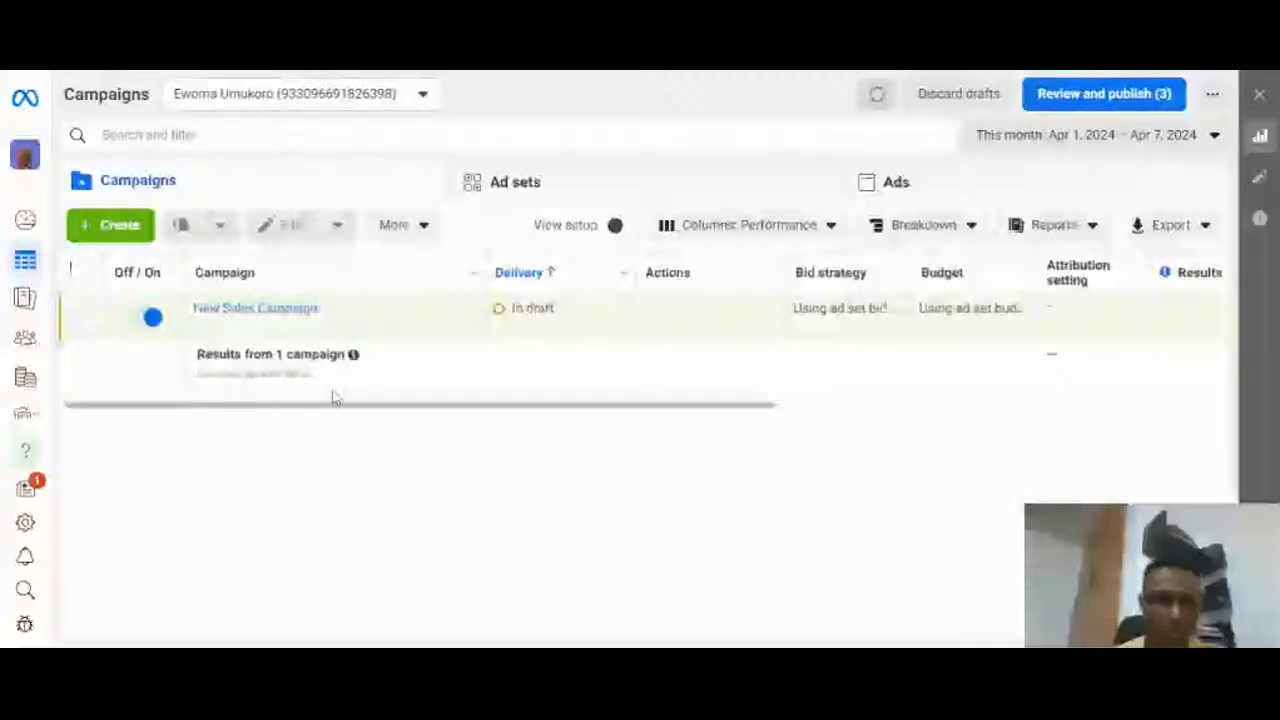
# Step: Return to the Account Overview page and review its campaign trends, account summary and recommendation cards
pyautogui.moveTo(30, 230)
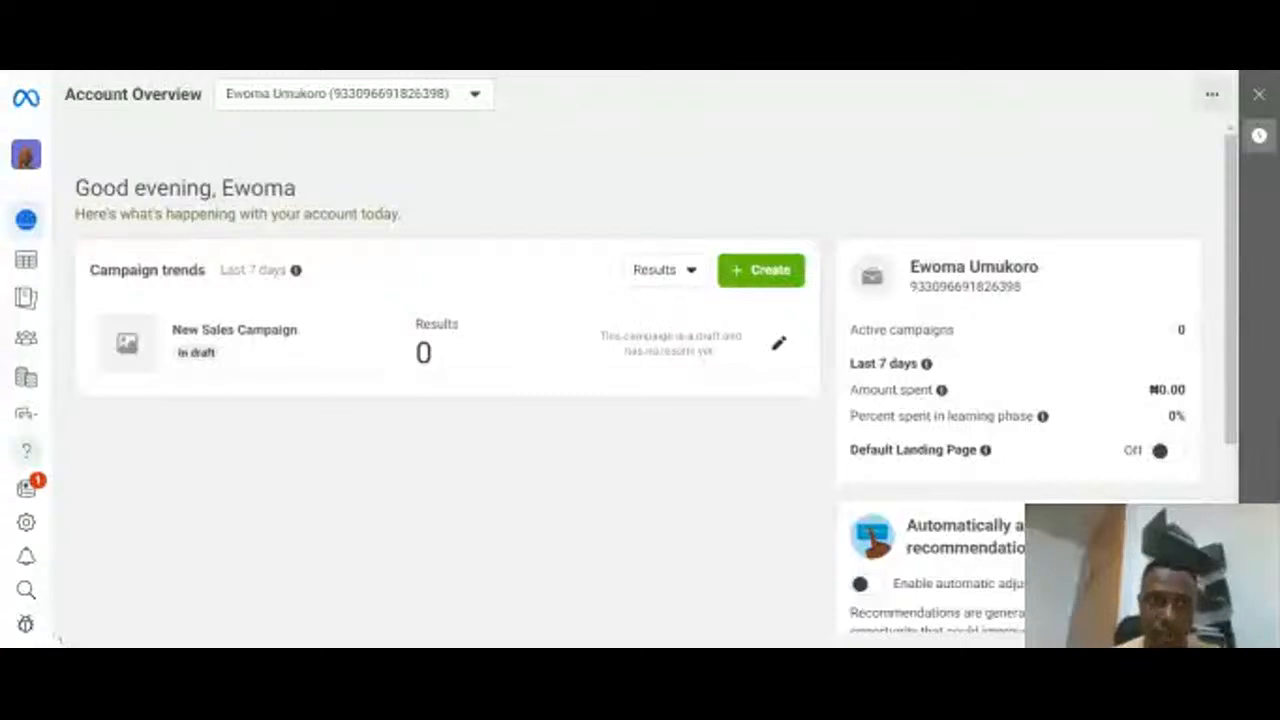
pyautogui.moveTo(64, 94); pyautogui.dragTo(232, 92)
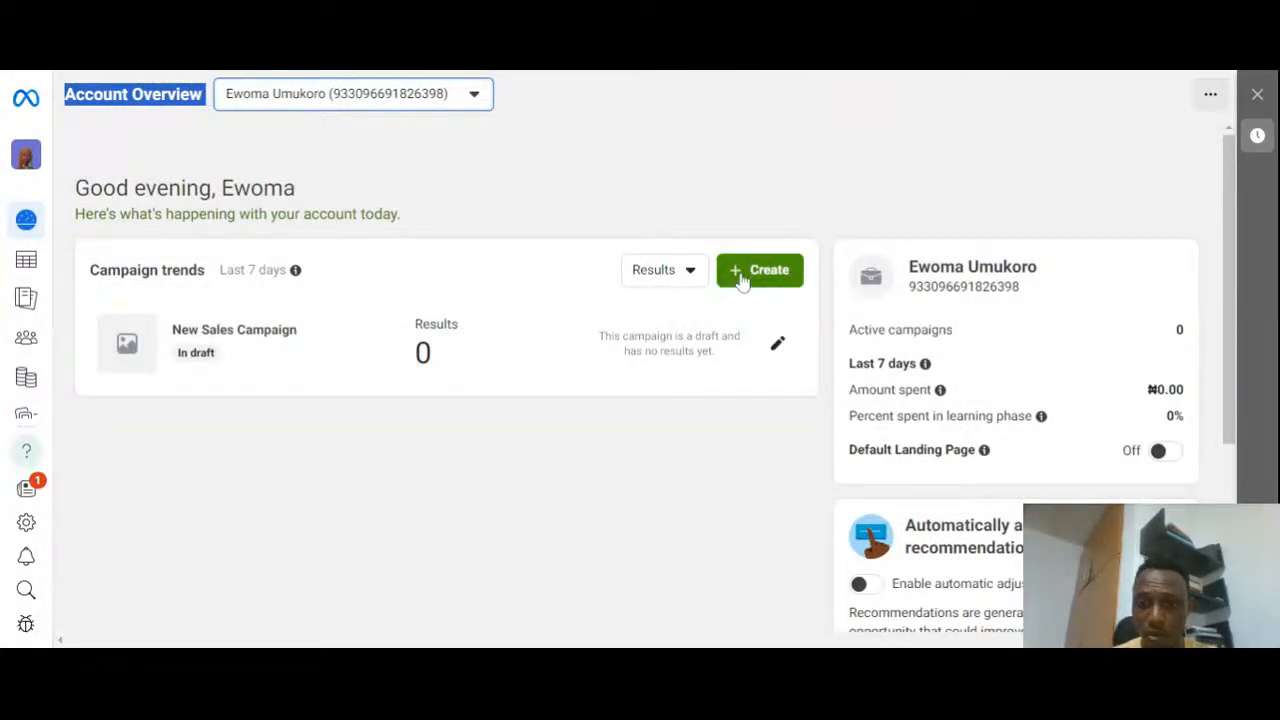
pyautogui.scroll(-2, 640, 380)
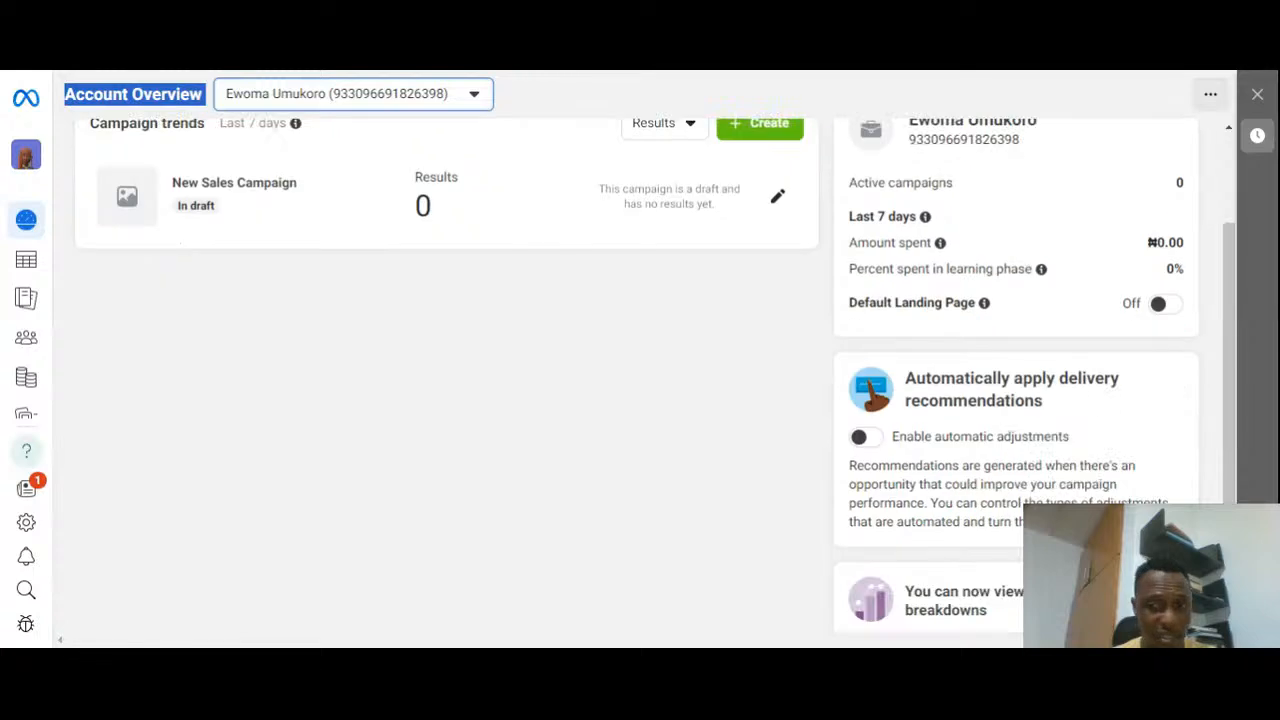
pyautogui.scroll(-2, 871, 455)
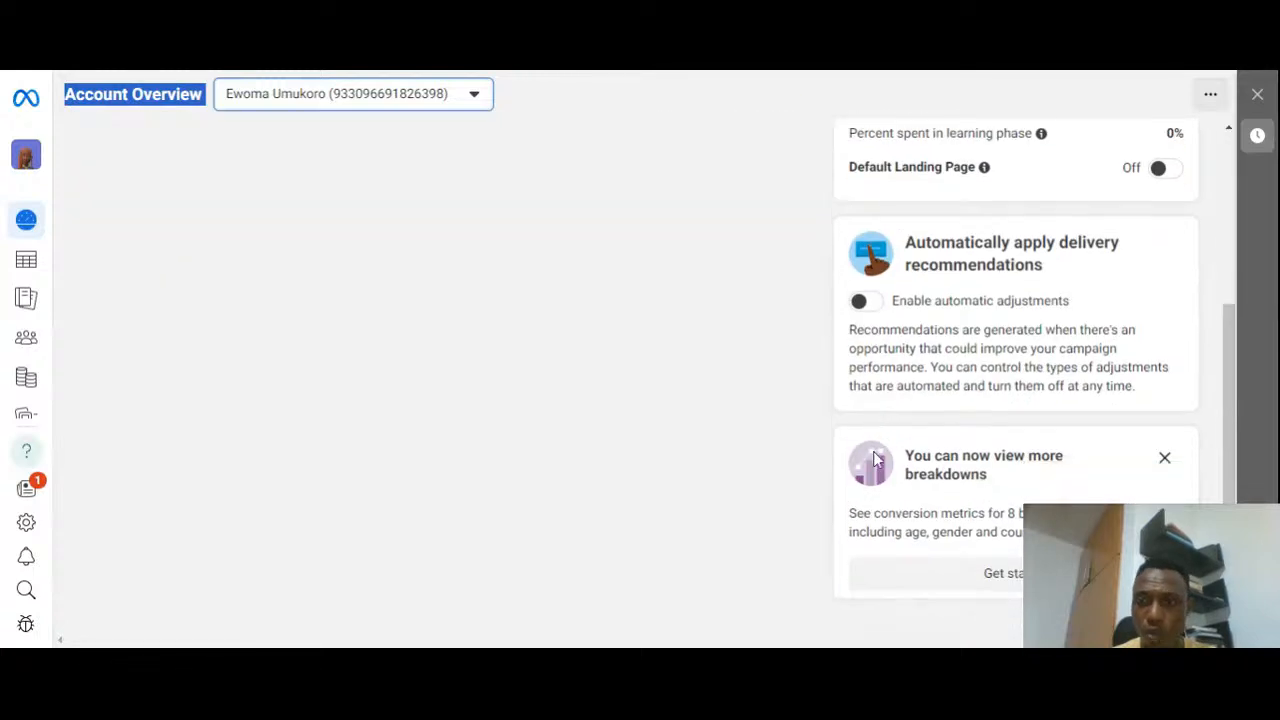
pyautogui.scroll(4, 874, 458)
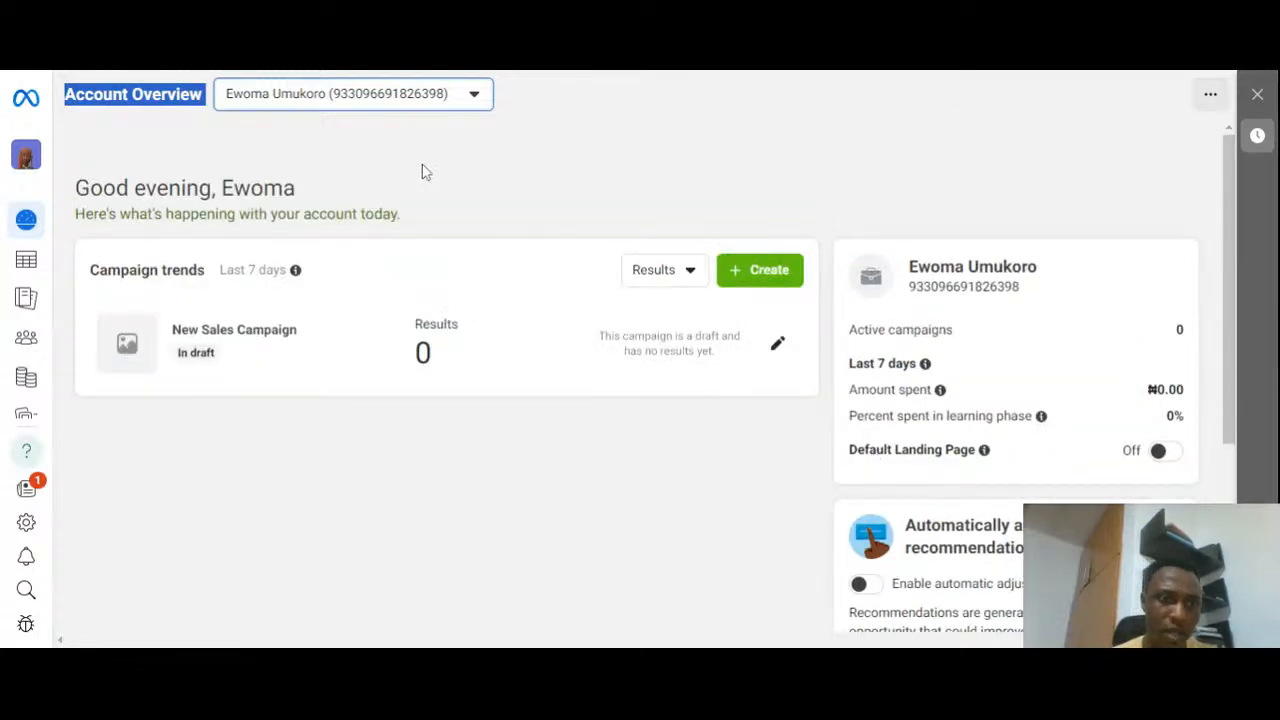
# Step: Open the Campaigns page and look through the campaign table's columns from Delivery to Ends
pyautogui.moveTo(35, 240)
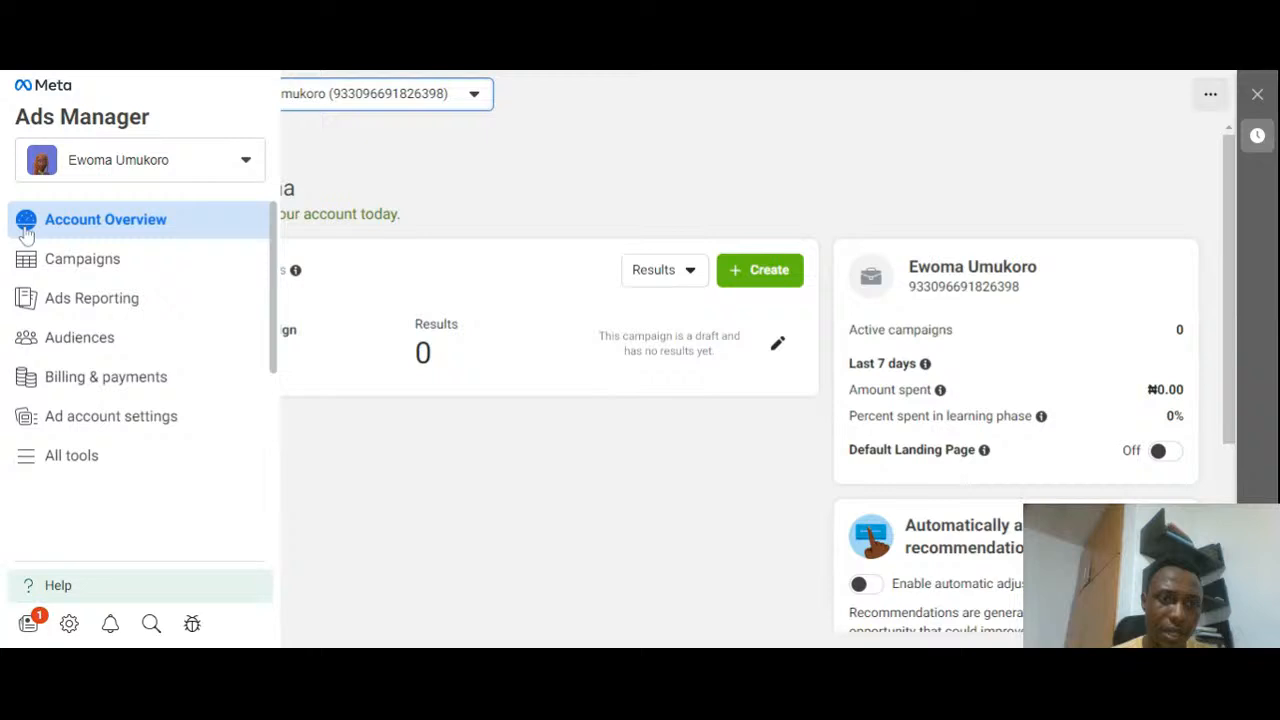
pyautogui.click(72, 272)
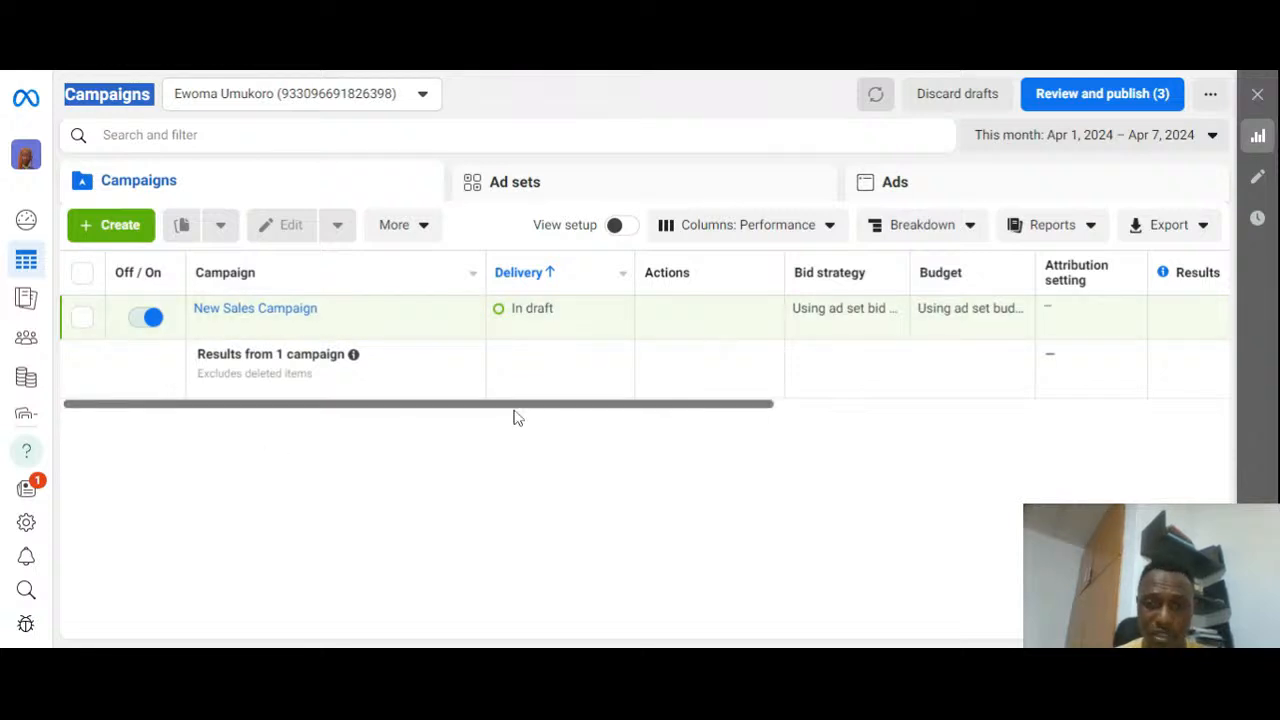
pyautogui.moveTo(493, 409); pyautogui.dragTo(389, 403)
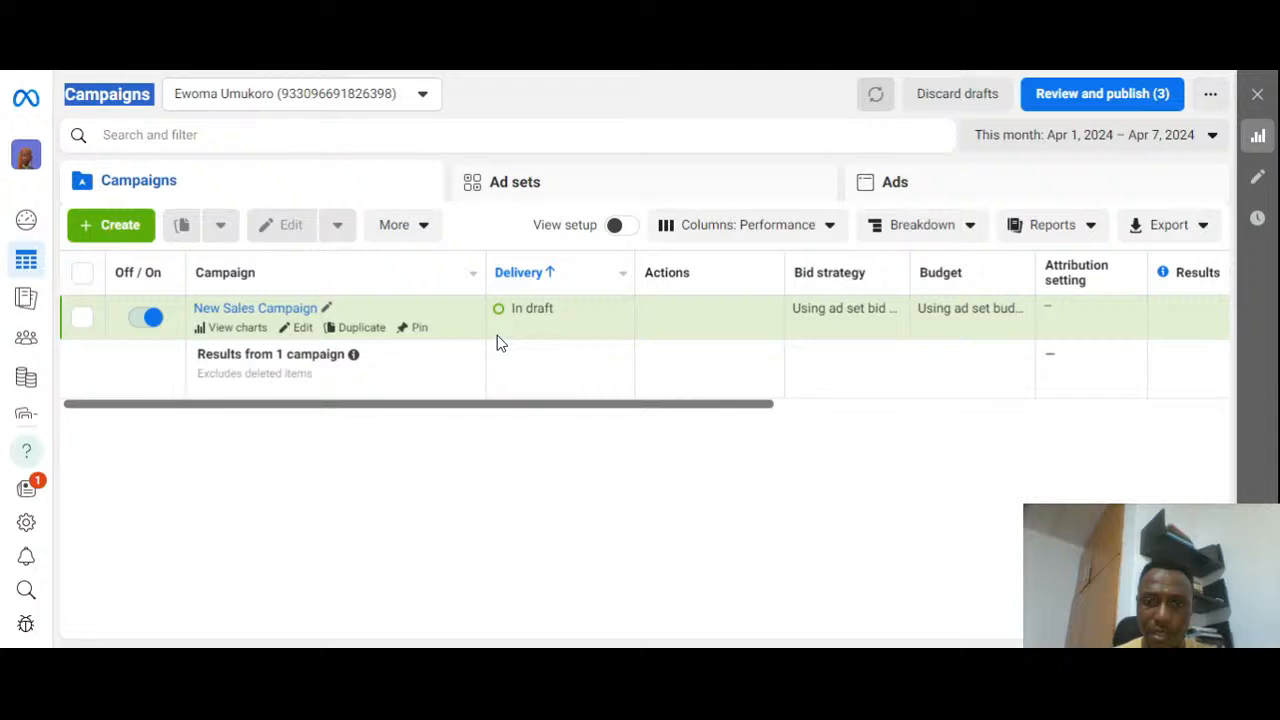
pyautogui.moveTo(497, 335)
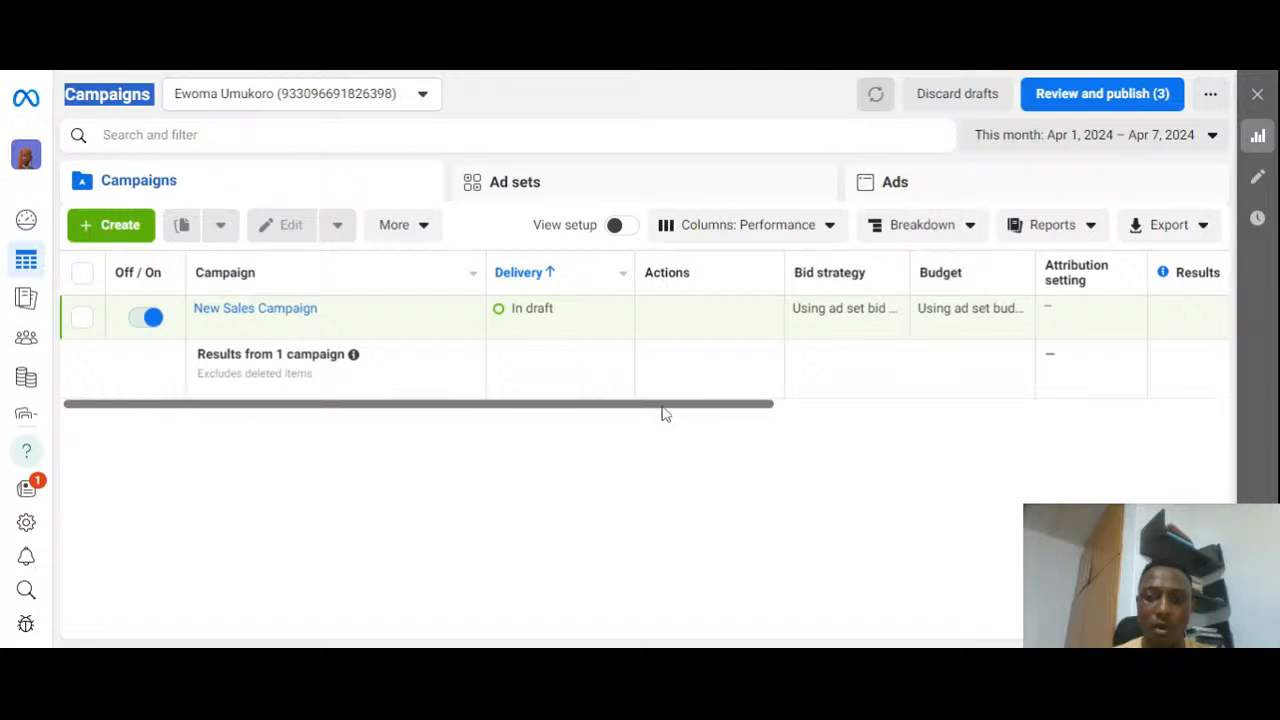
pyautogui.moveTo(663, 405); pyautogui.dragTo(1145, 448)
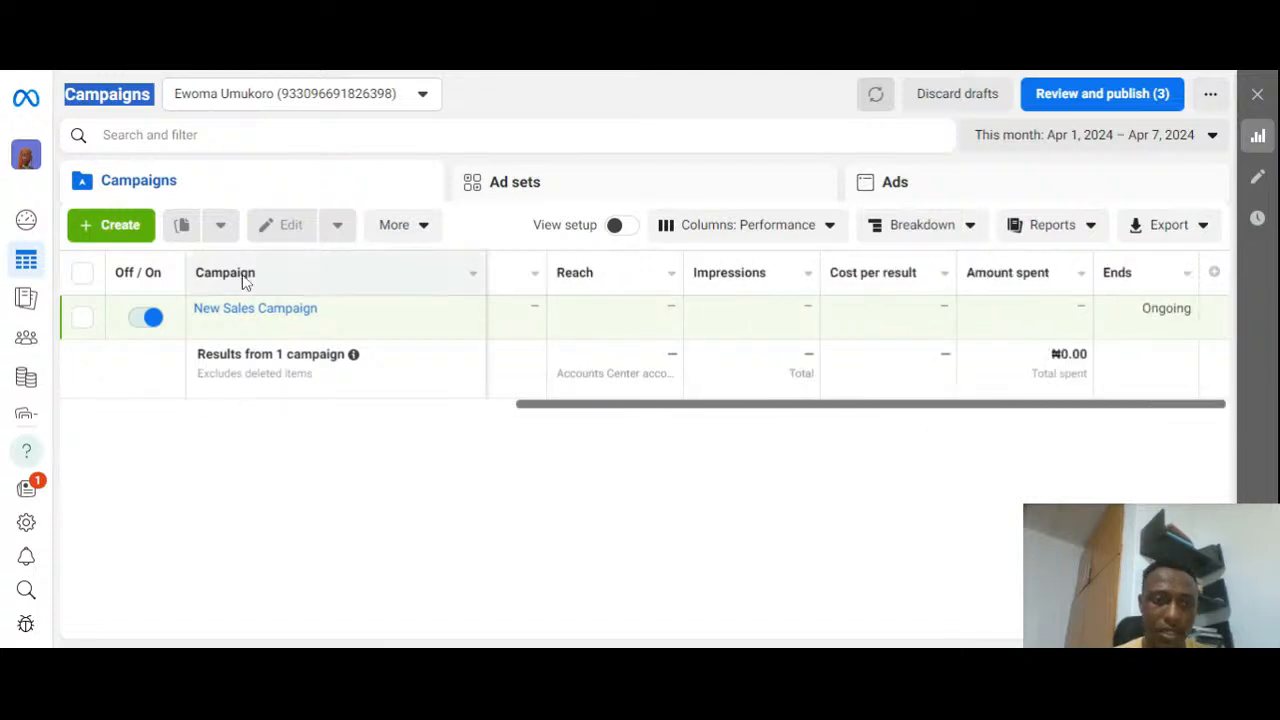
pyautogui.moveTo(30, 300)
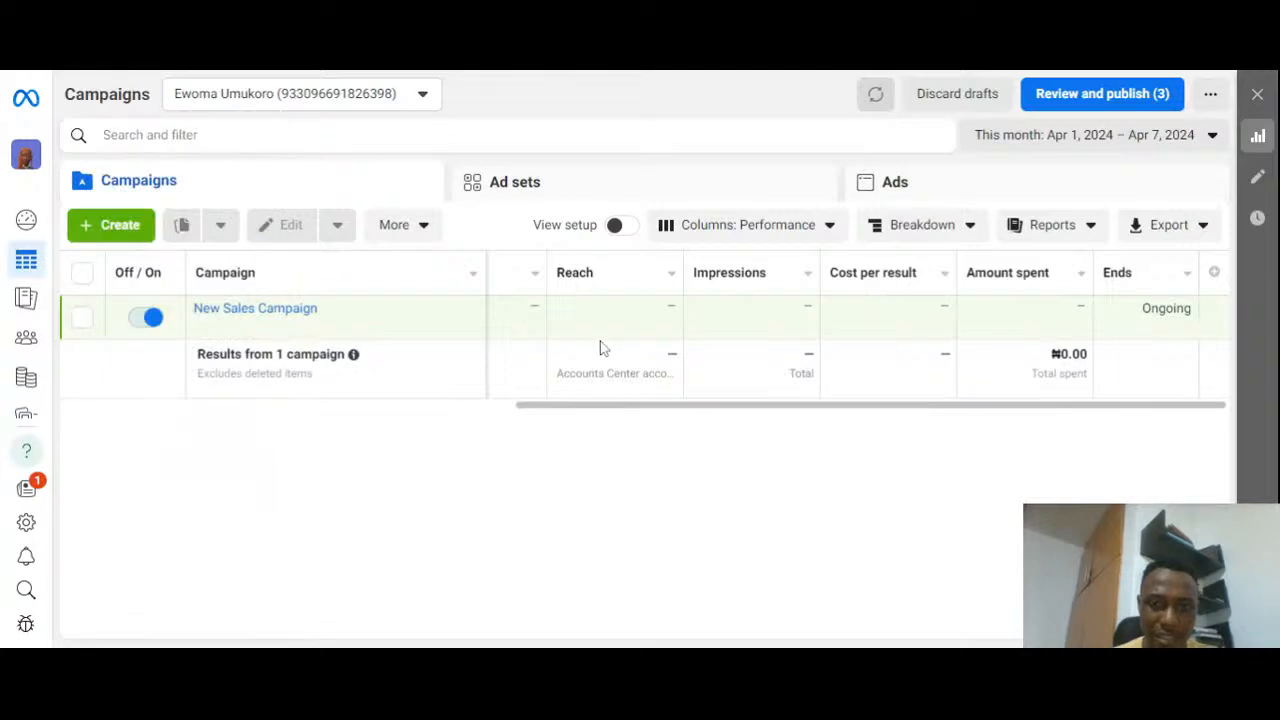
pyautogui.moveTo(669, 406); pyautogui.dragTo(277, 428)
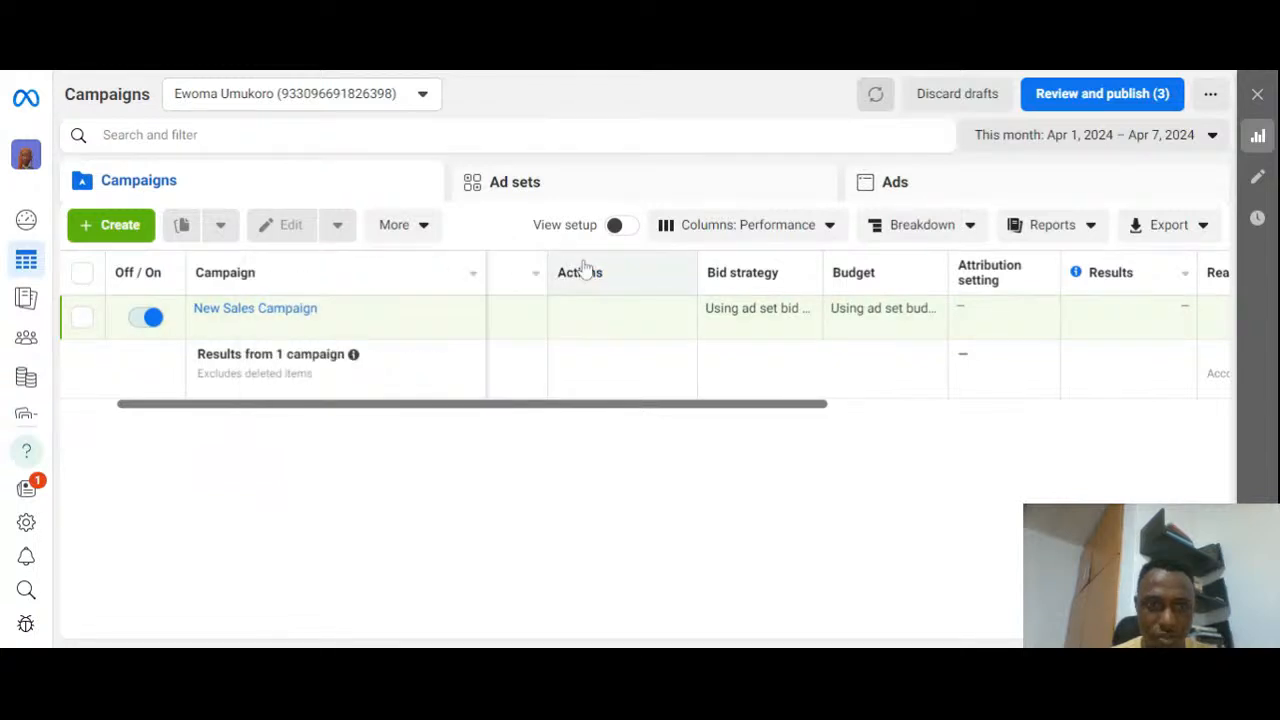
# Step: Examine the campaign table's columns in turn, including Actions, Bid strategy, Cost per result, Amount spent and Ends, and return to the first columns
pyautogui.moveTo(580, 286)
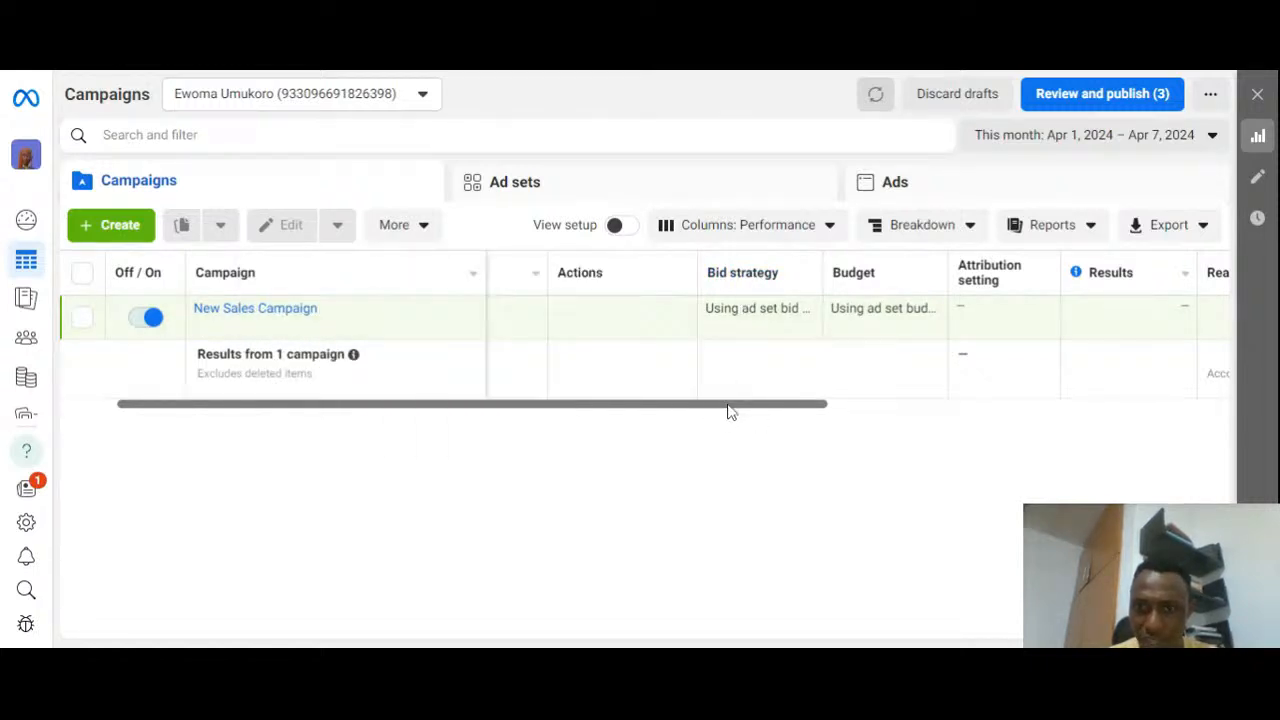
pyautogui.moveTo(726, 409); pyautogui.dragTo(787, 410)
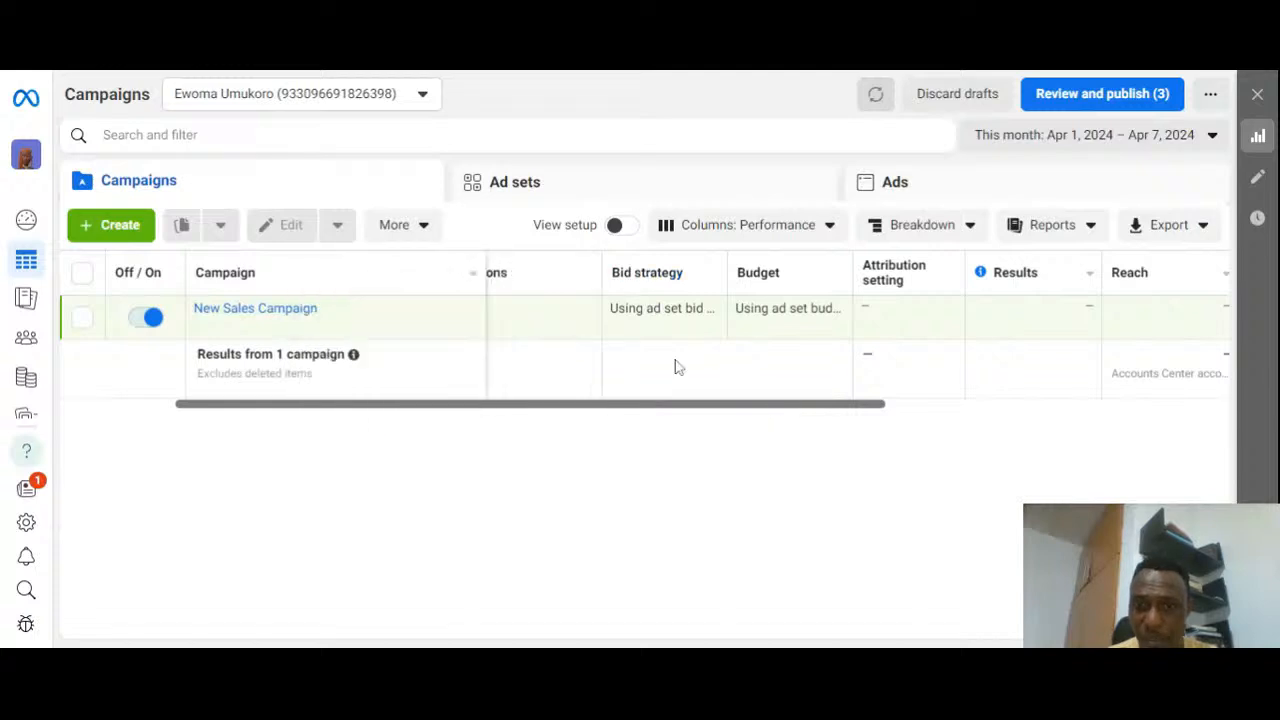
pyautogui.moveTo(668, 282)
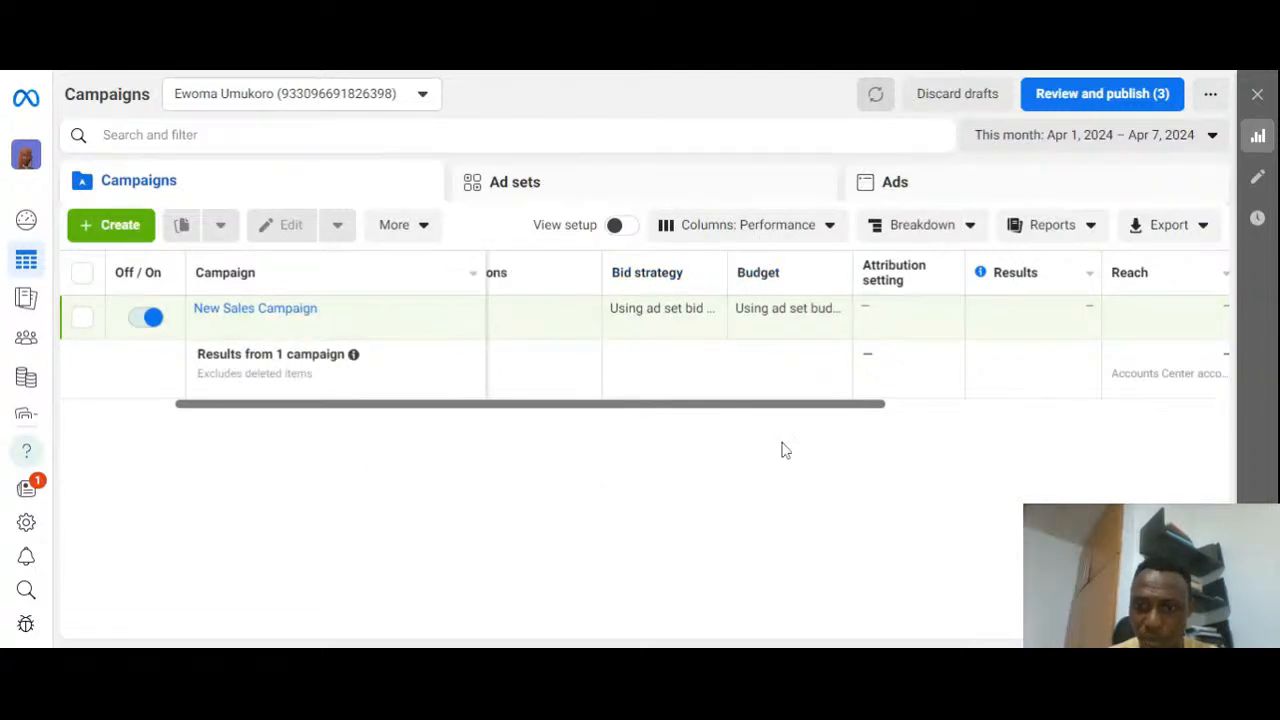
pyautogui.hscroll(2, 860, 420)
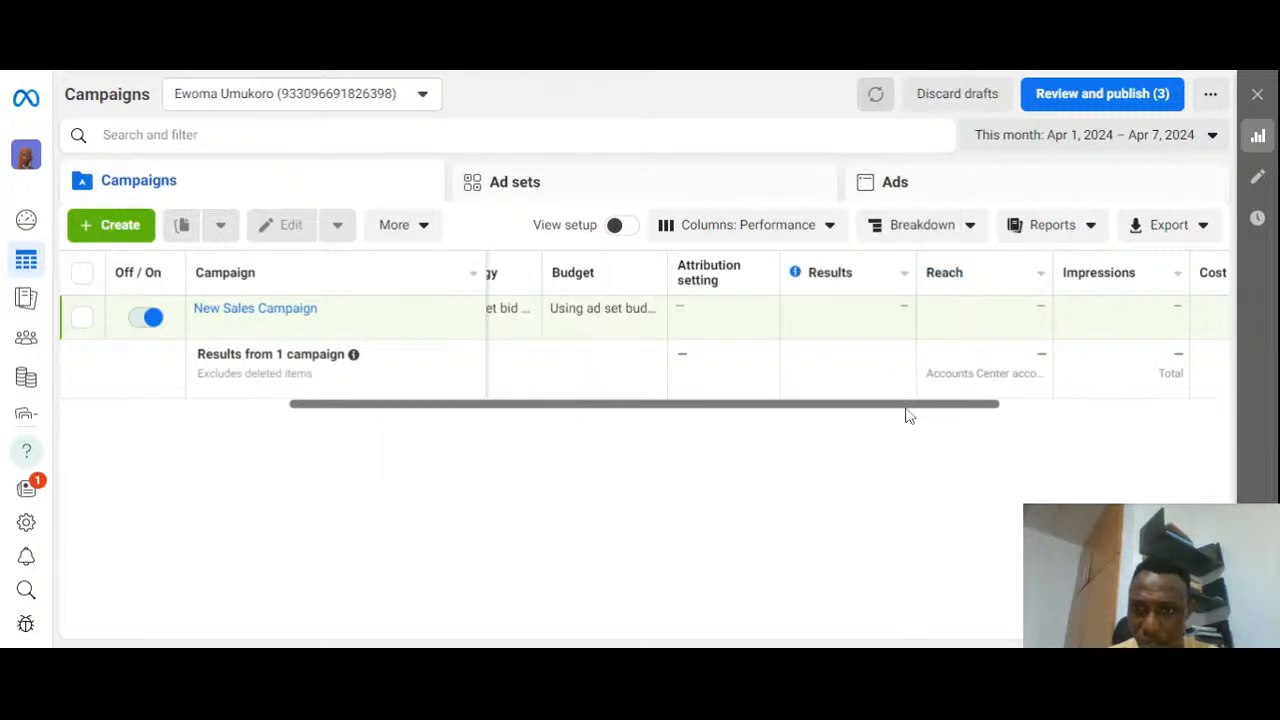
pyautogui.moveTo(907, 408); pyautogui.dragTo(1000, 406)
pyautogui.moveTo(1097, 282)
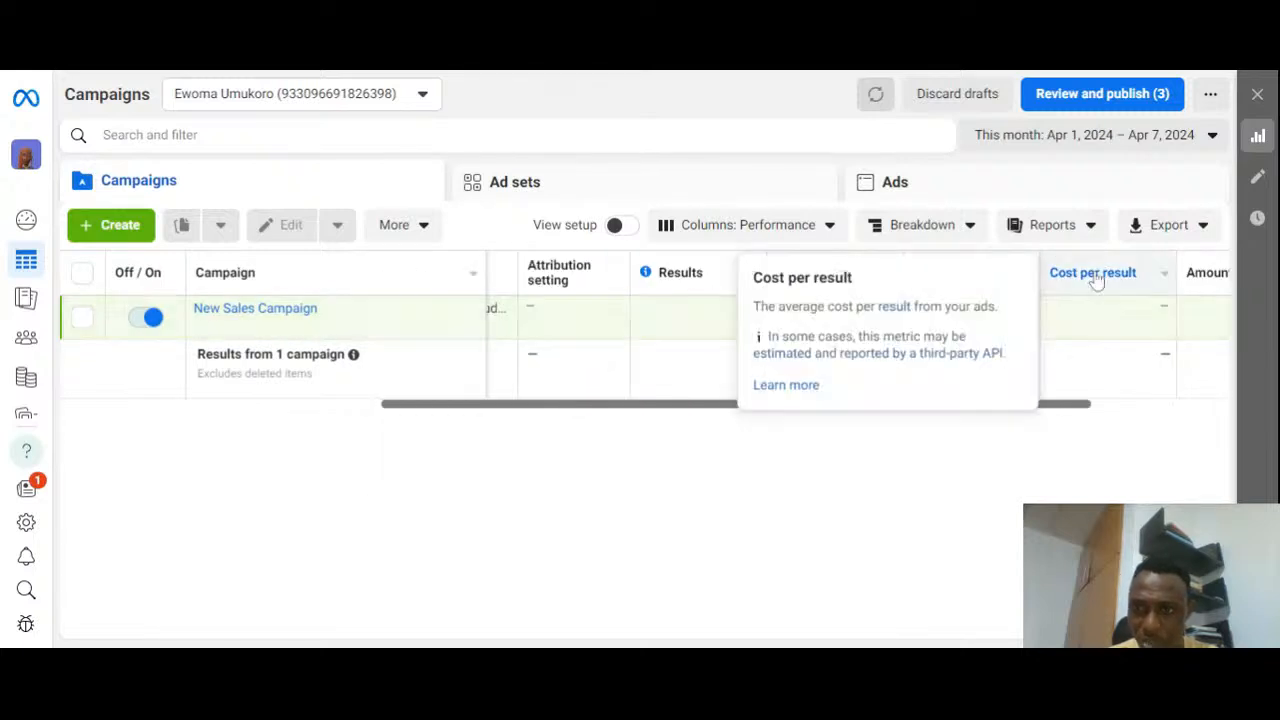
pyautogui.moveTo(1051, 408); pyautogui.dragTo(1180, 415)
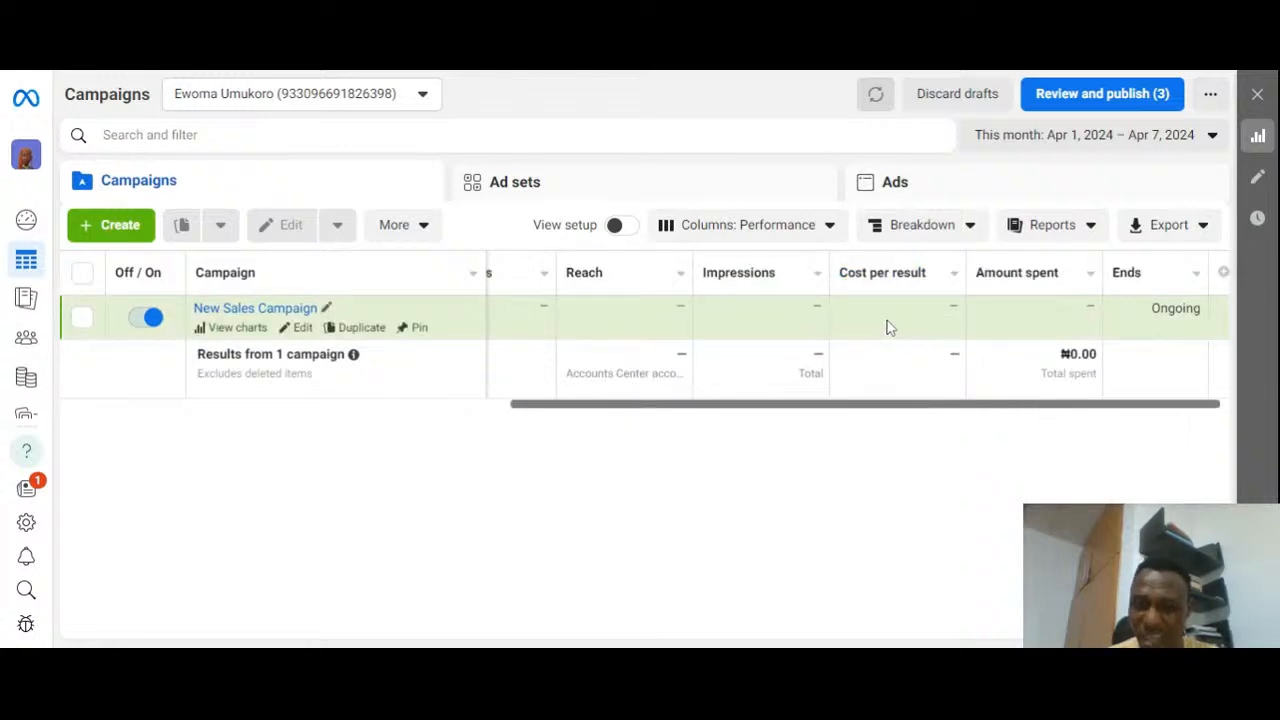
pyautogui.moveTo(1057, 277)
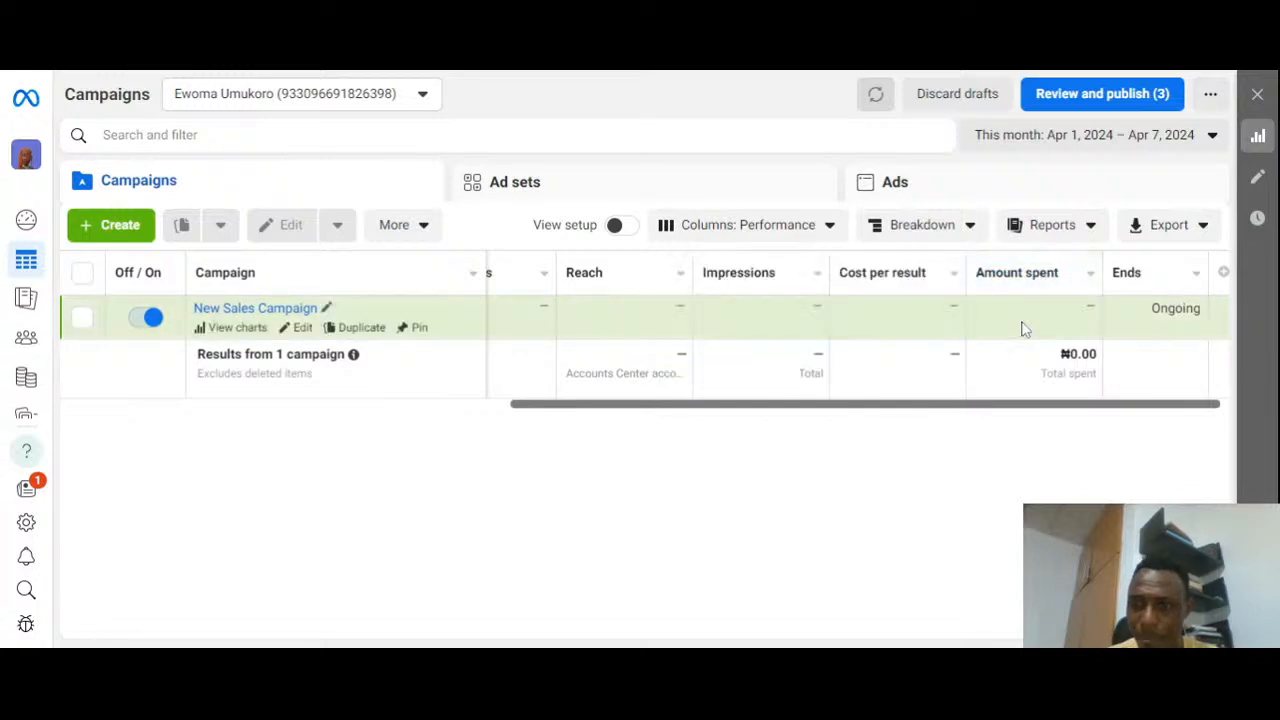
pyautogui.hscroll(1, 1015, 413)
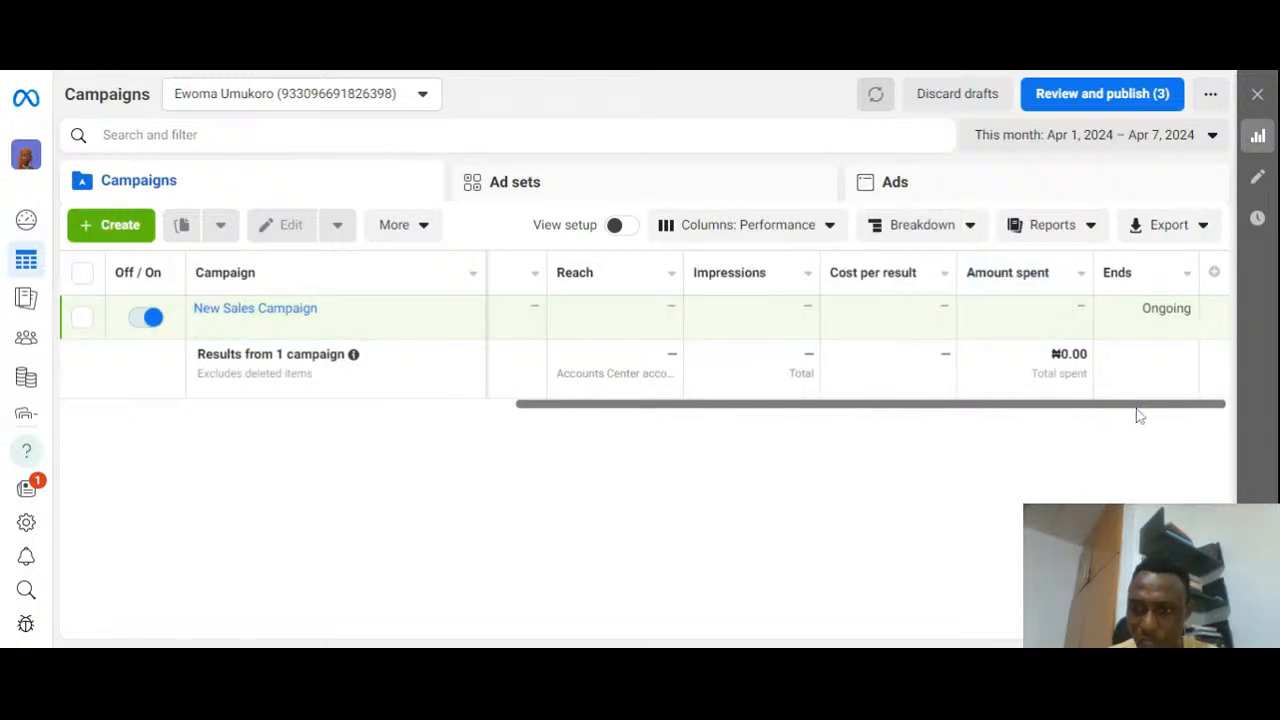
pyautogui.moveTo(1134, 277)
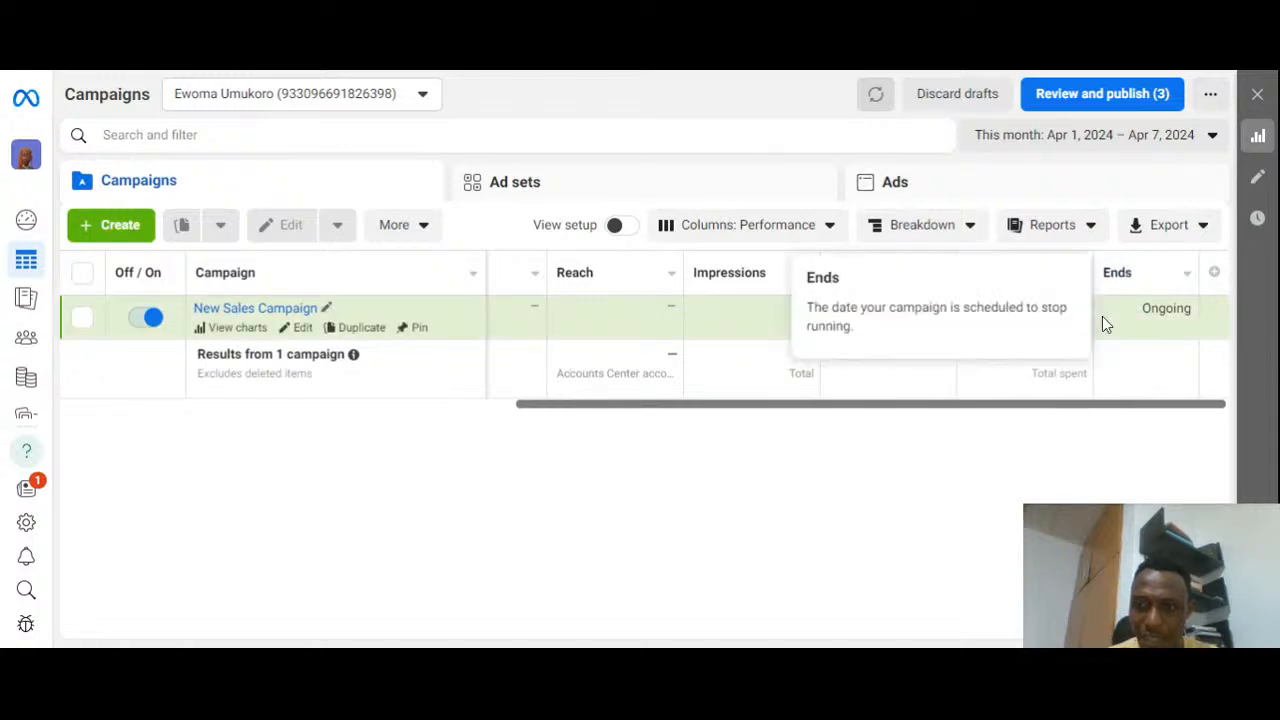
pyautogui.moveTo(1012, 406); pyautogui.dragTo(373, 452)
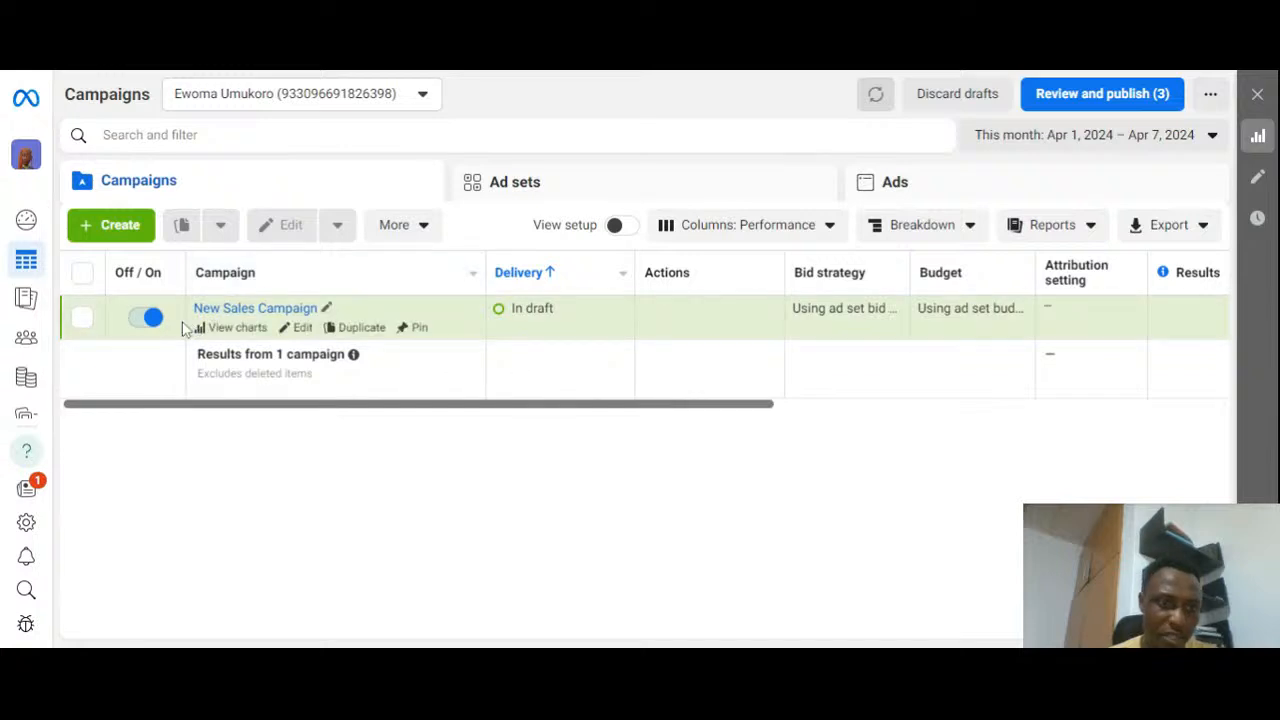
# Step: Open Billing & payments, dismiss the payment-tracking tip, and review the payment activity and its transaction view options
pyautogui.moveTo(20, 341)
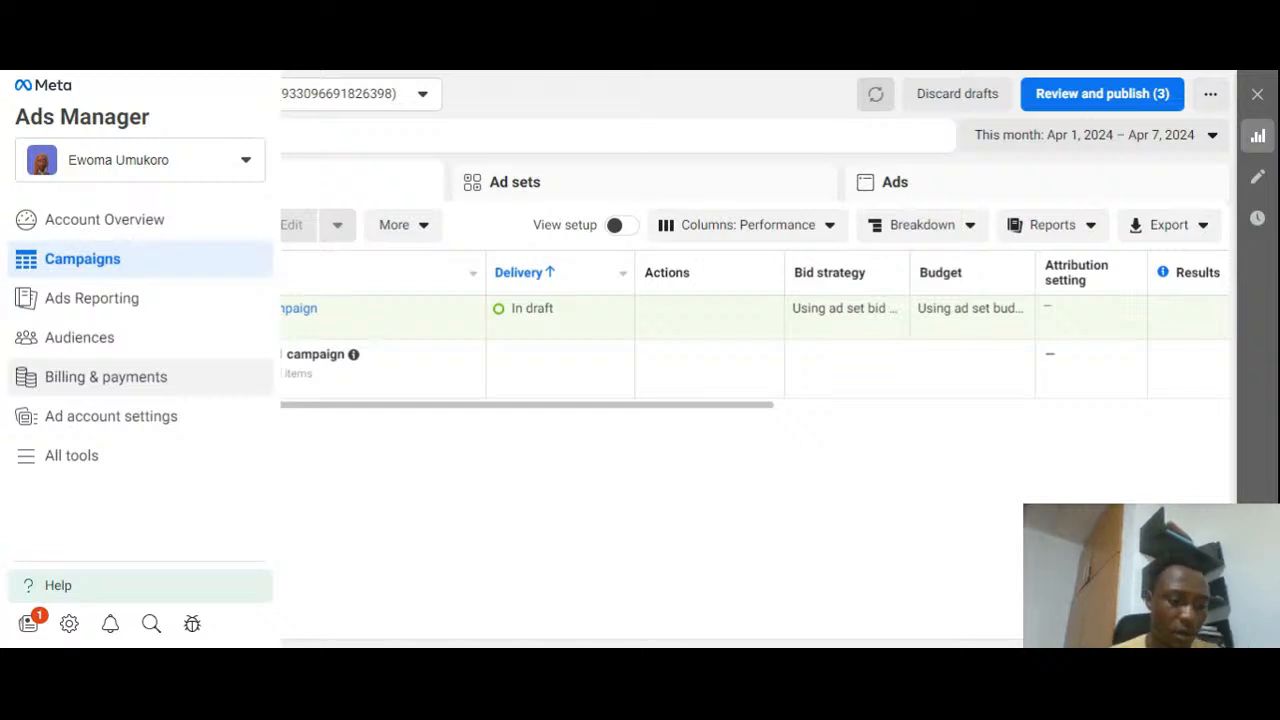
pyautogui.click(105, 376)
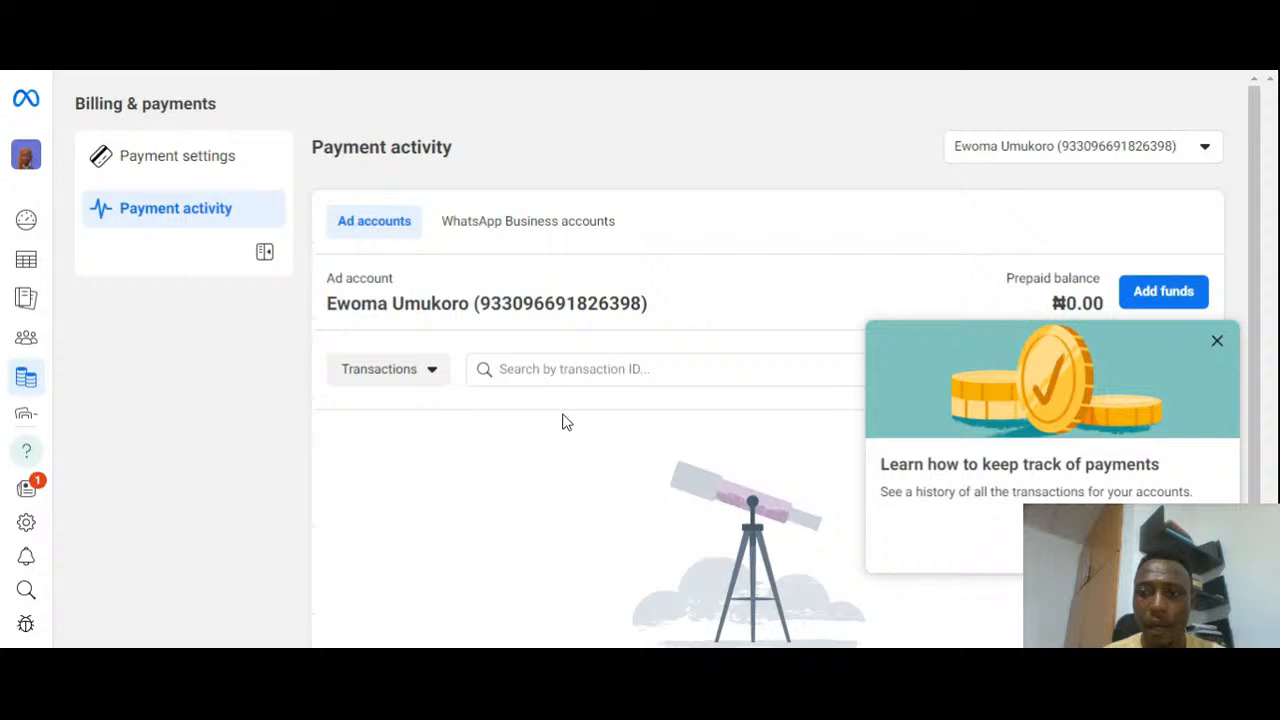
pyautogui.click(1217, 342)
pyautogui.scroll(-1, 913, 474)
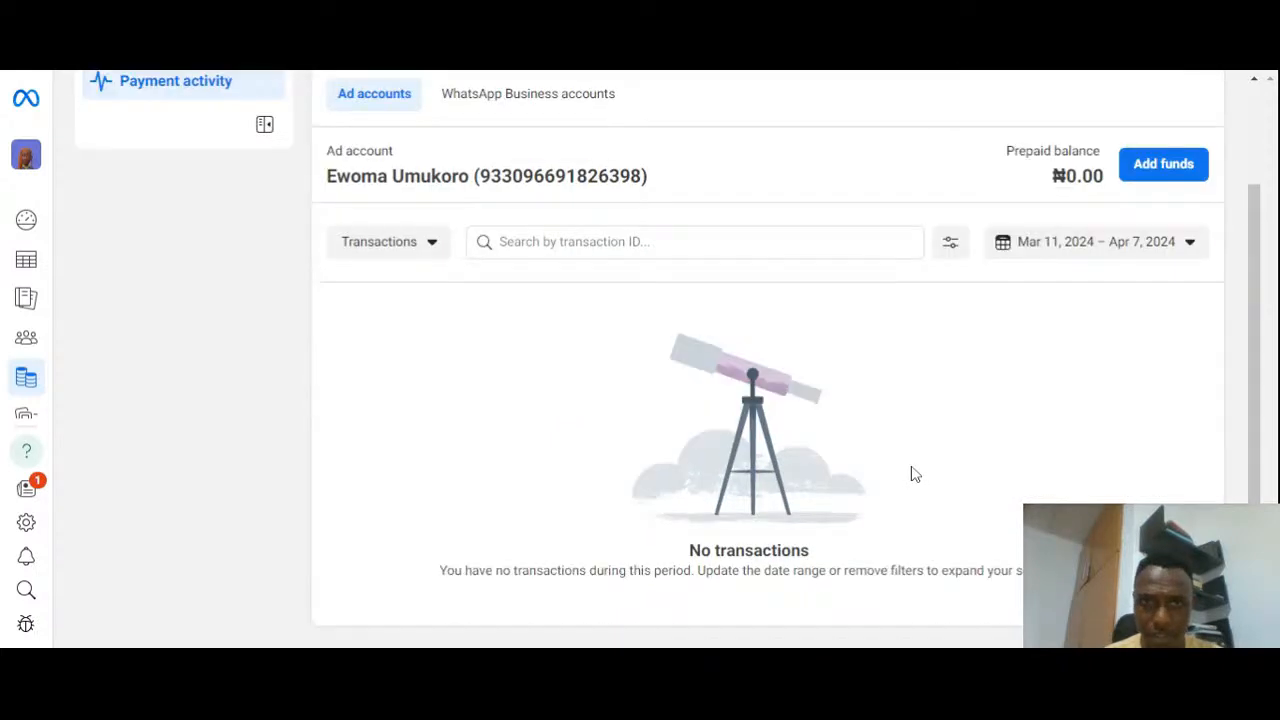
pyautogui.scroll(1, 825, 365)
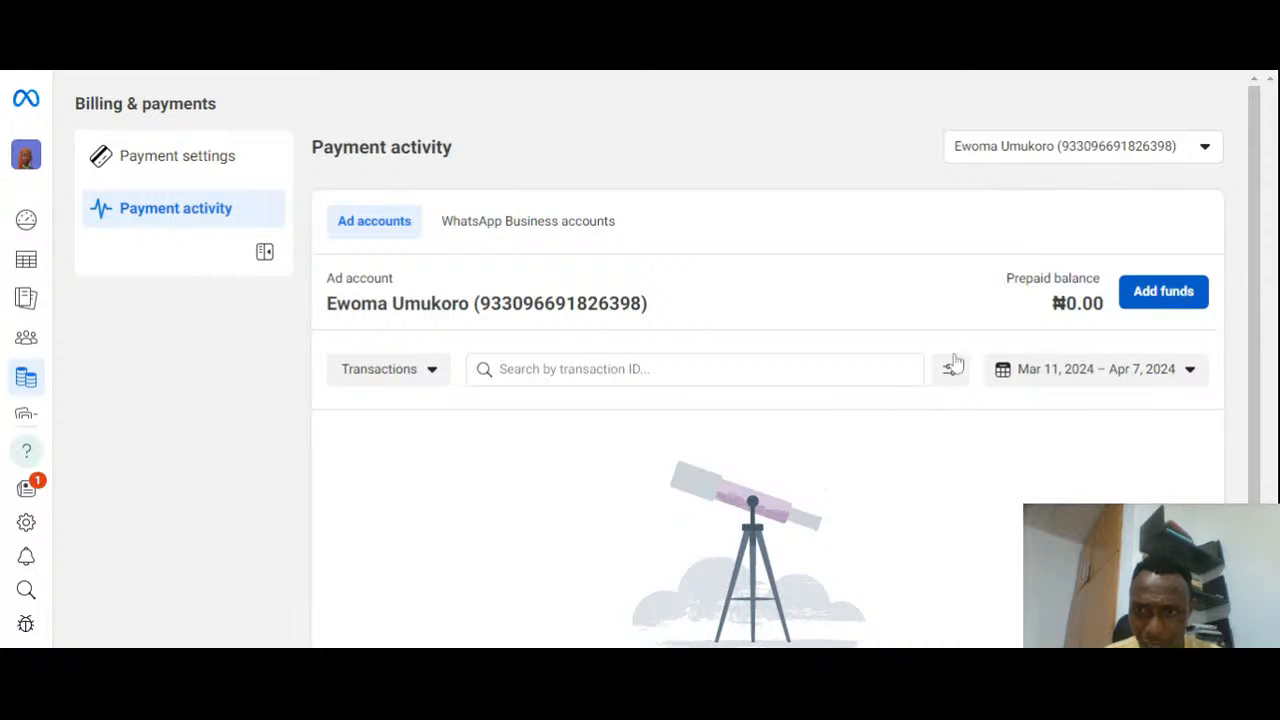
pyautogui.click(431, 371)
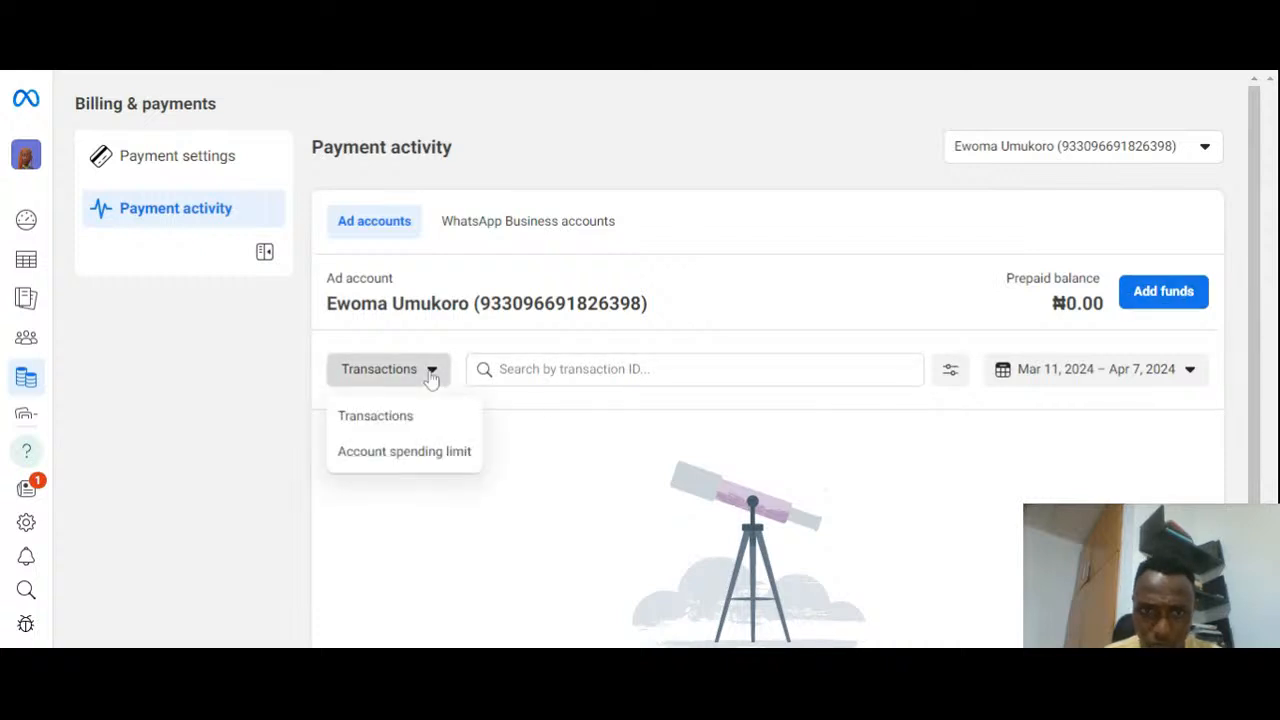
pyautogui.click(431, 375)
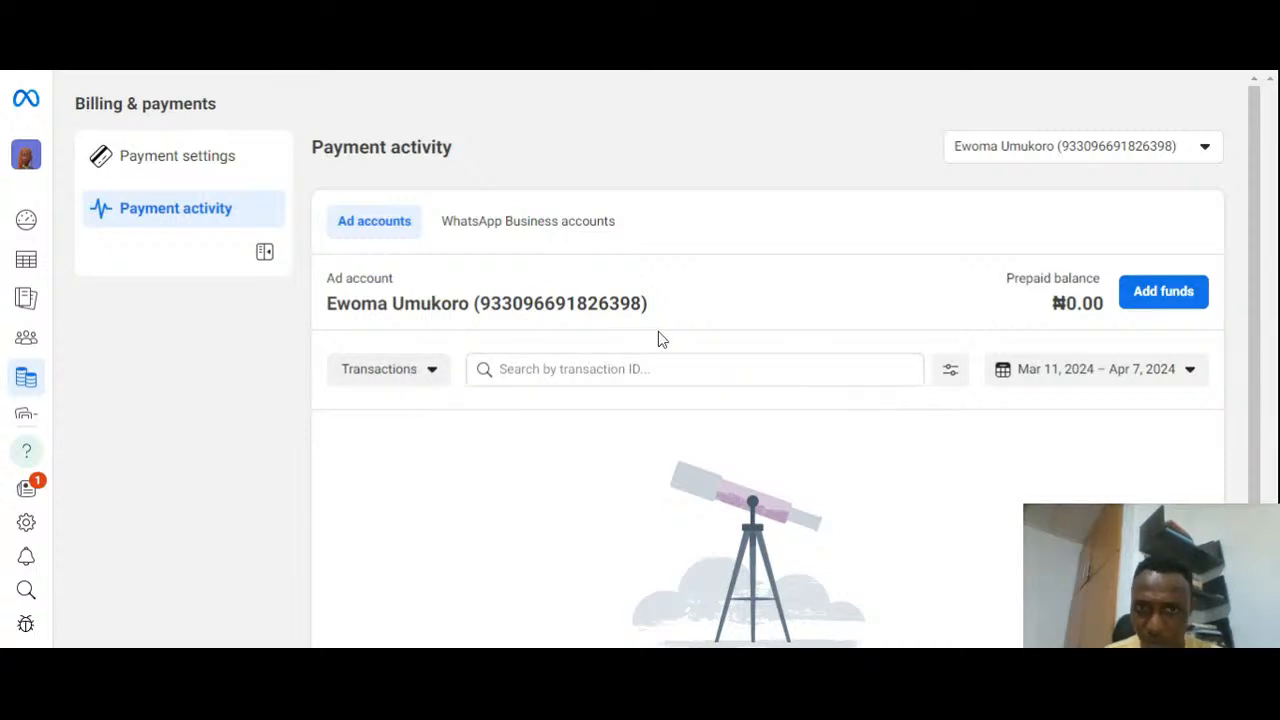
# Step: Start adding funds to the ad account and set the amount to add to ₦20,000
pyautogui.click(1160, 294)
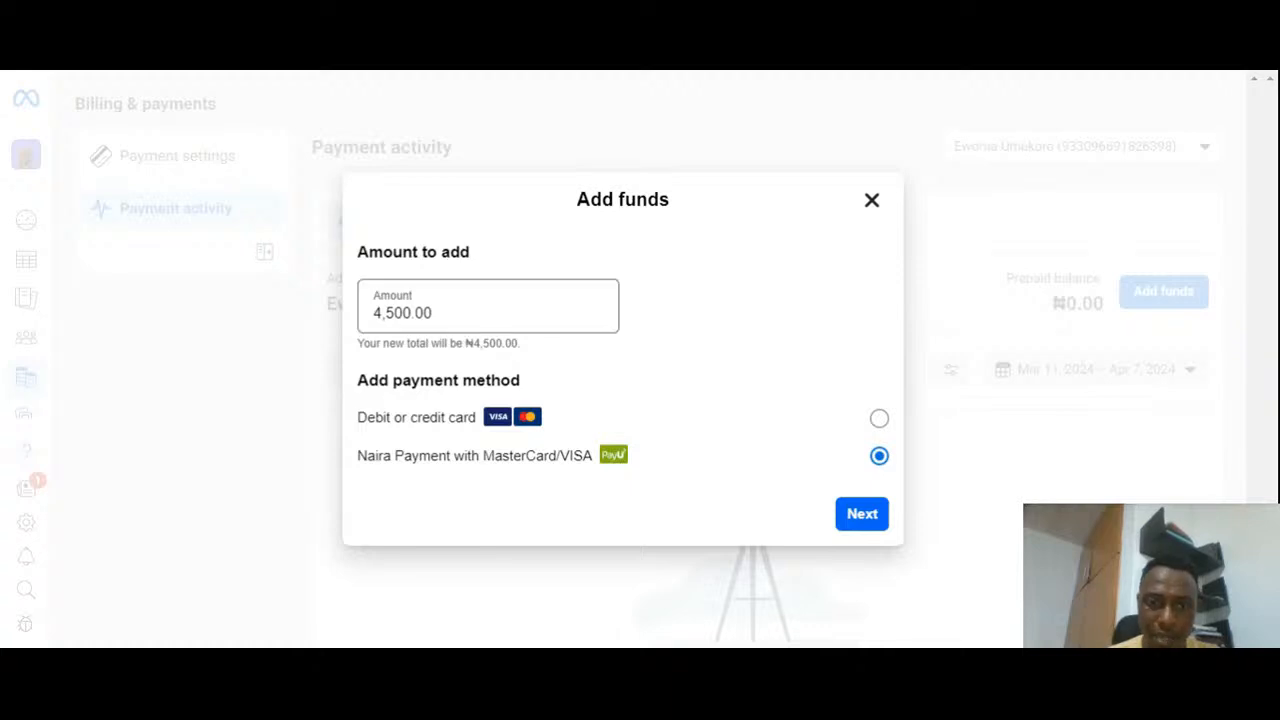
pyautogui.moveTo(373, 314); pyautogui.dragTo(436, 314)
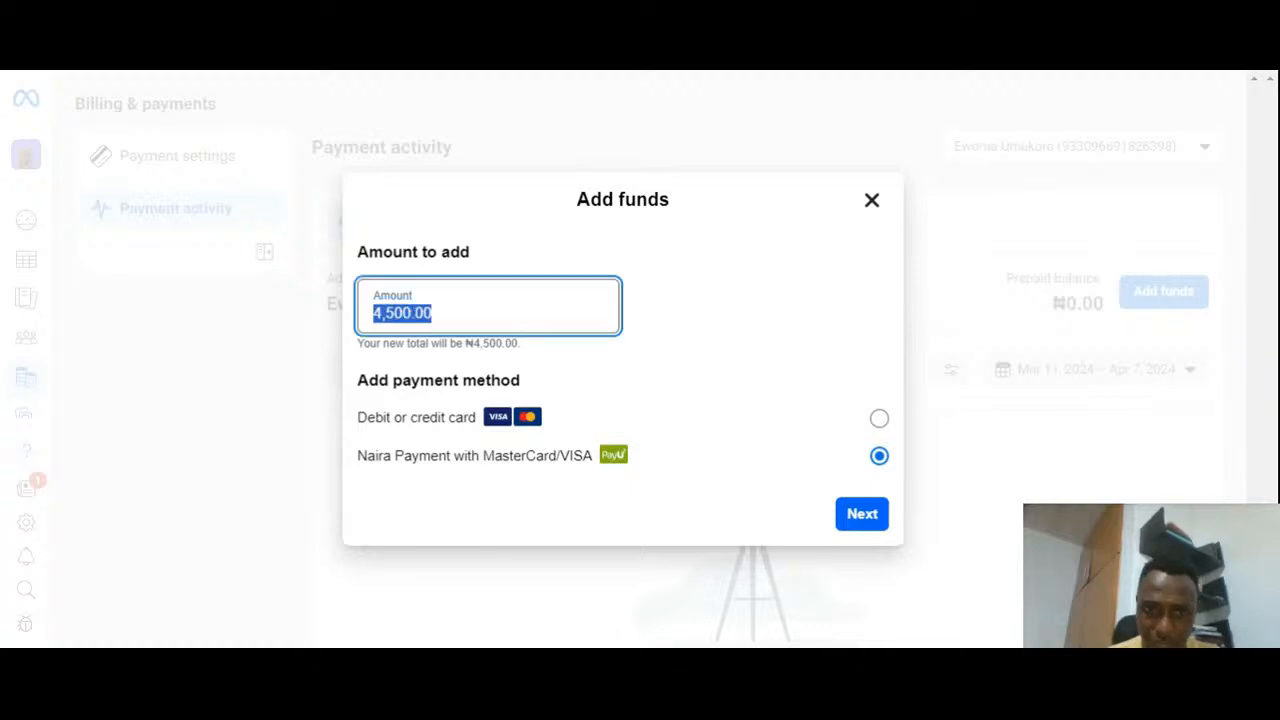
pyautogui.click(434, 314)
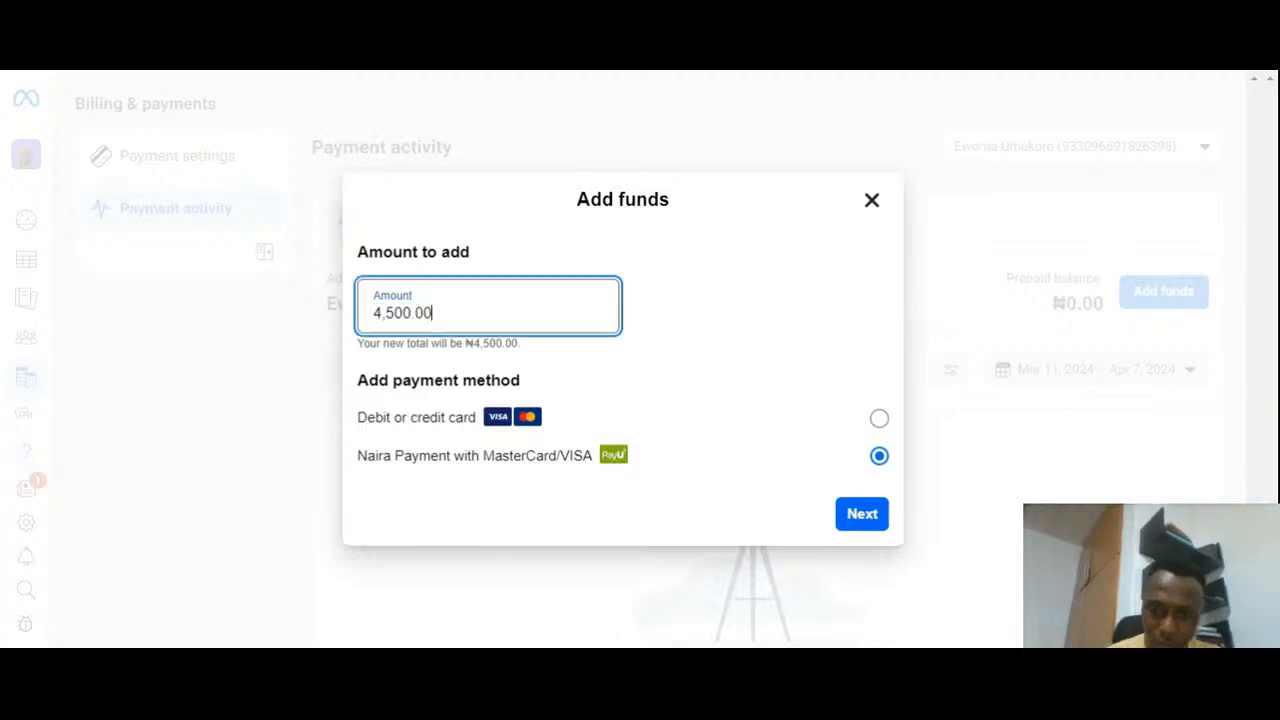
pyautogui.press('BackSpace')
pyautogui.press('BackSpace')
pyautogui.press('BackSpace')
pyautogui.press('BackSpace')
pyautogui.press('BackSpace')
pyautogui.press('BackSpace')
pyautogui.press('BackSpace')
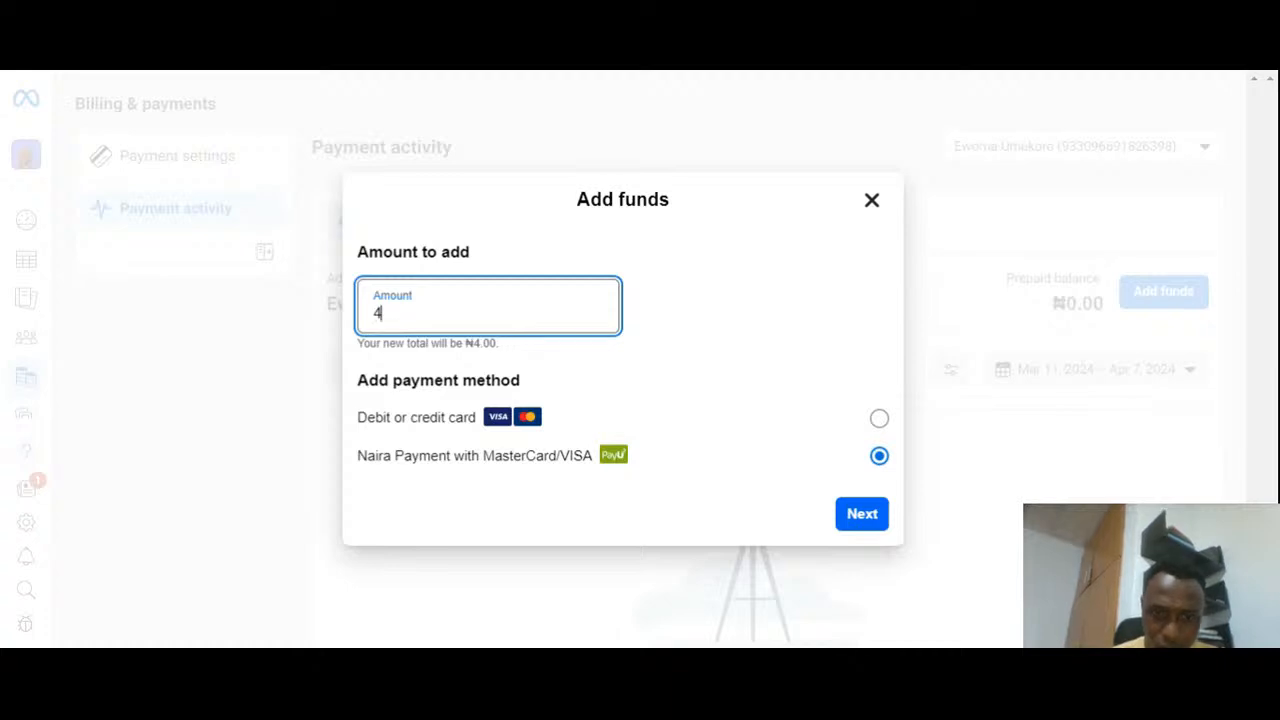
pyautogui.press('BackSpace')
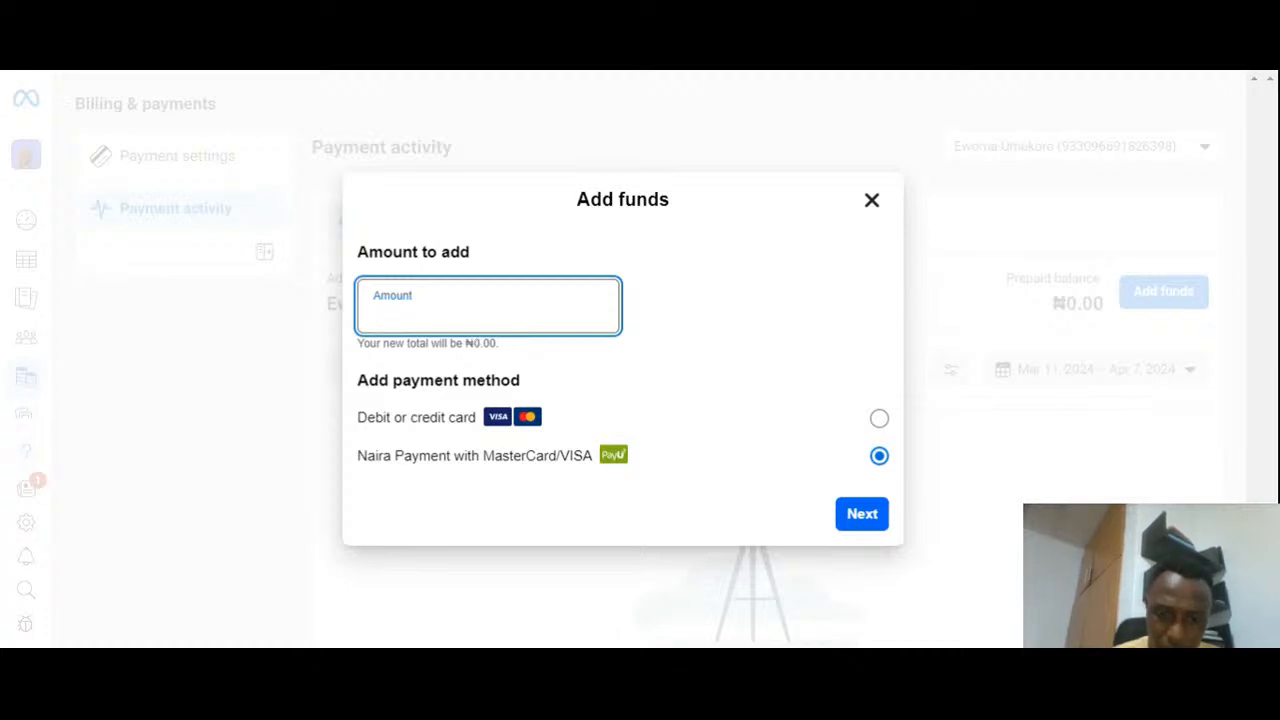
pyautogui.write('20000')
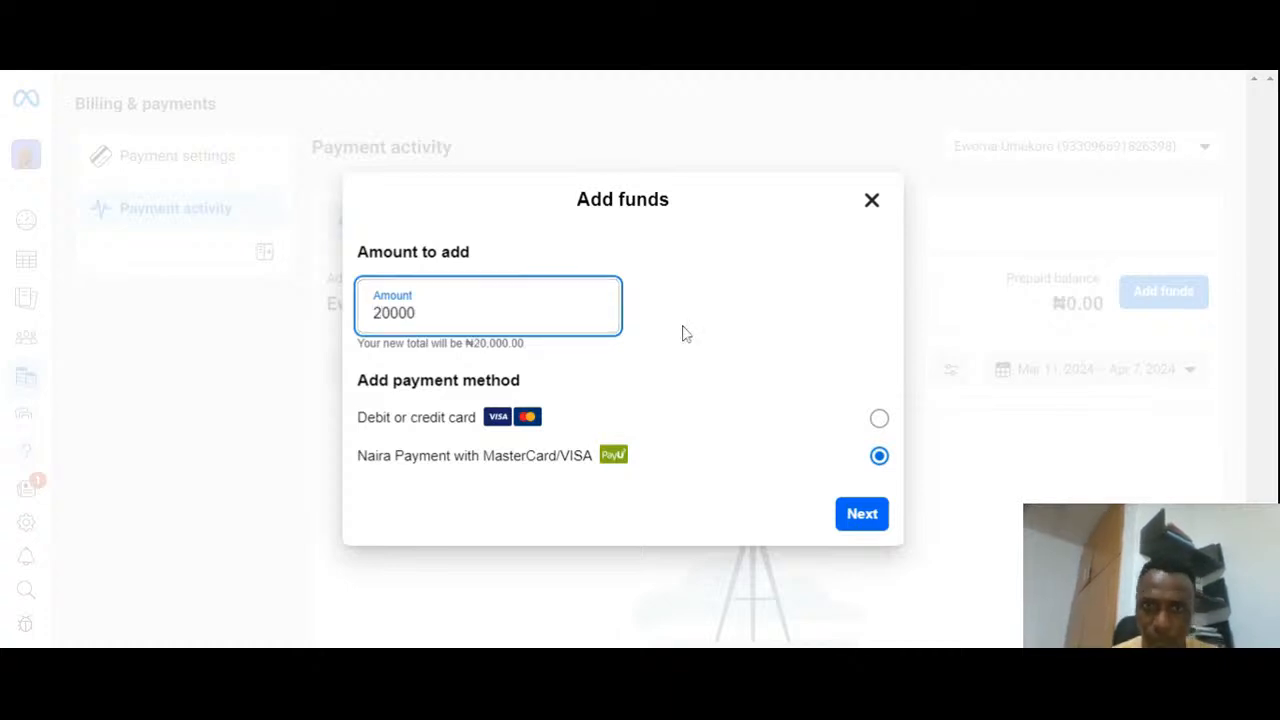
pyautogui.click(707, 313)
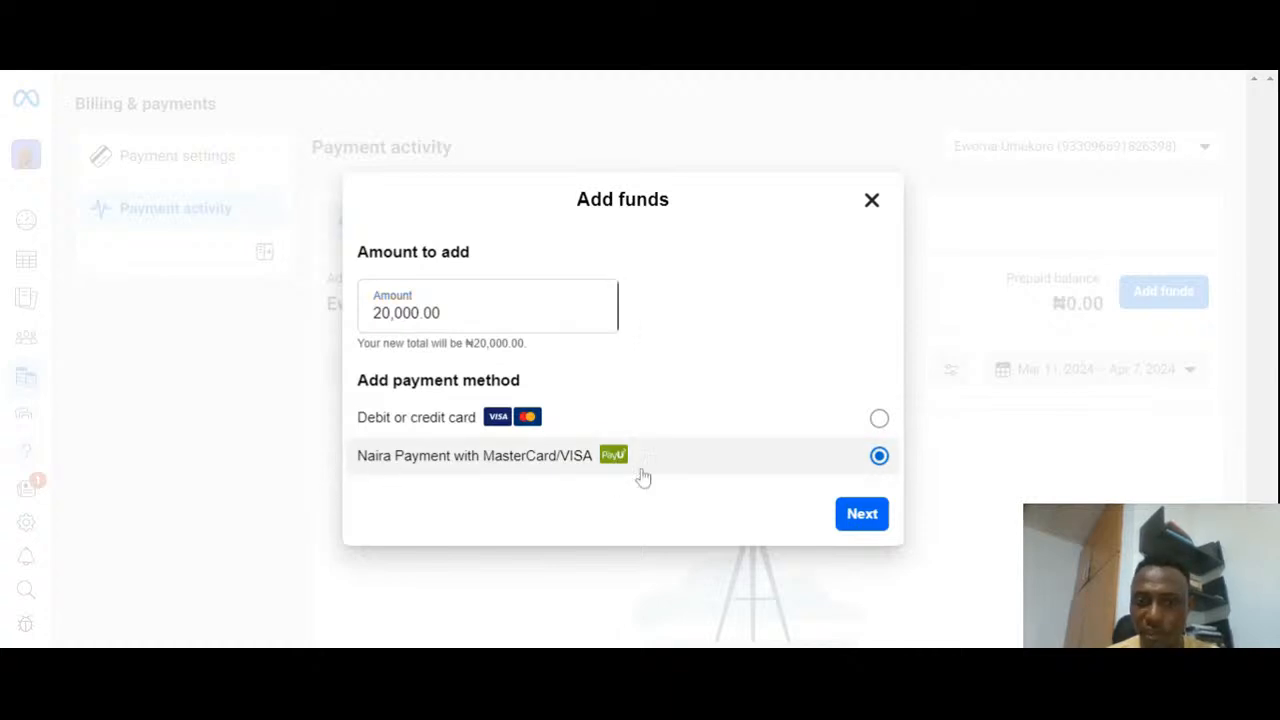
# Step: Compare the debit or credit card and Naira Payment with MasterCard/VISA methods, and close the funds dialog without paying
pyautogui.click(878, 420)
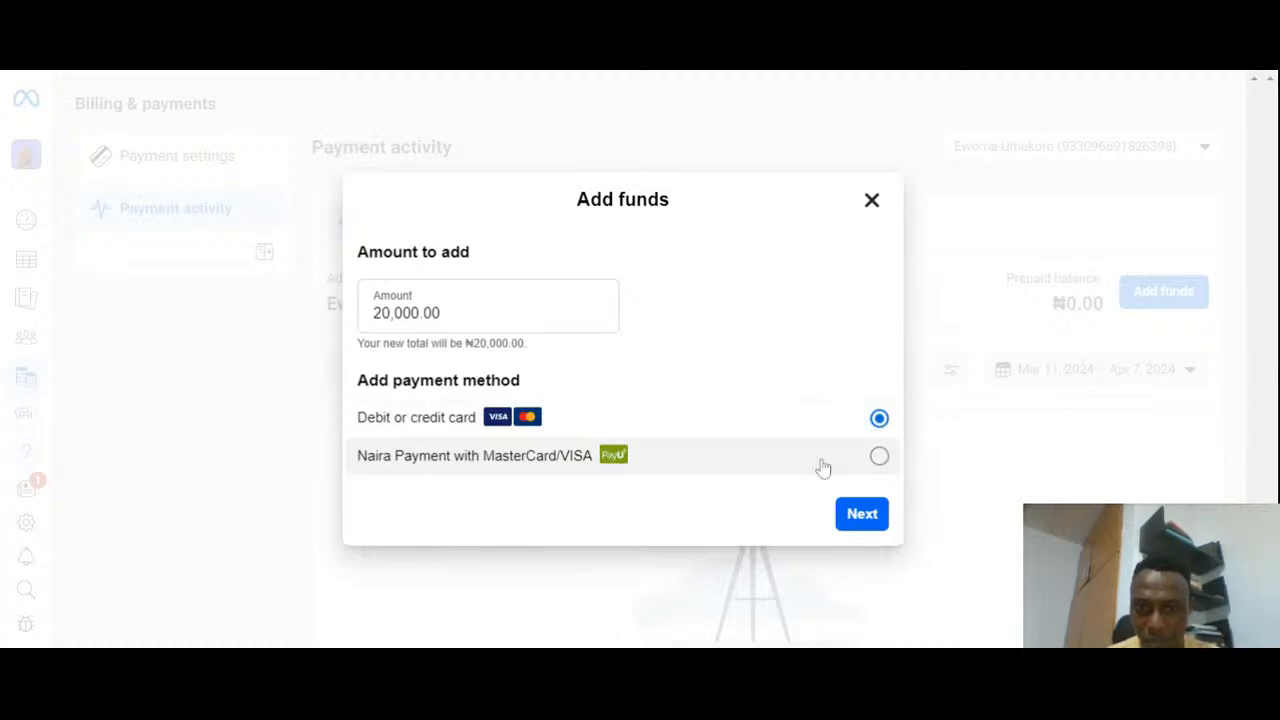
pyautogui.click(879, 455)
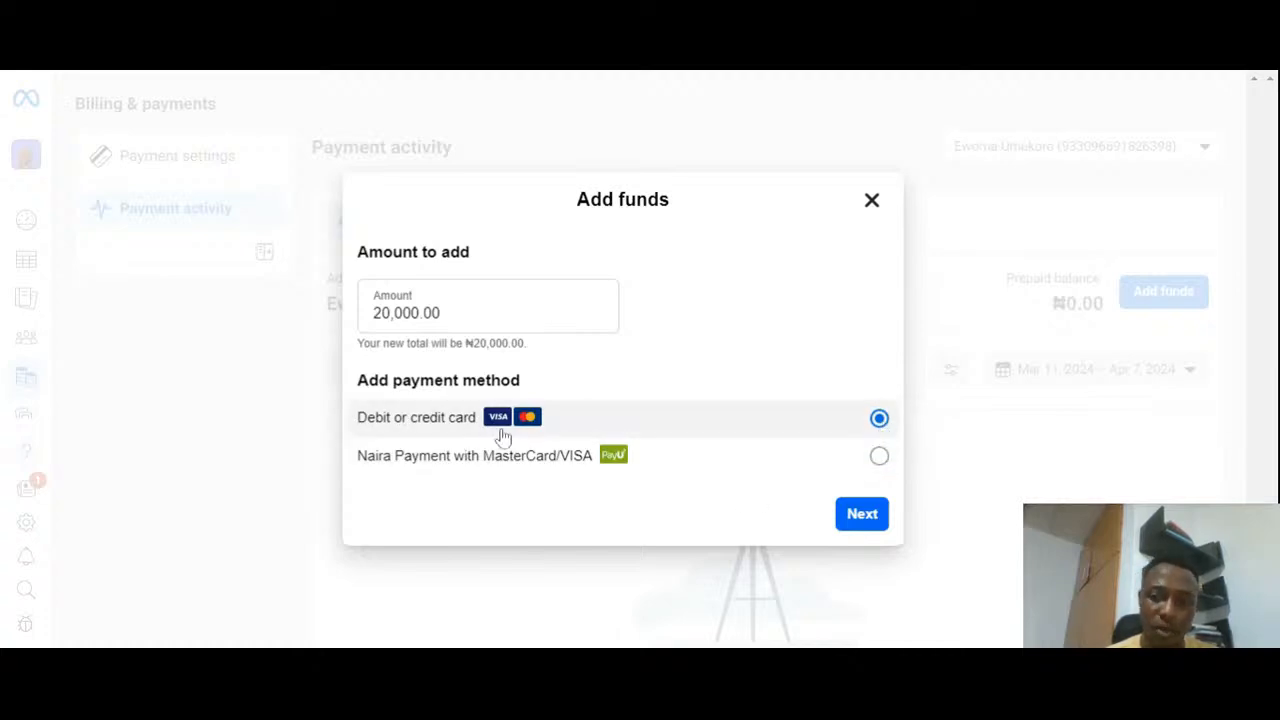
pyautogui.click(878, 456)
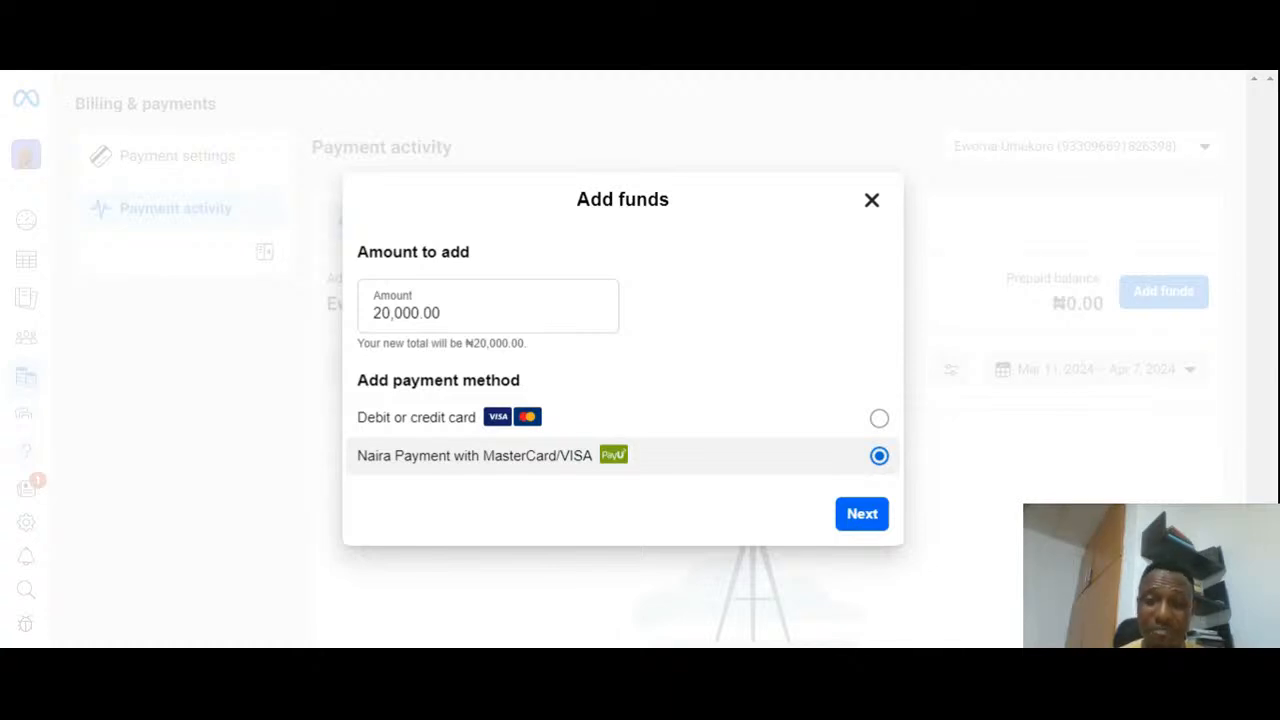
pyautogui.click(872, 203)
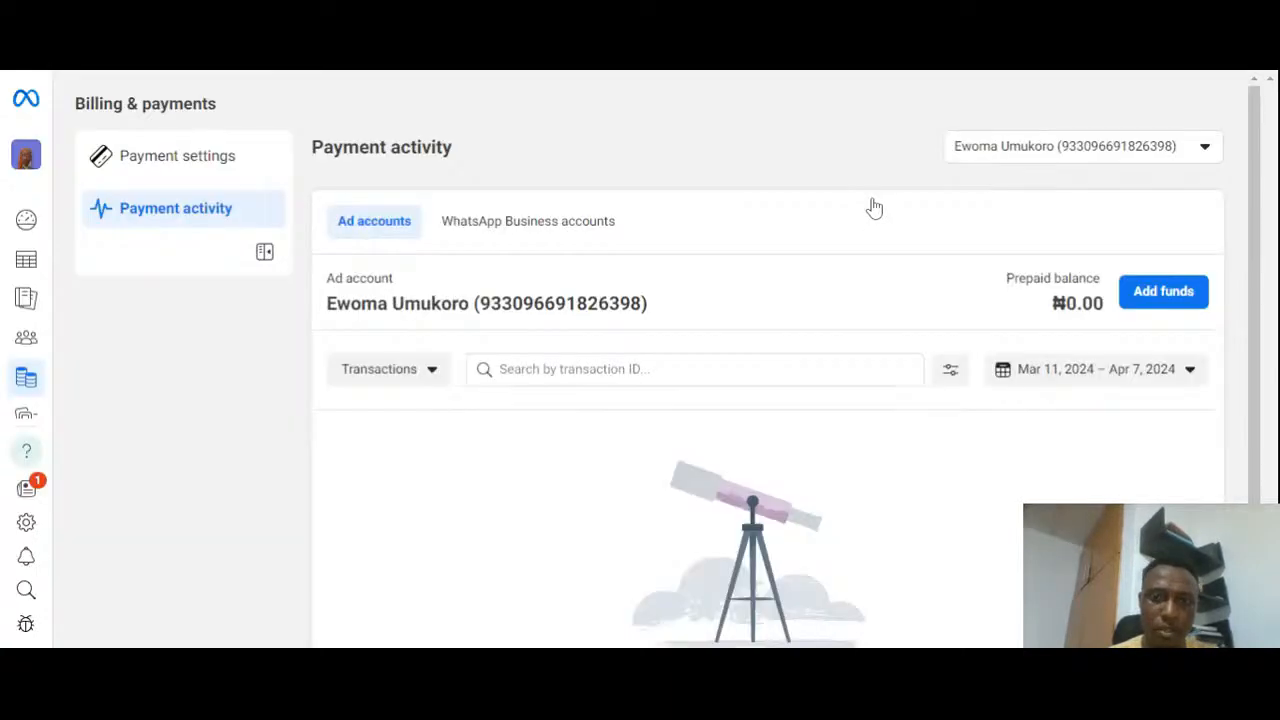
# Step: View the Ad account settings page, and return to the Campaigns page with no search filter applied
pyautogui.moveTo(29, 374)
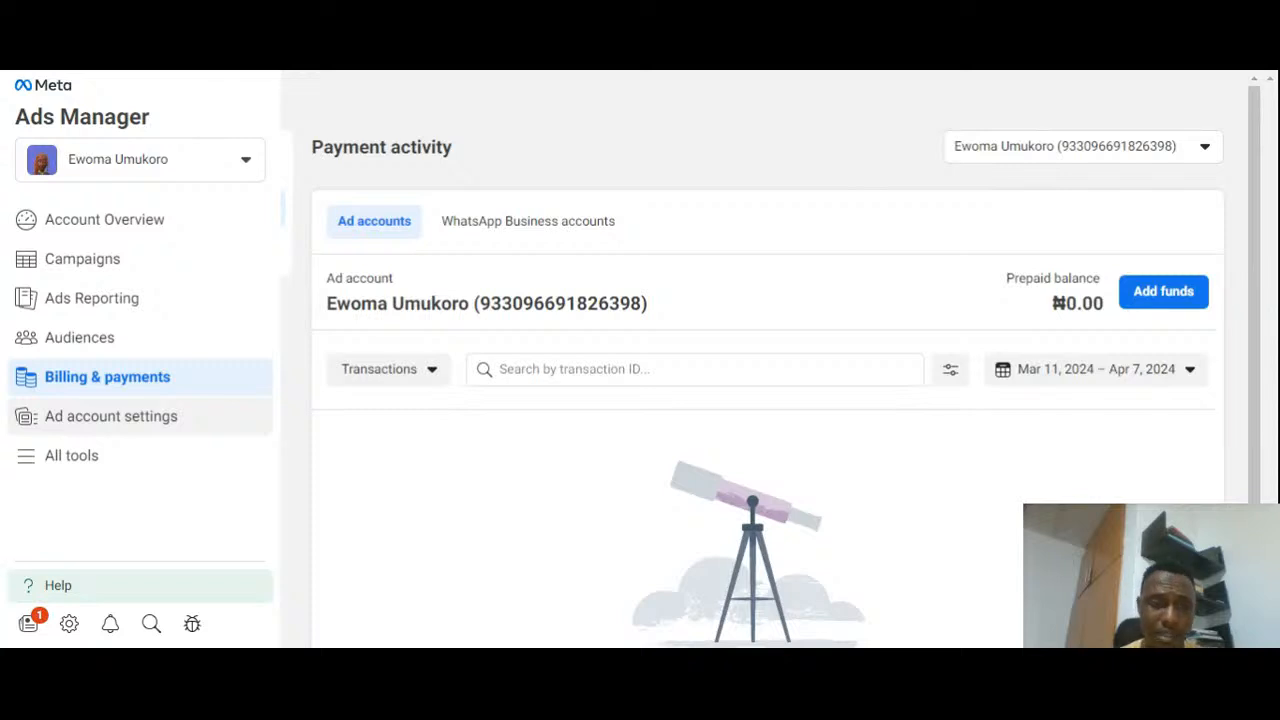
pyautogui.click(86, 430)
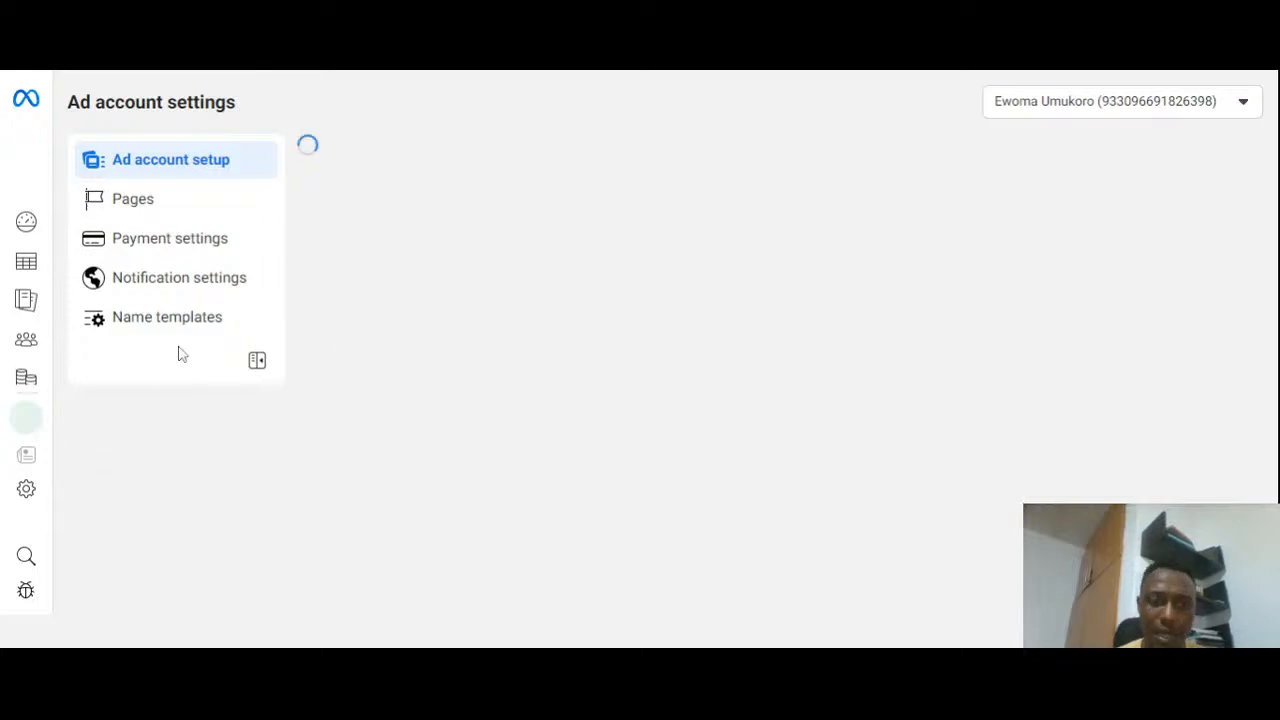
pyautogui.moveTo(22, 258)
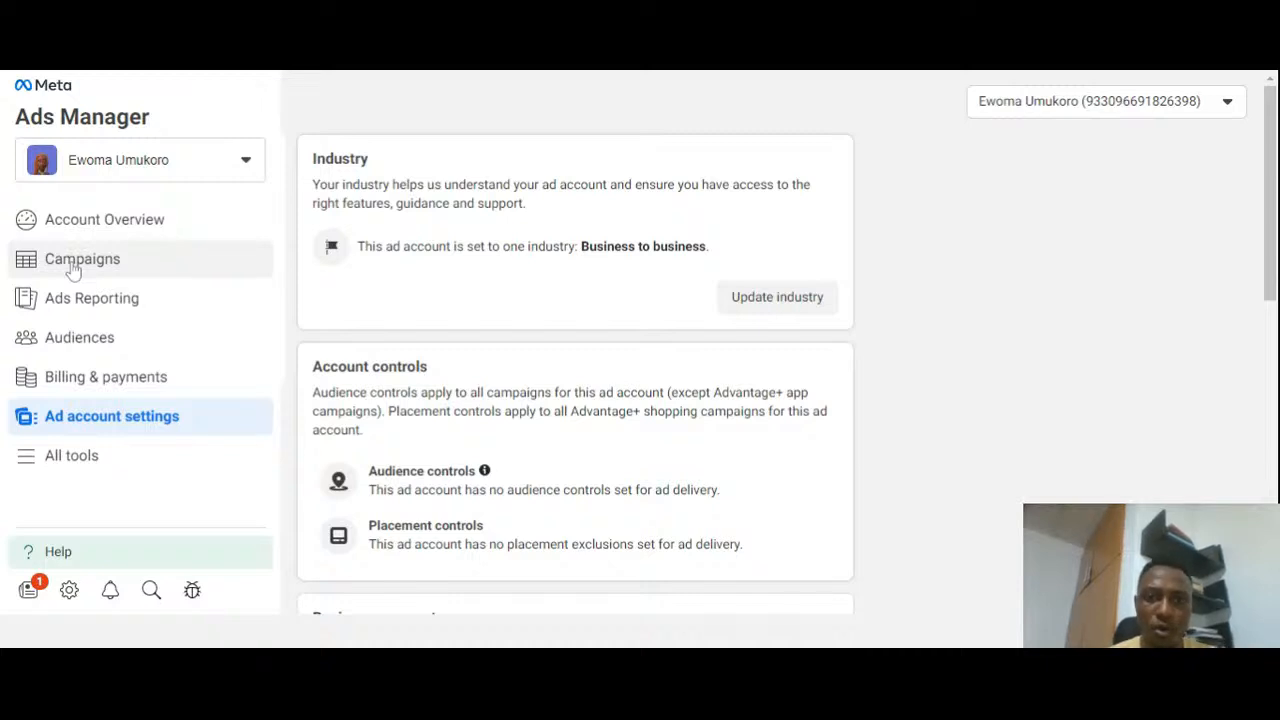
pyautogui.click(73, 265)
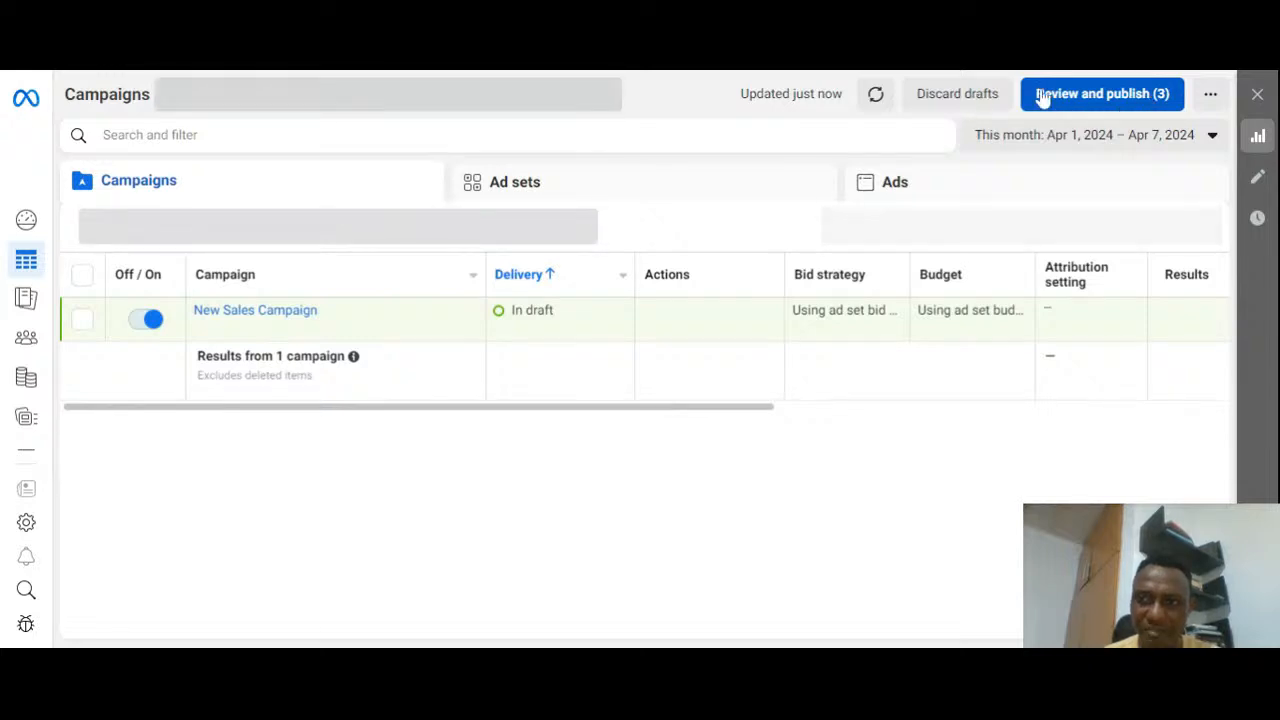
pyautogui.click(1210, 97)
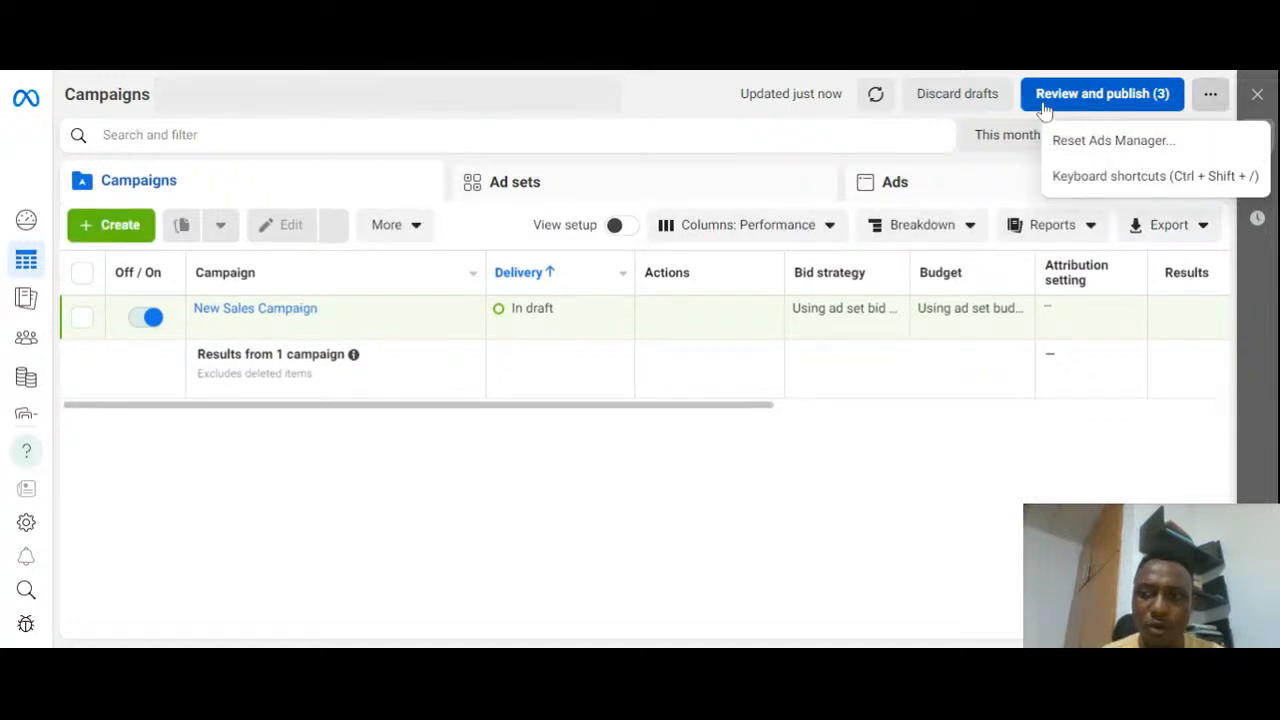
pyautogui.click(788, 123)
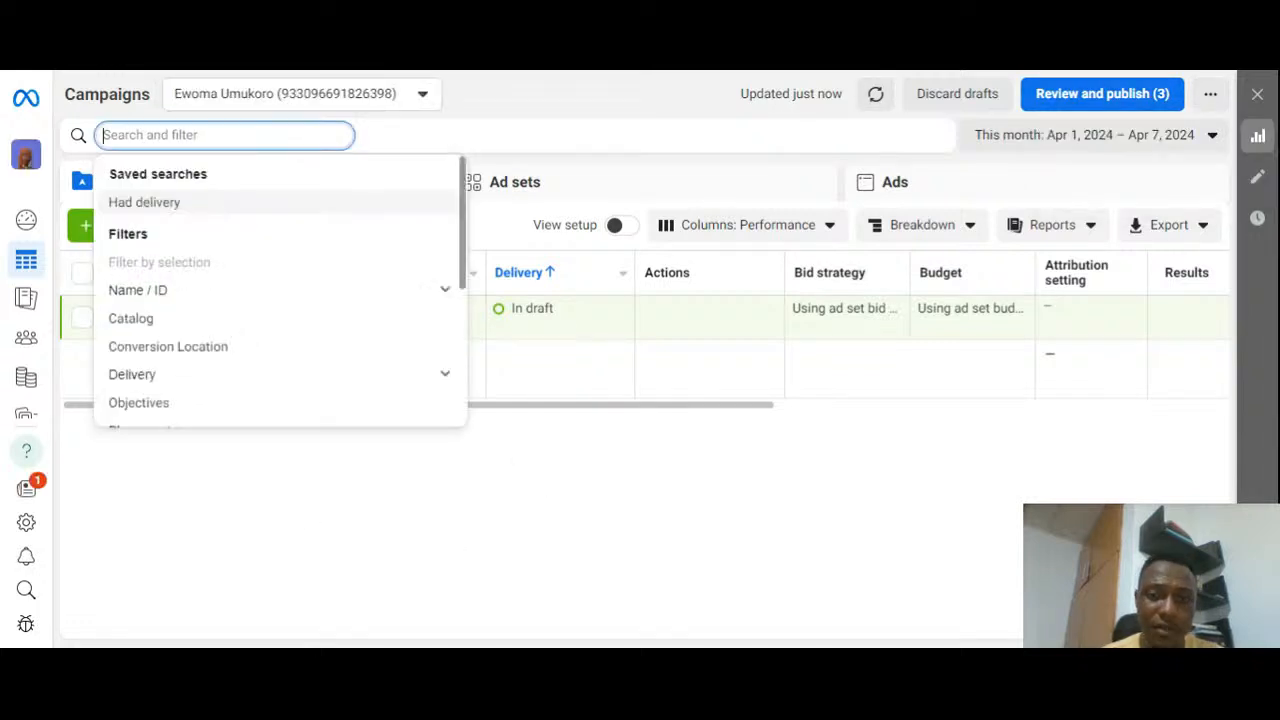
pyautogui.click(549, 534)
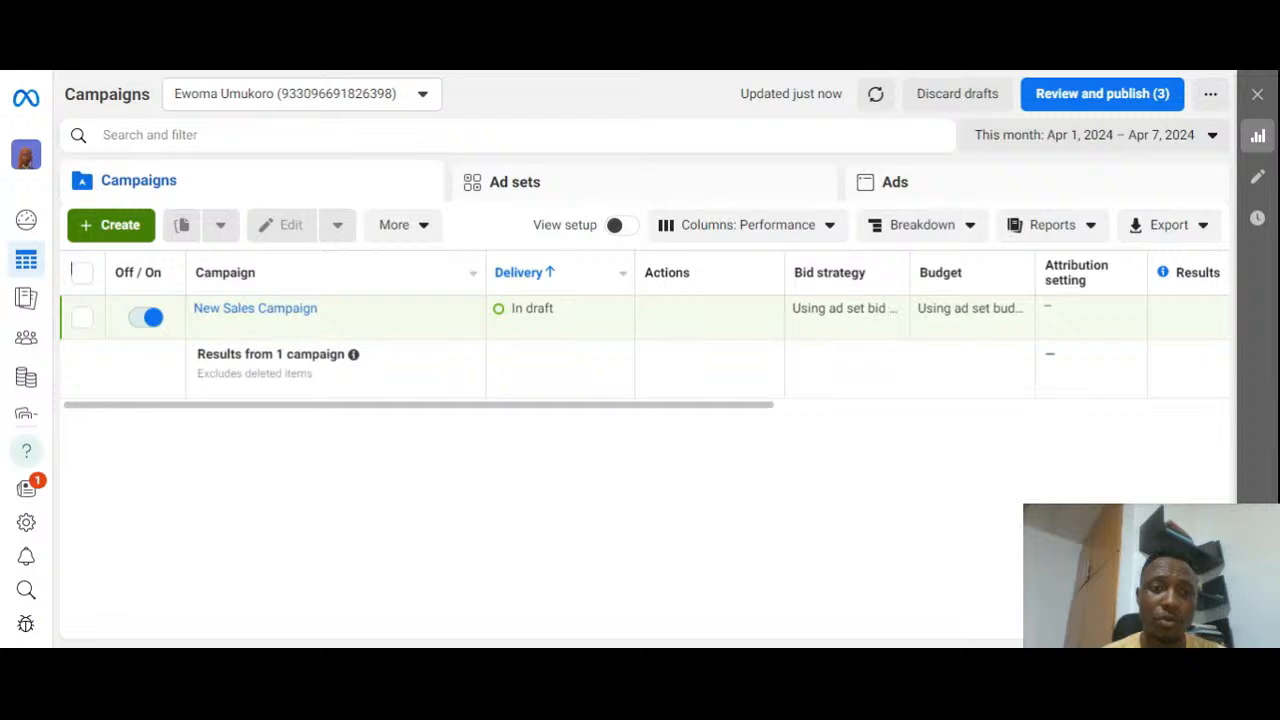
# Step: Create a new Auction campaign with the Engagement objective, using the Manual engagement campaign setup
pyautogui.click(104, 226)
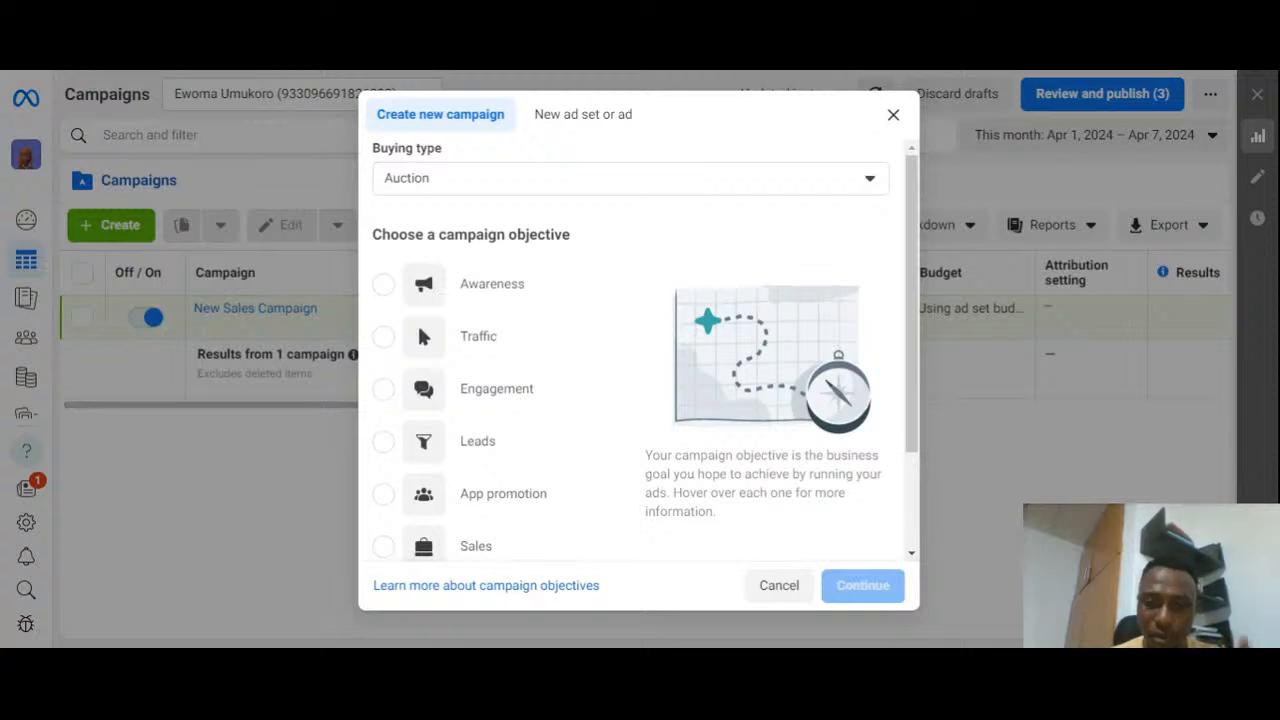
pyautogui.moveTo(494, 297)
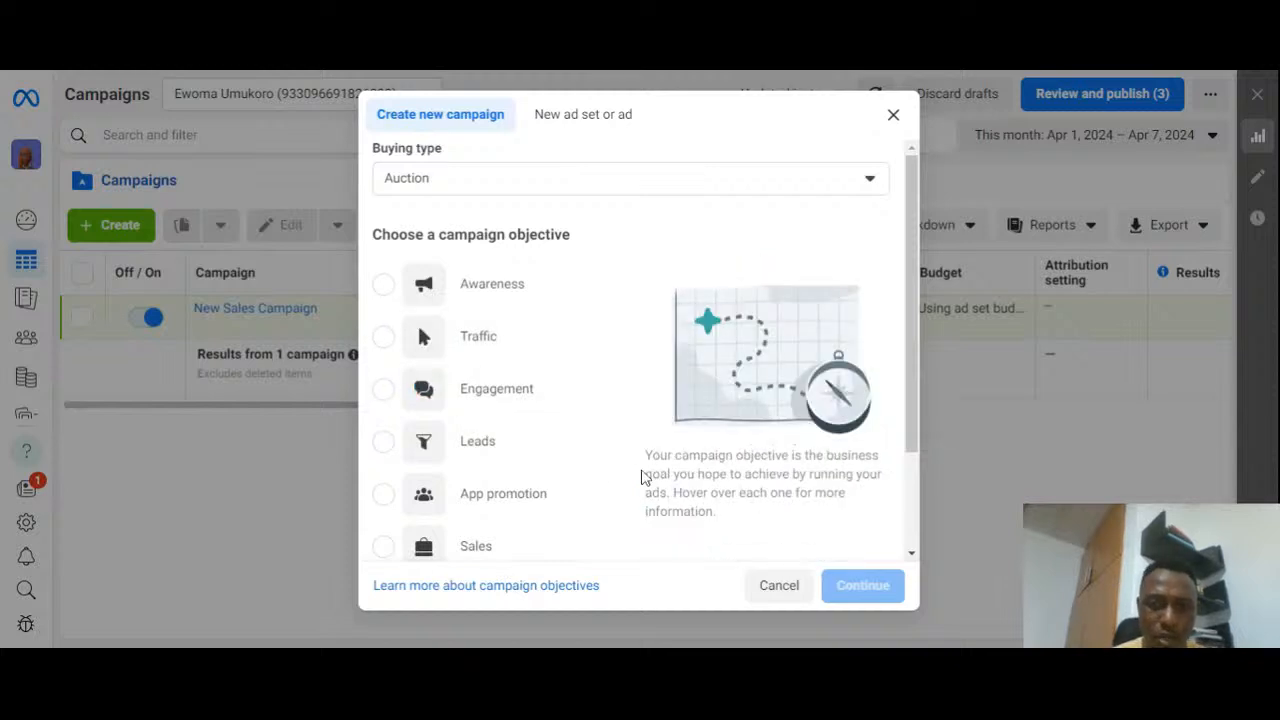
pyautogui.scroll(-2, 803, 431)
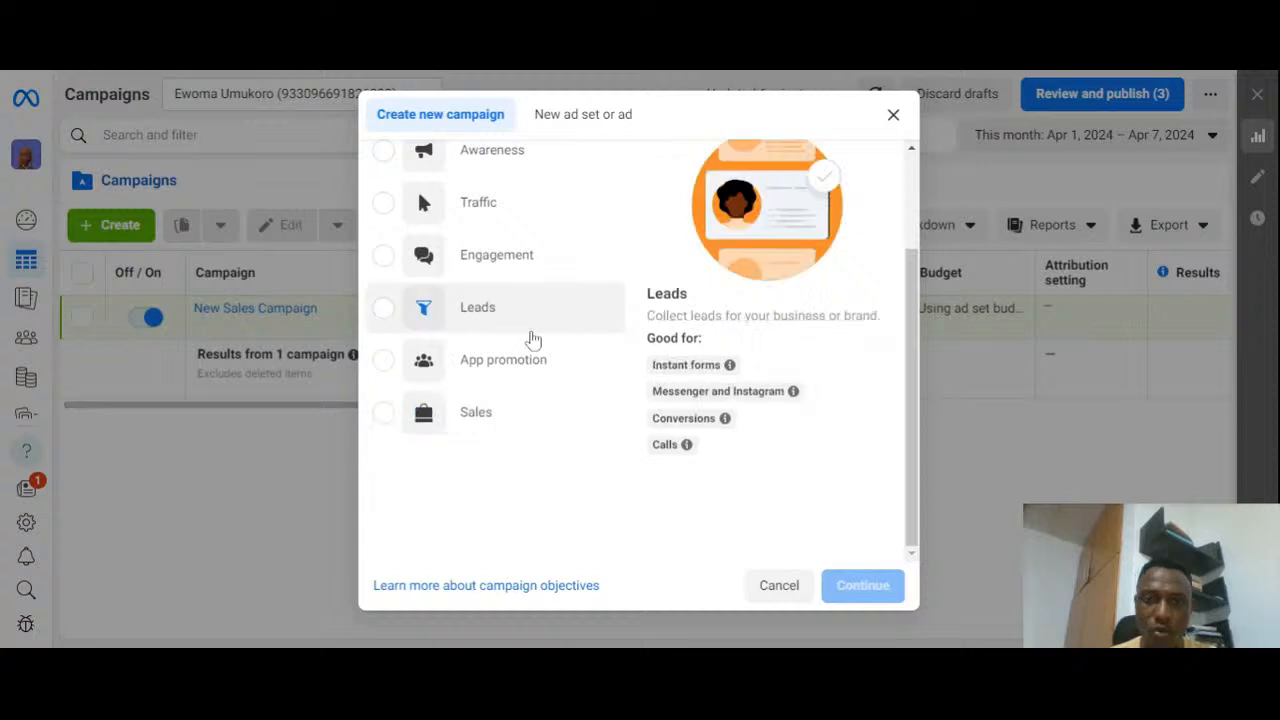
pyautogui.scroll(1, 531, 340)
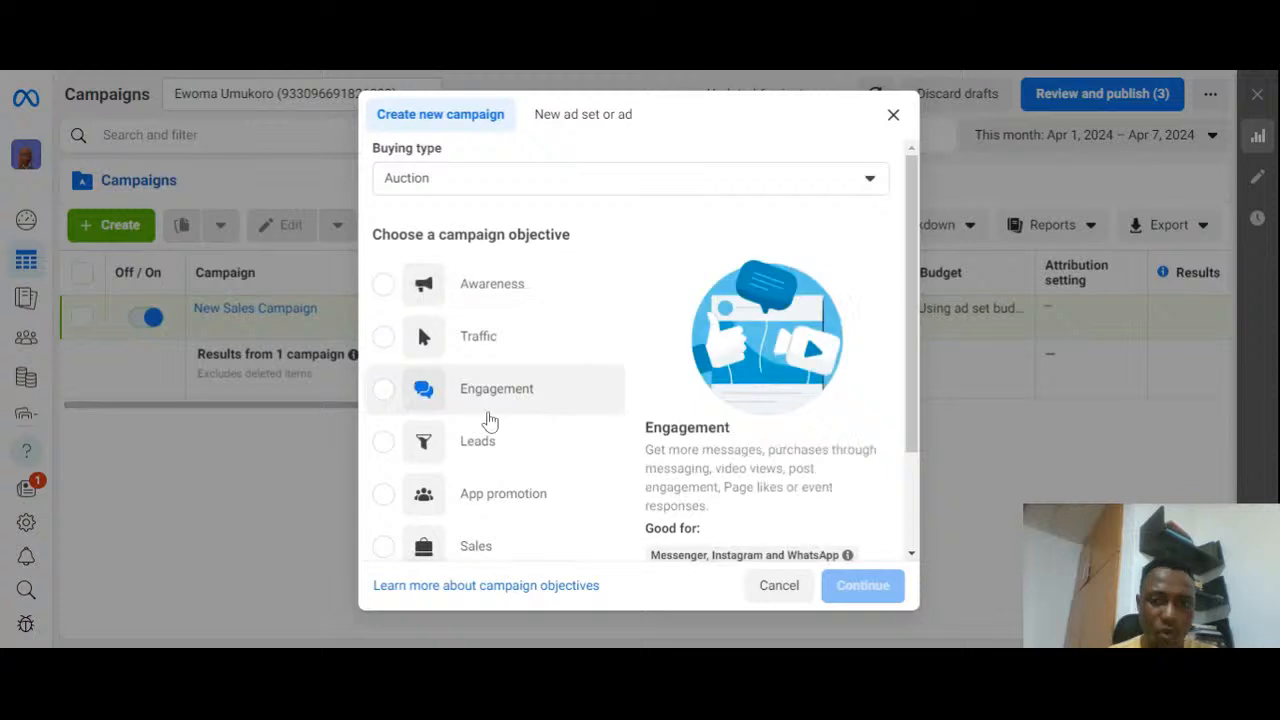
pyautogui.click(537, 395)
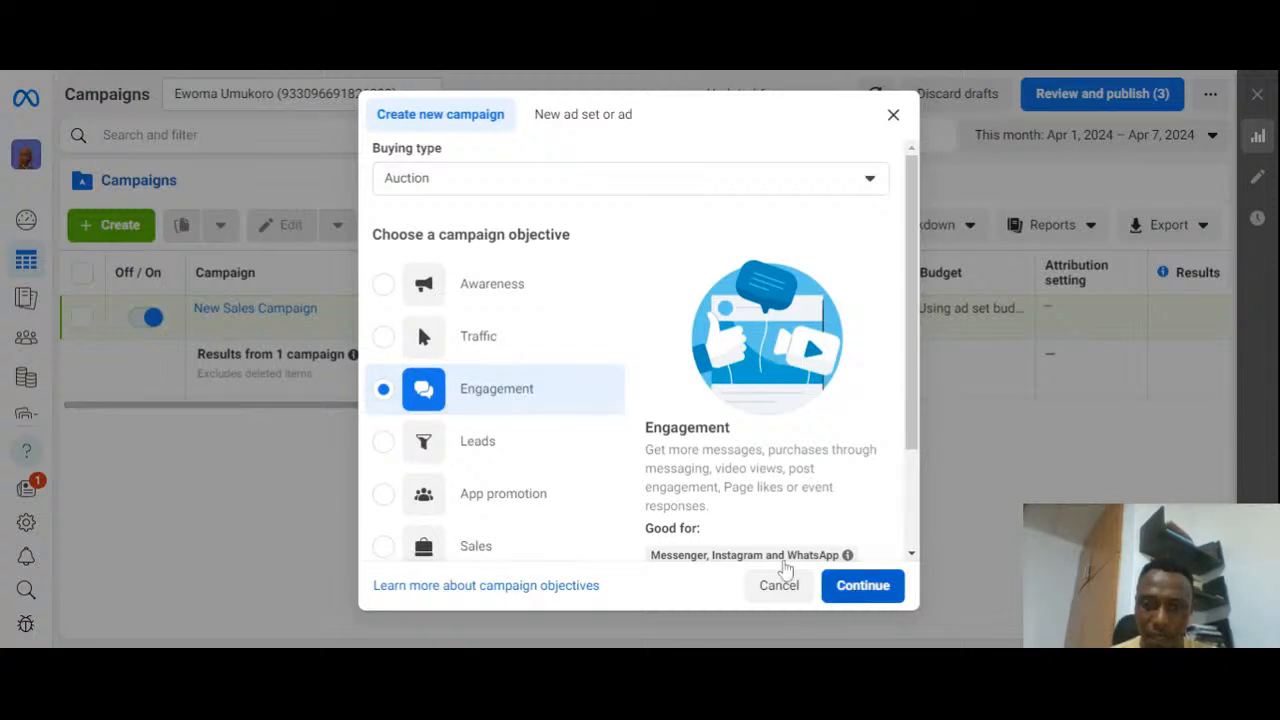
pyautogui.click(853, 594)
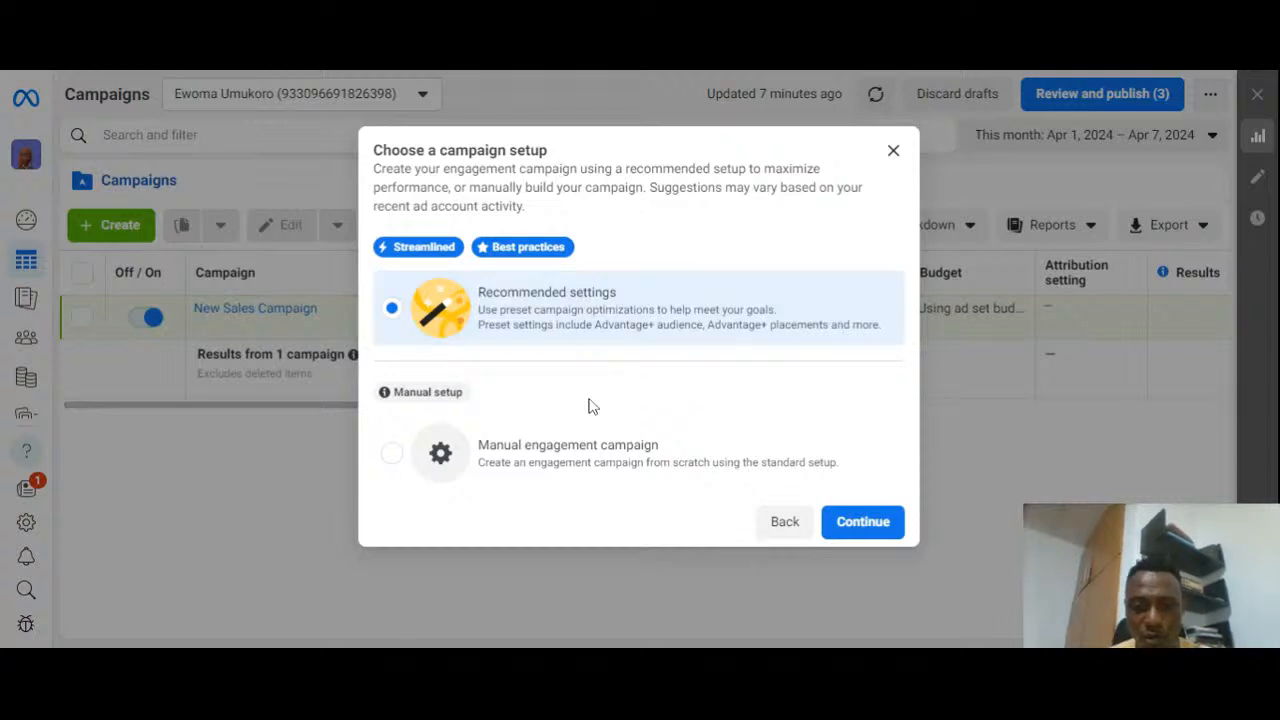
pyautogui.click(583, 463)
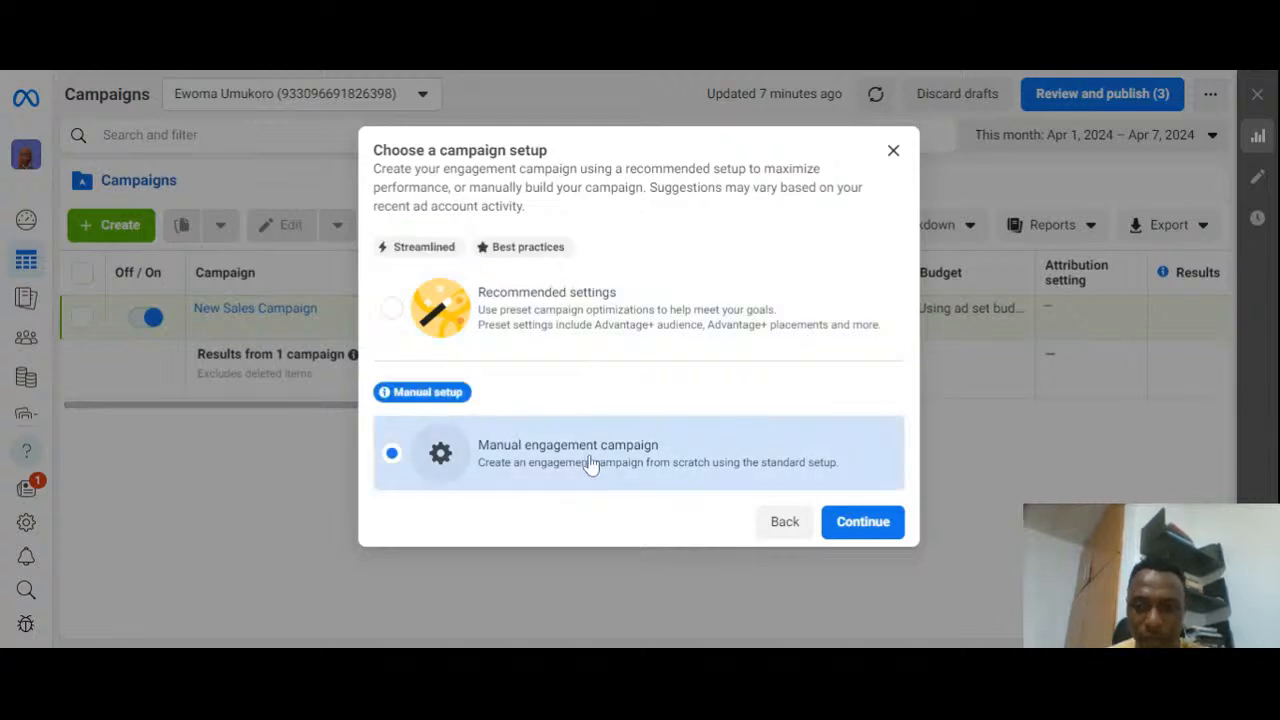
pyautogui.click(858, 522)
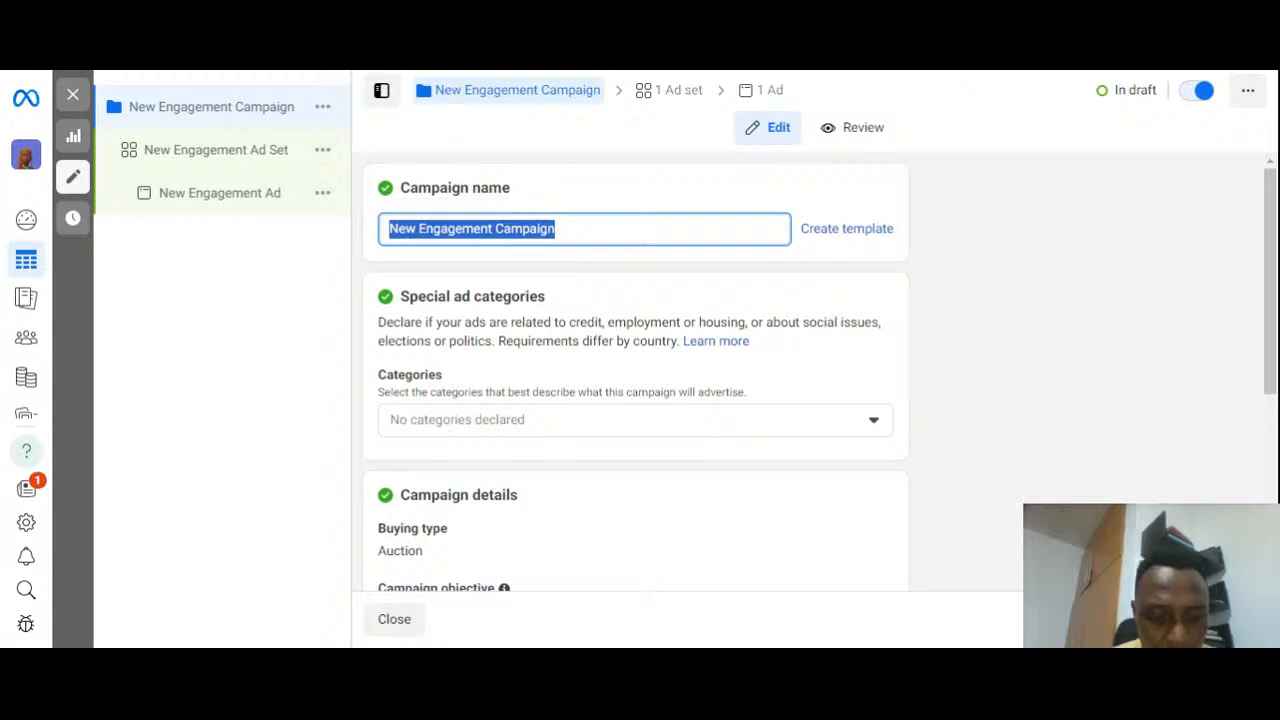
# Step: Name the new engagement campaign "Corporate Clothing Campaign"
pyautogui.write('C')
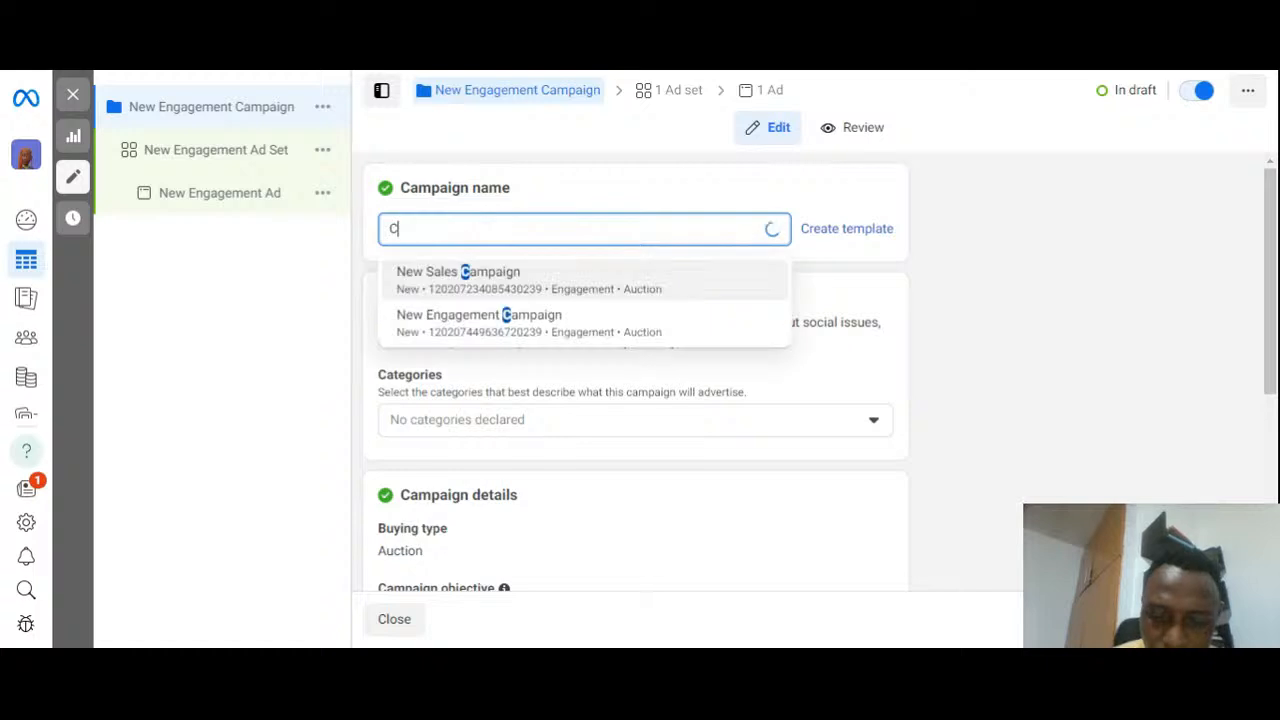
pyautogui.write('orporate ')
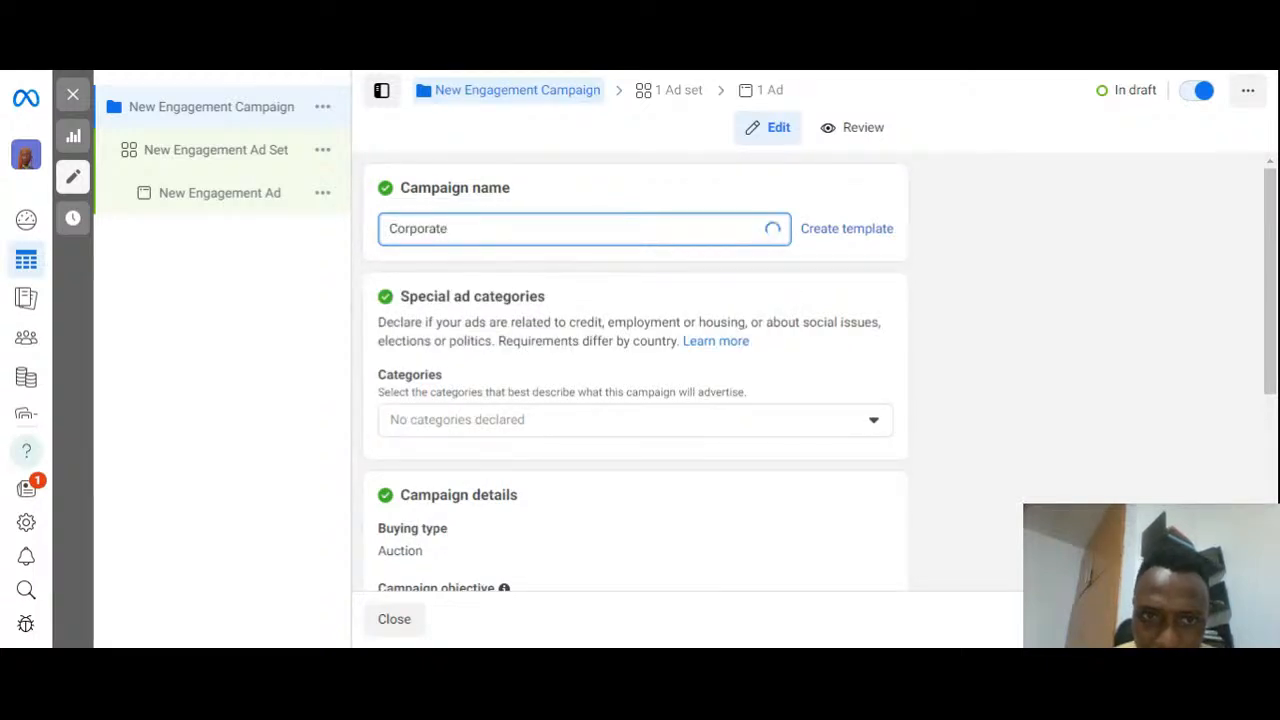
pyautogui.write('Clo')
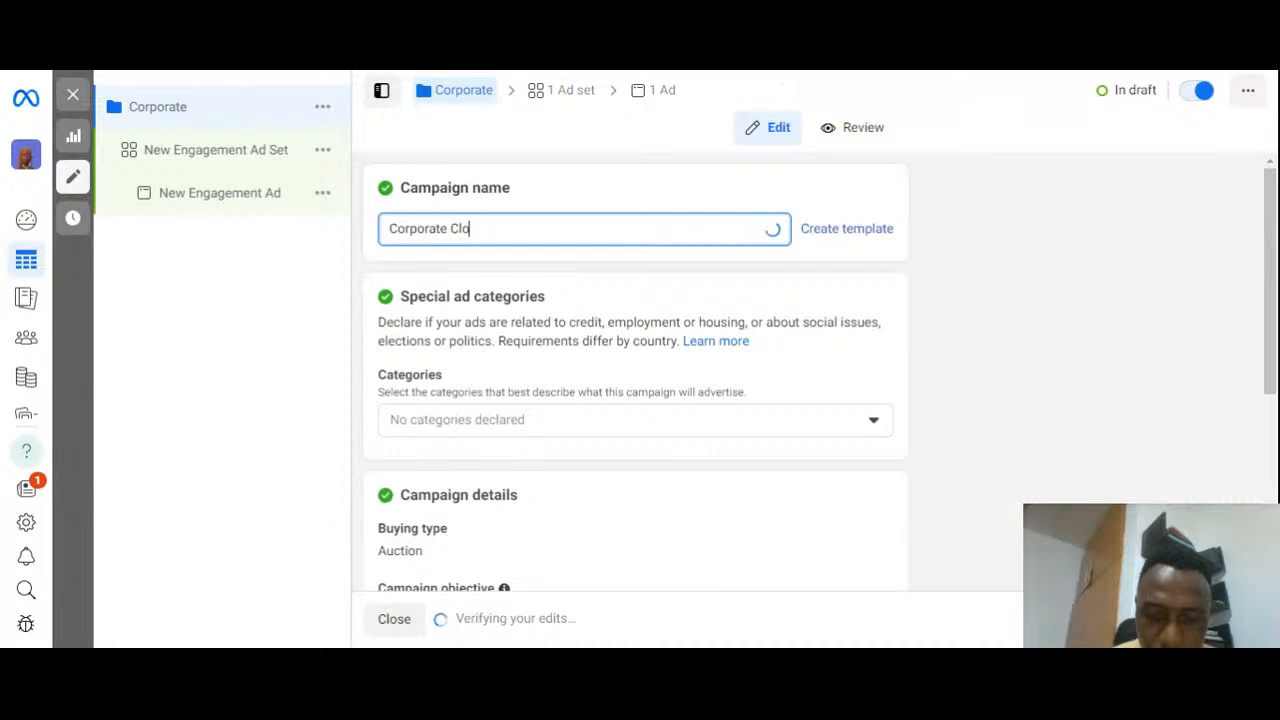
pyautogui.write('thing C')
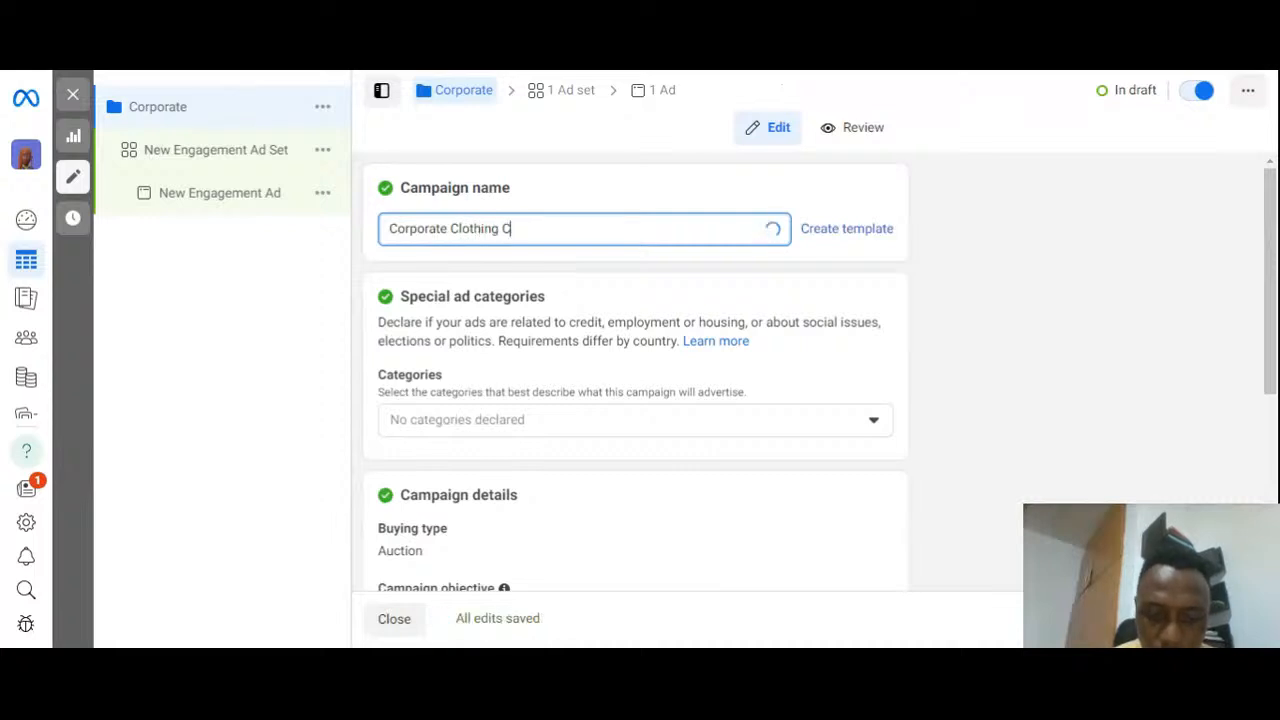
pyautogui.write('ampaign')
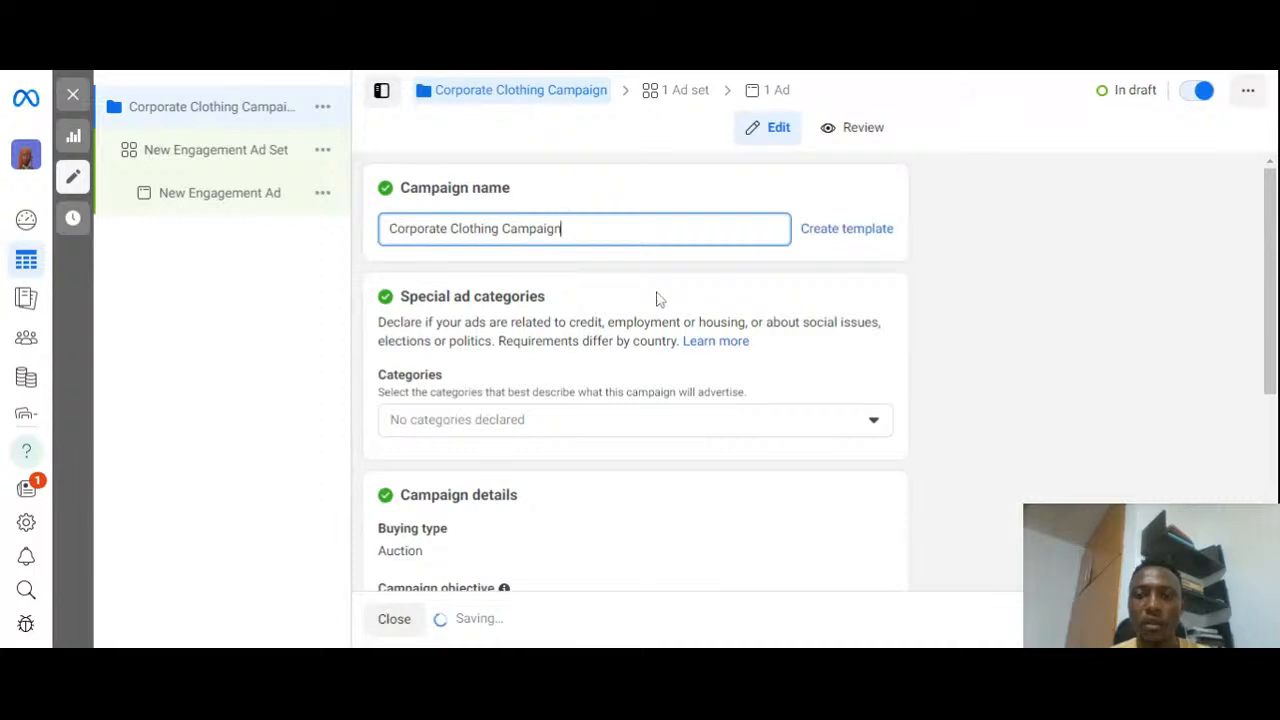
# Step: Look over the campaign's special ad categories and campaign details, and dismiss the help resources tip
pyautogui.scroll(-1, 548, 317)
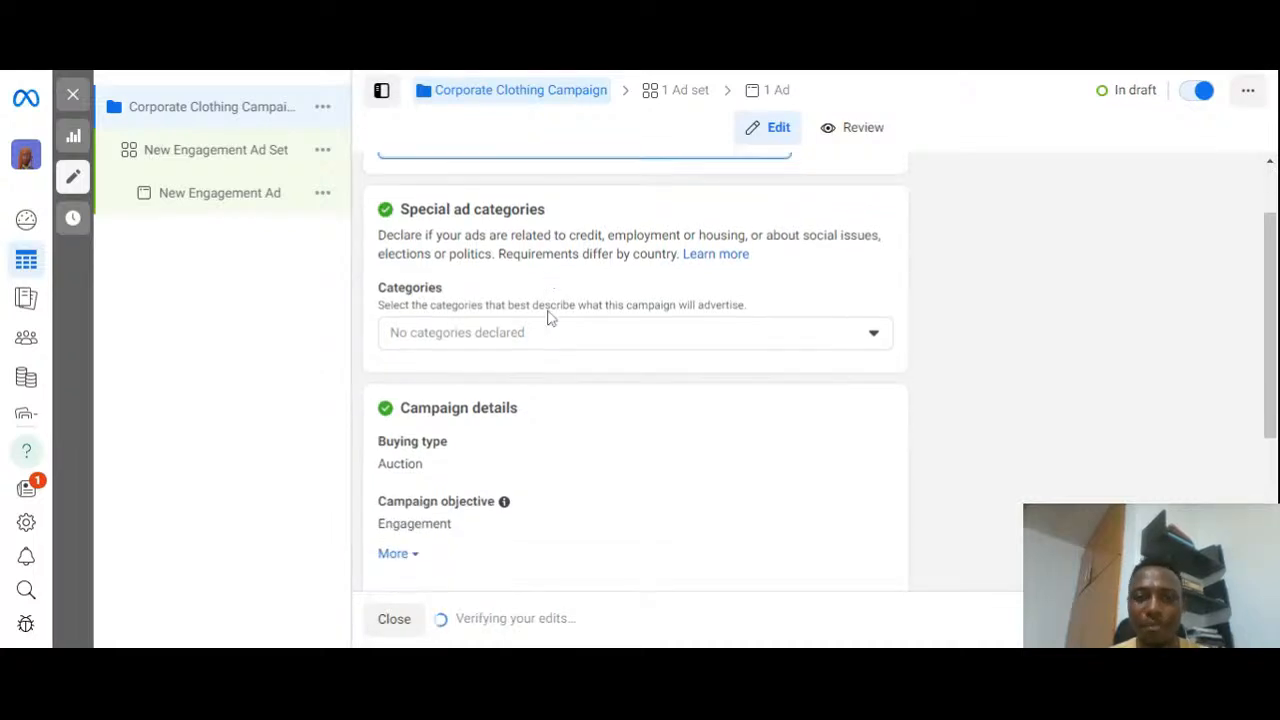
pyautogui.scroll(1, 548, 317)
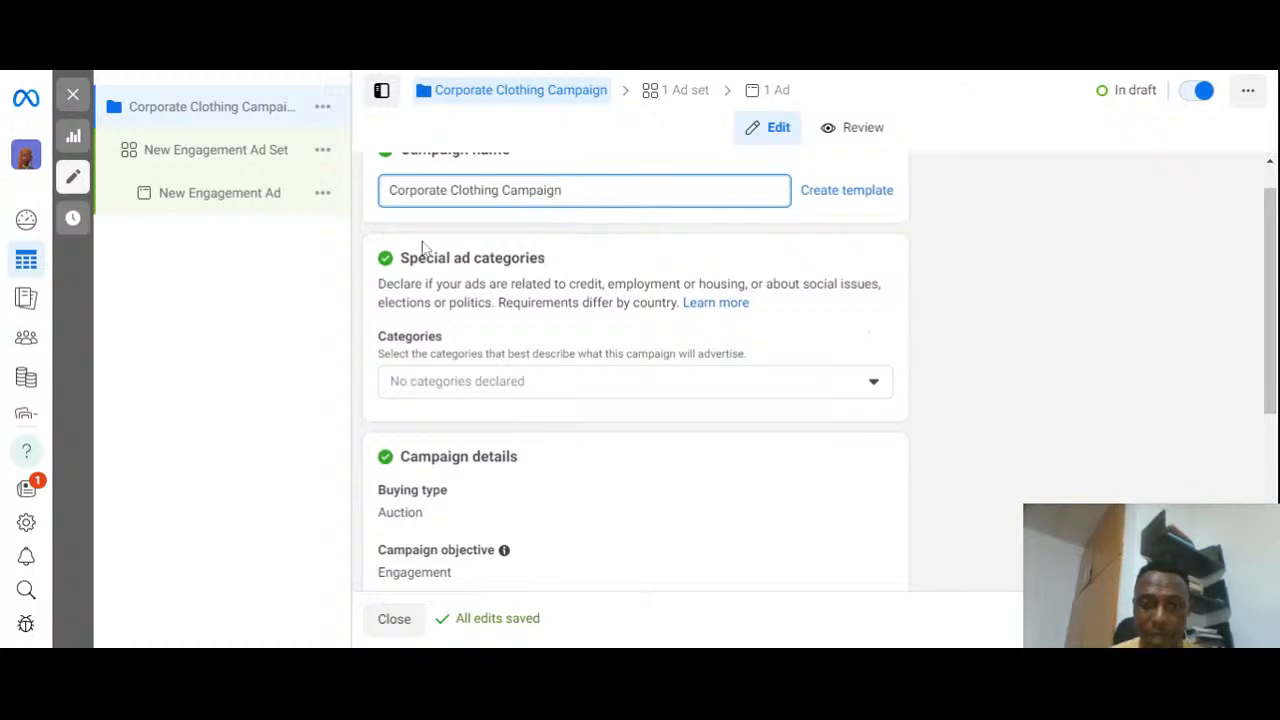
pyautogui.scroll(1, 548, 260)
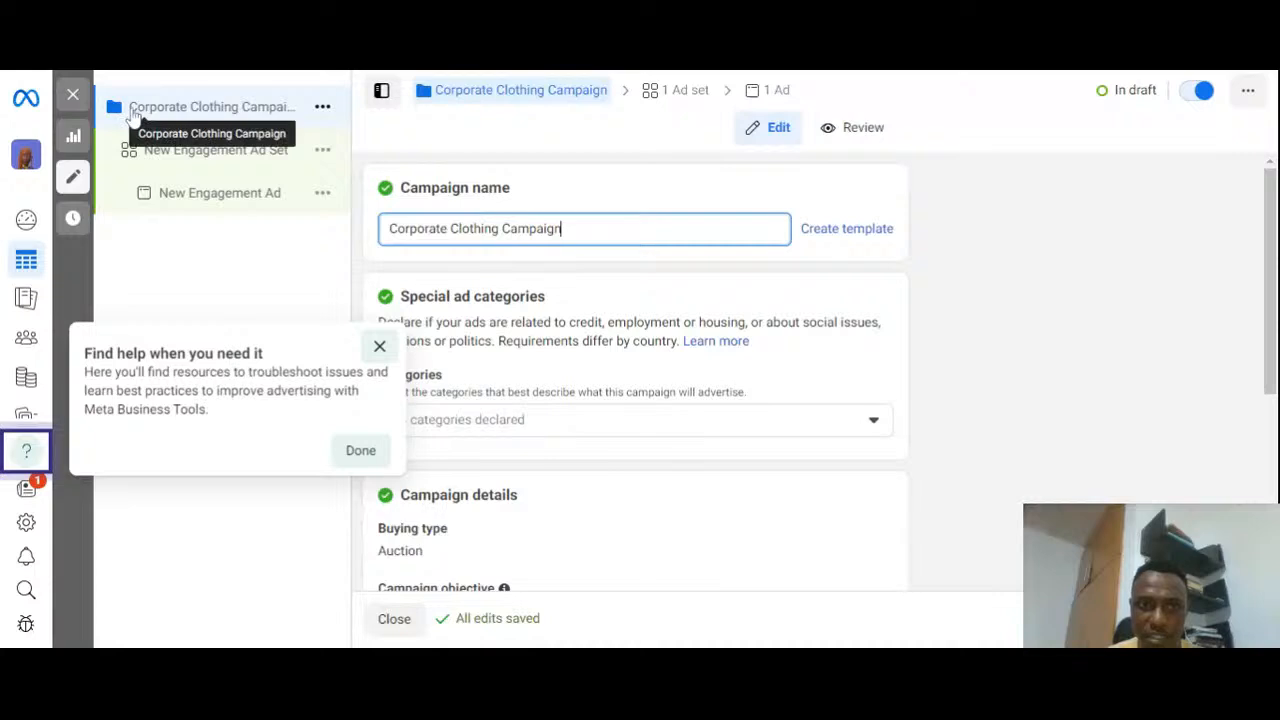
pyautogui.click(379, 346)
pyautogui.scroll(2, 666, 289)
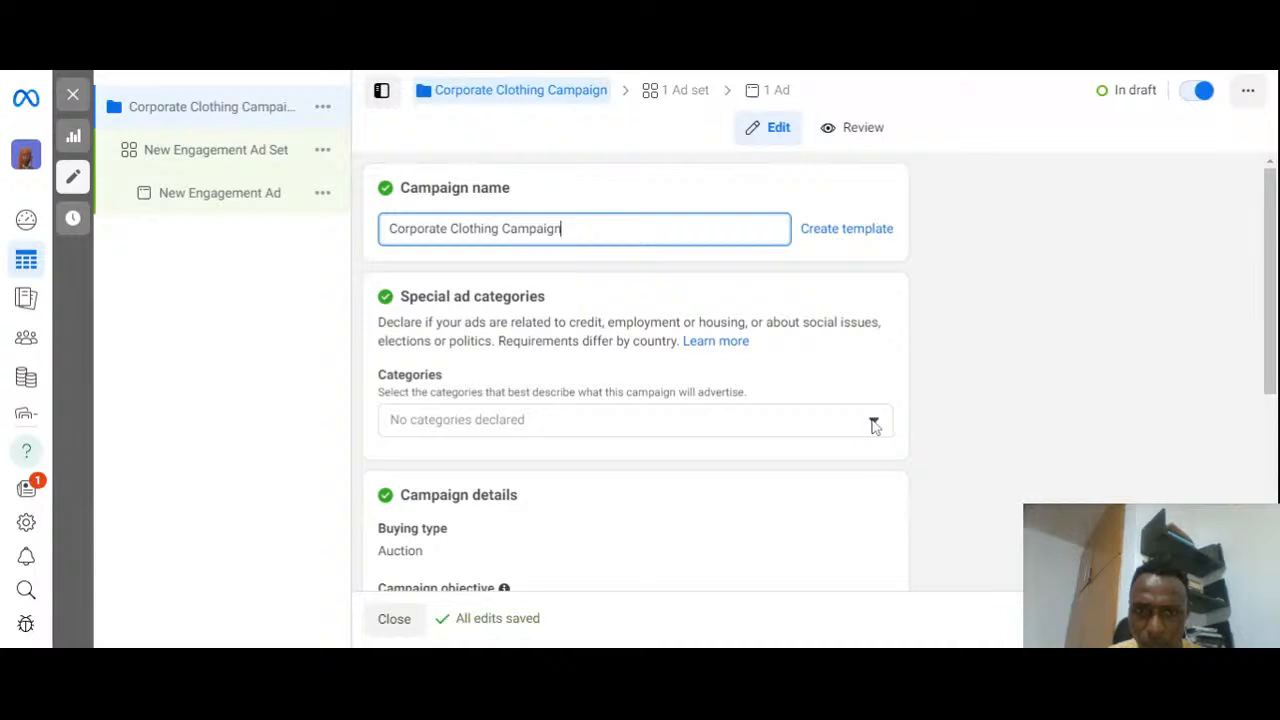
# Step: Review the available special ad categories, from Credit to Social issues, elections or politics, leaving none declared
pyautogui.click(563, 426)
pyautogui.click(563, 426)
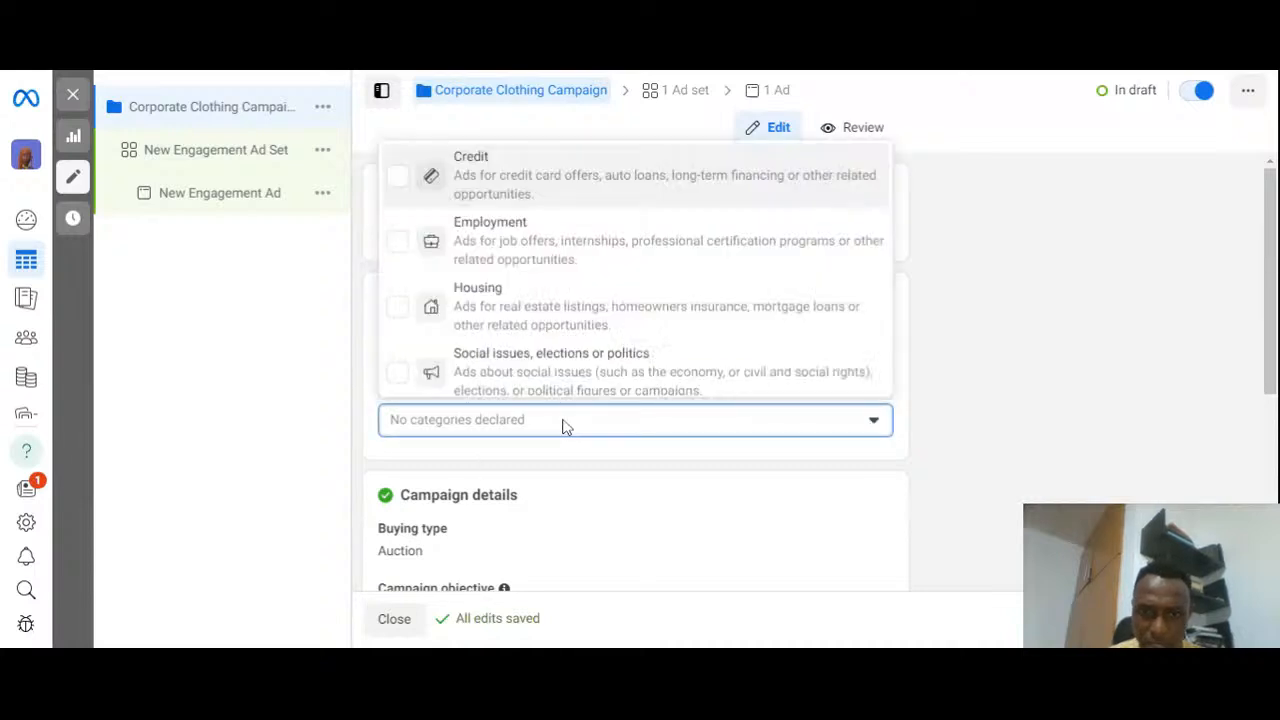
pyautogui.click(478, 421)
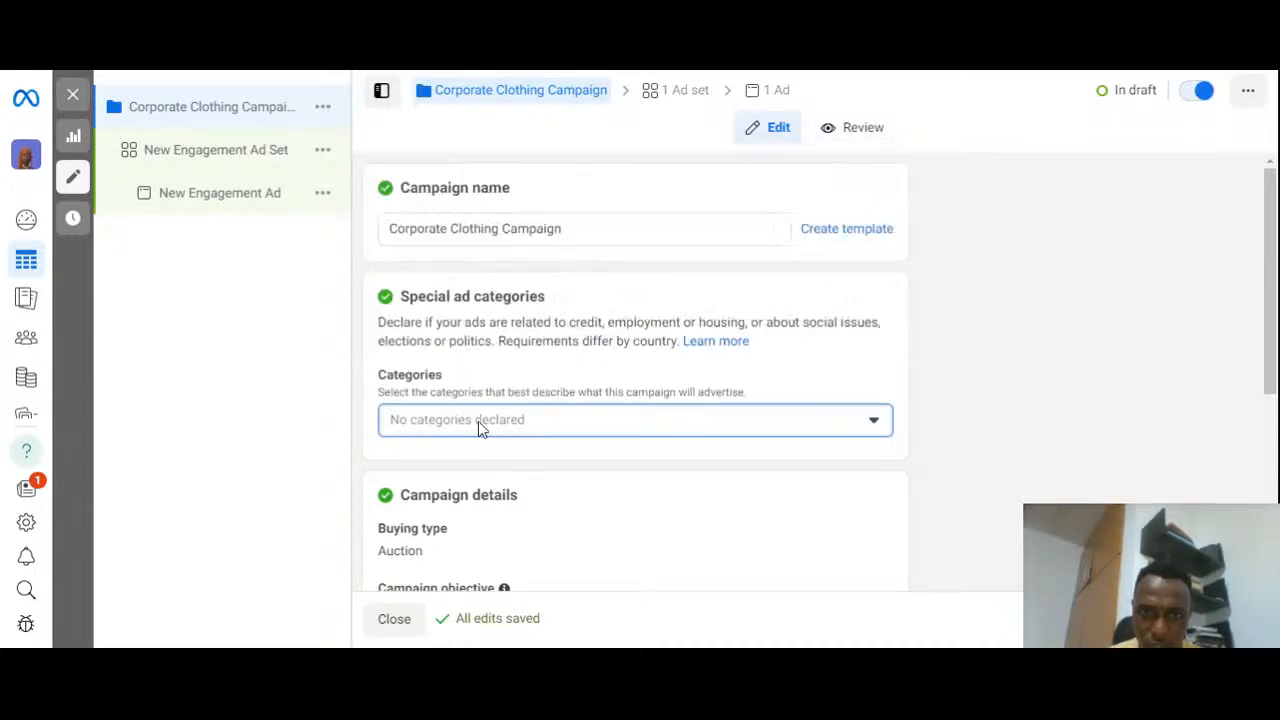
pyautogui.click(874, 425)
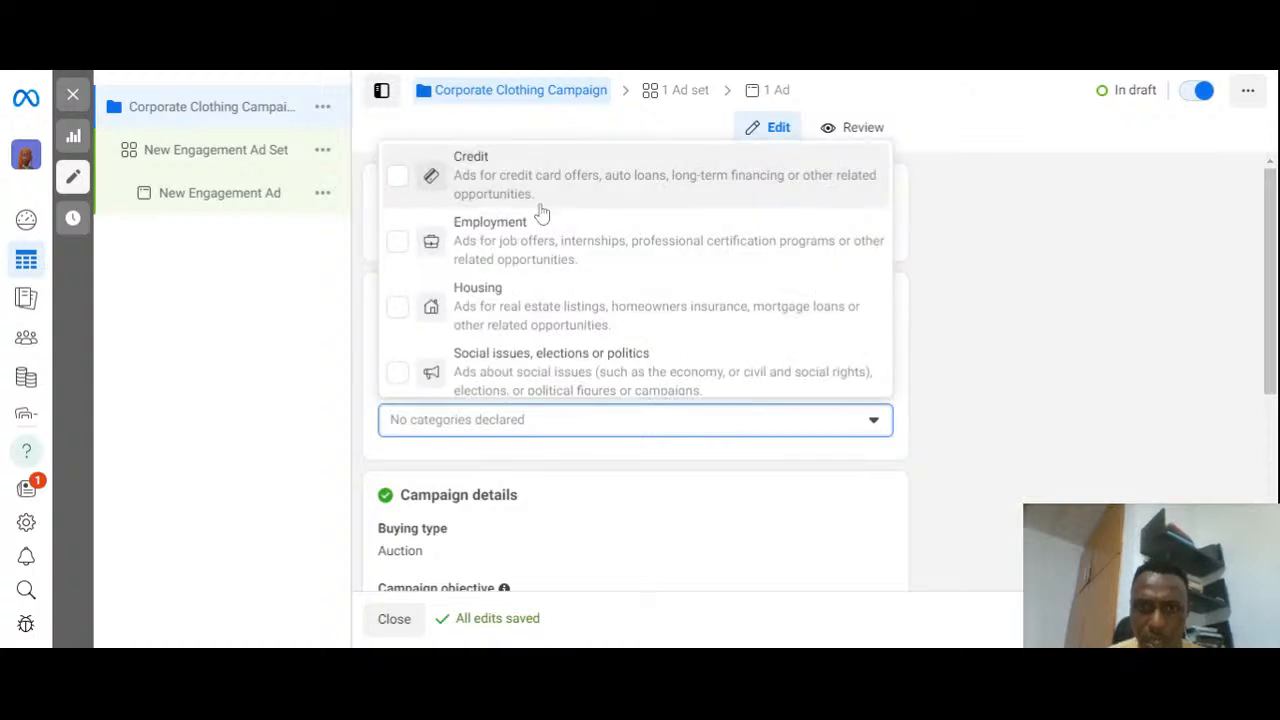
pyautogui.scroll(-1, 640, 340)
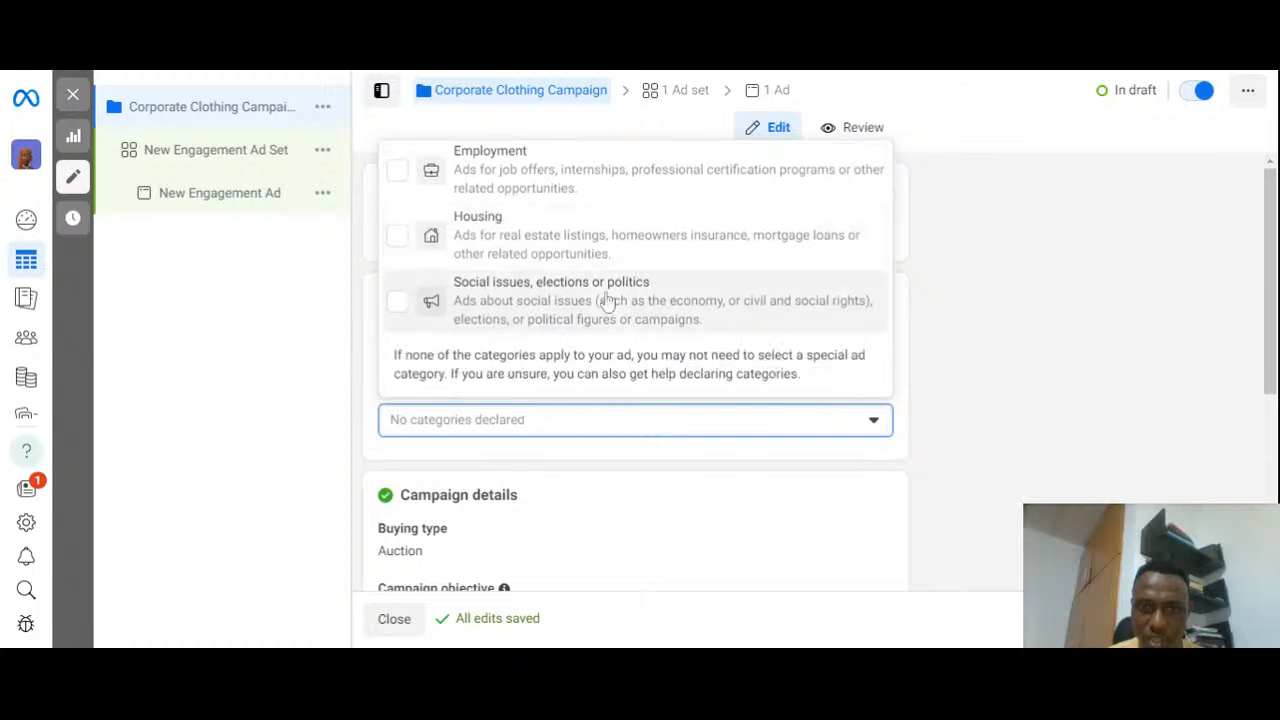
pyautogui.scroll(1, 530, 308)
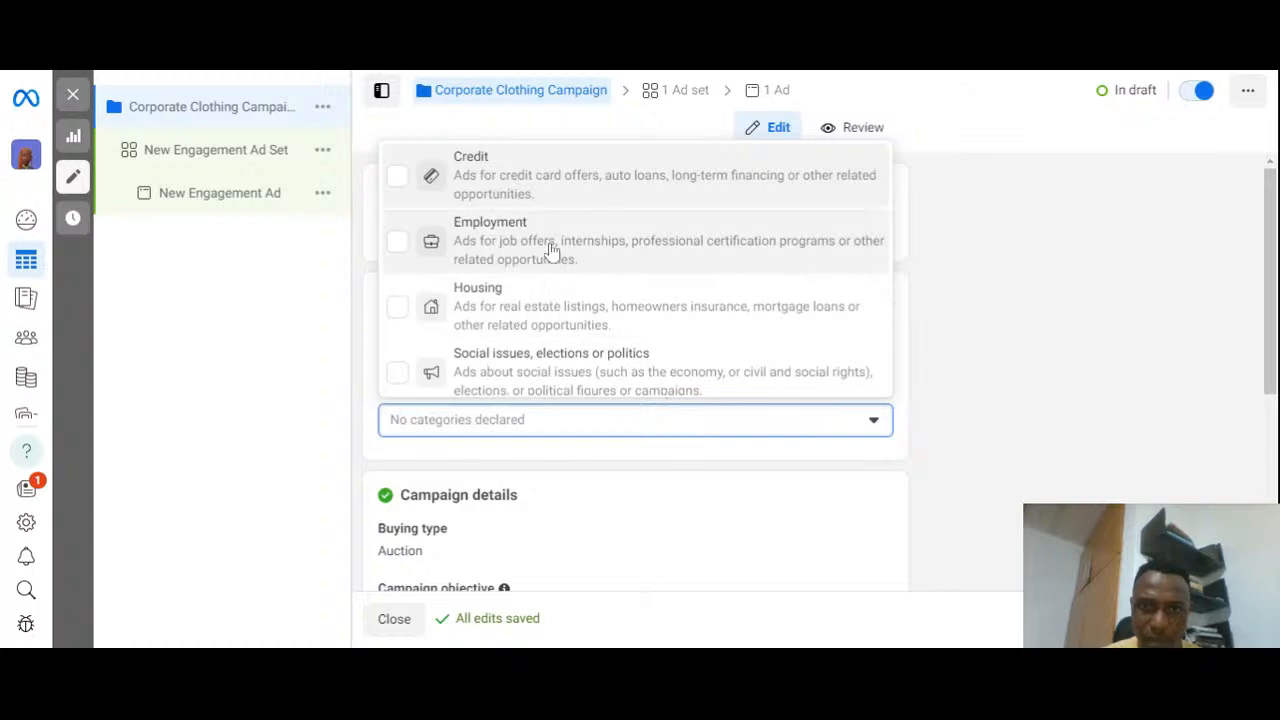
pyautogui.click(958, 418)
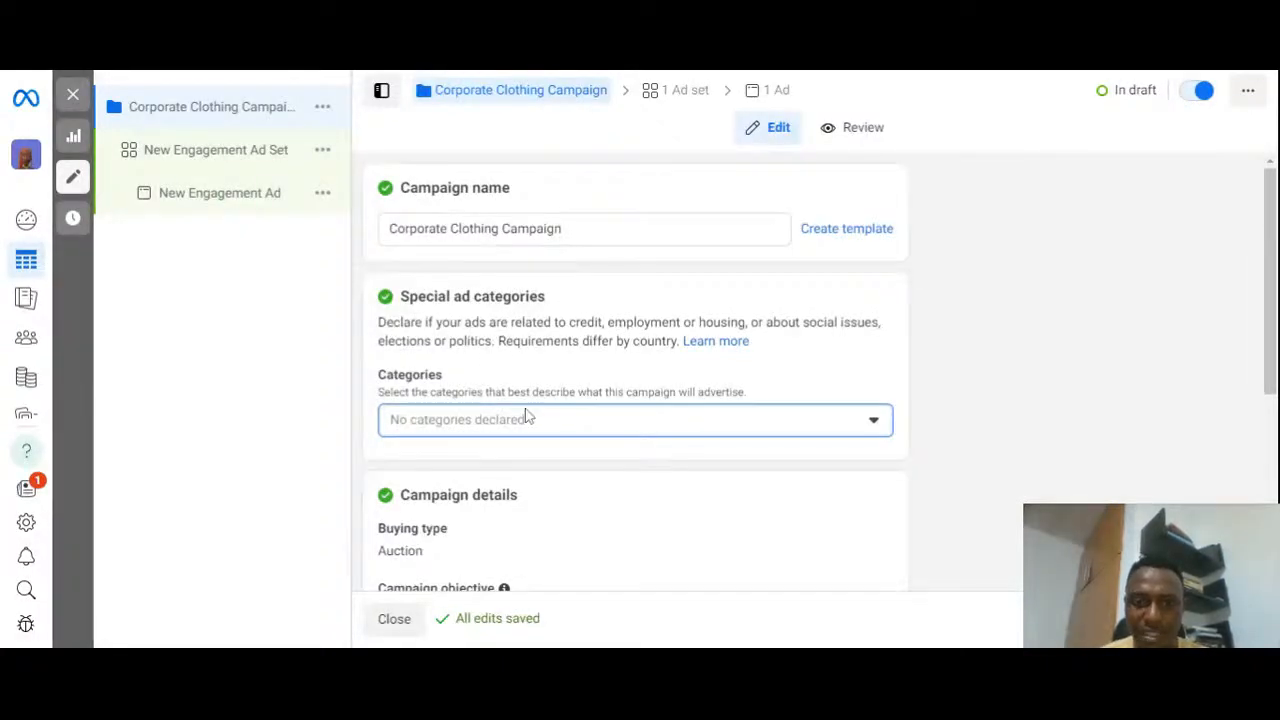
# Step: Review the campaign details, expanding and collapsing the additional options with the campaign spending limit
pyautogui.scroll(-3, 665, 410)
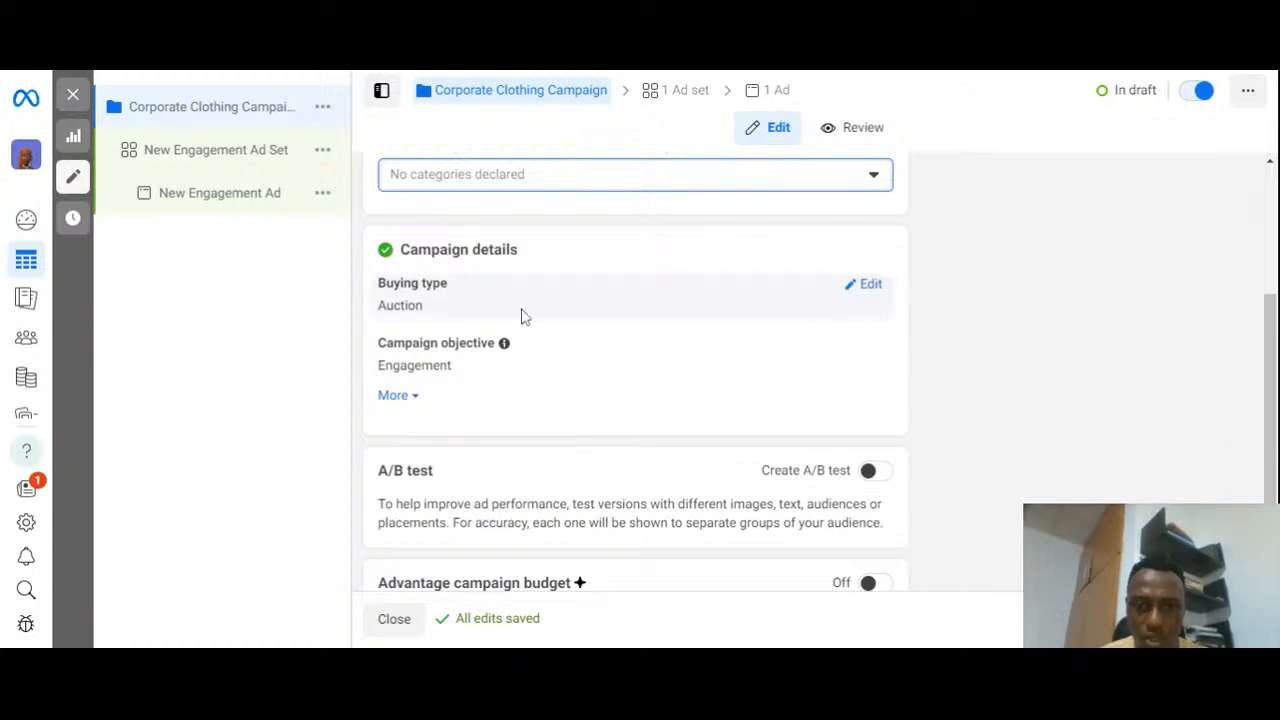
pyautogui.scroll(-2, 575, 350)
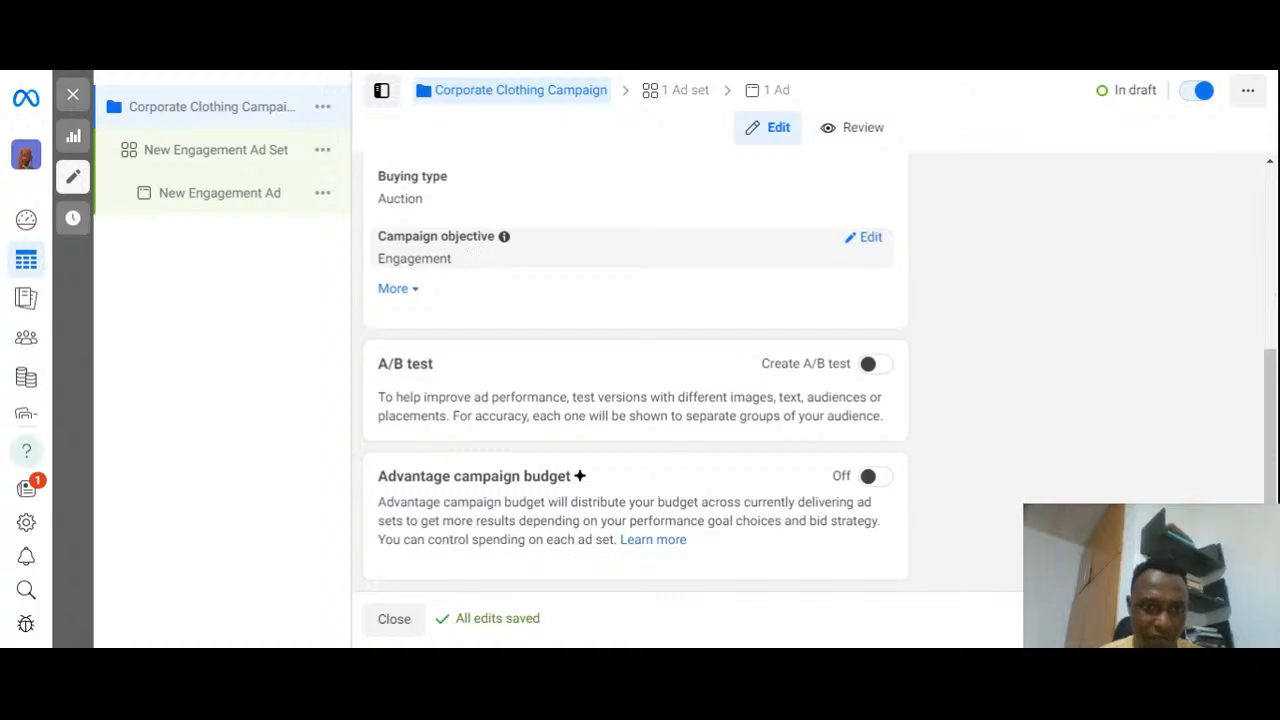
pyautogui.click(395, 289)
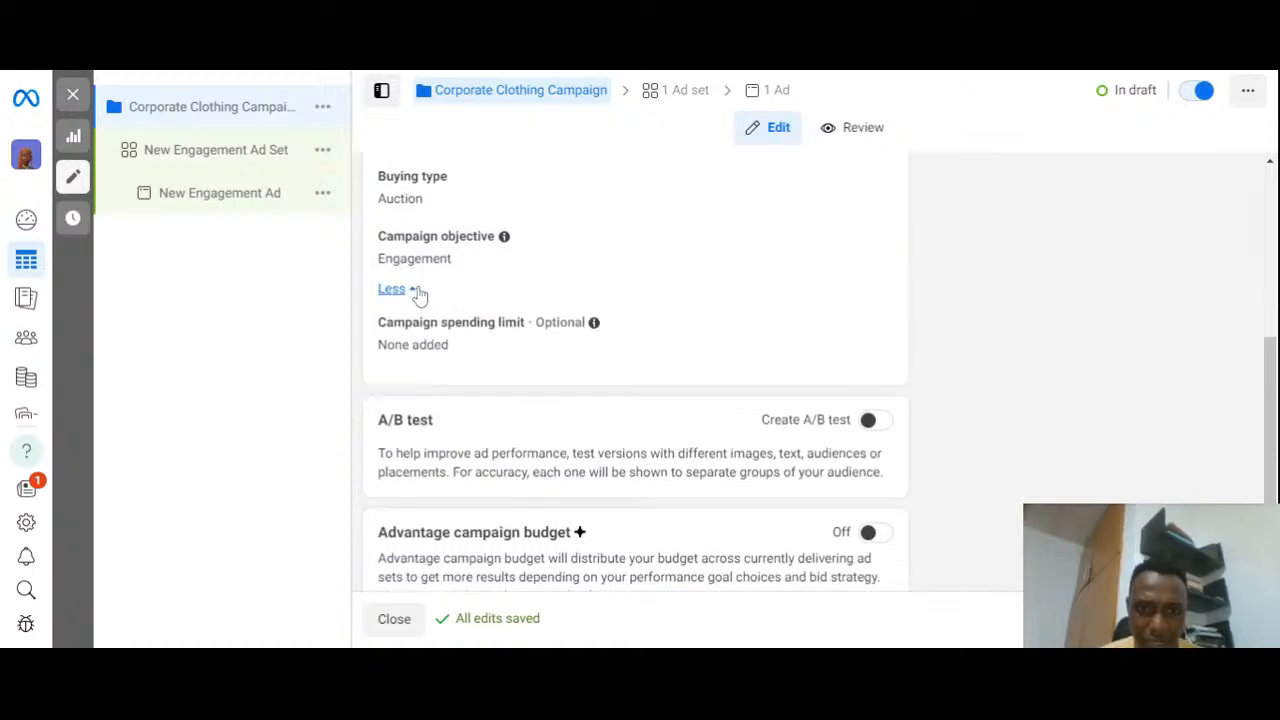
pyautogui.click(392, 289)
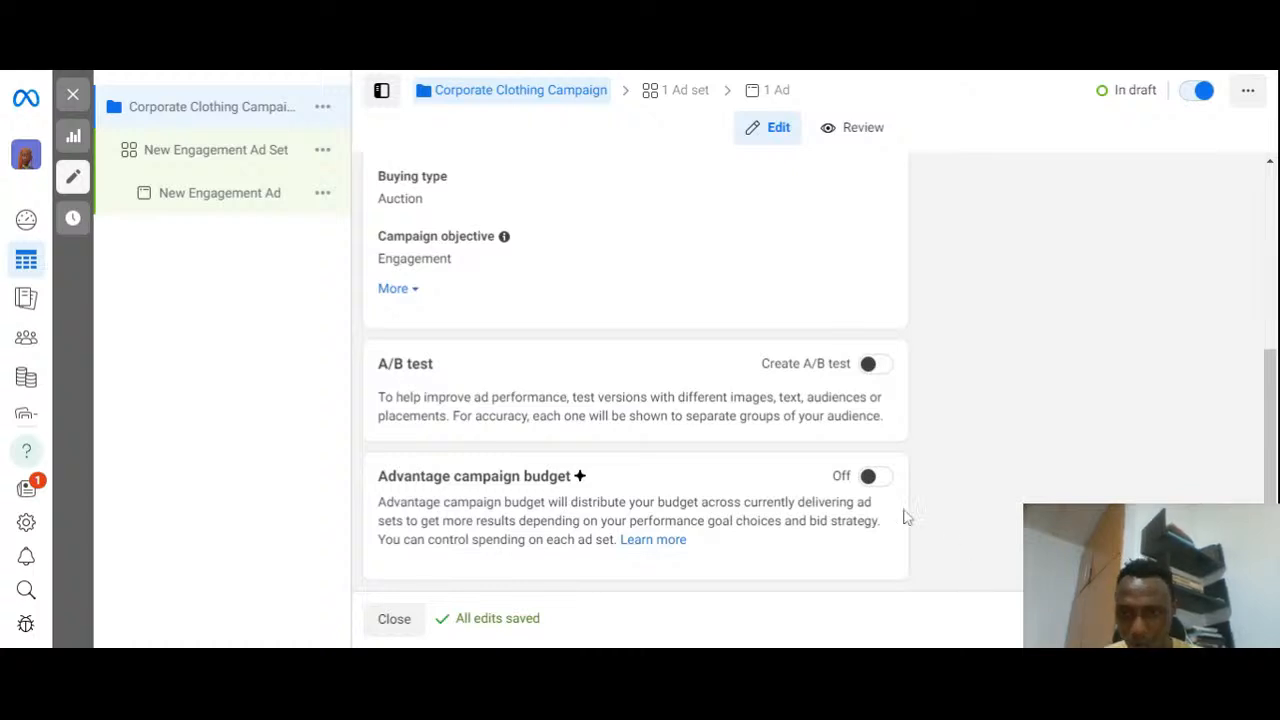
# Step: Turn on Advantage campaign budget and look over its budget and scheduling settings
pyautogui.click(876, 477)
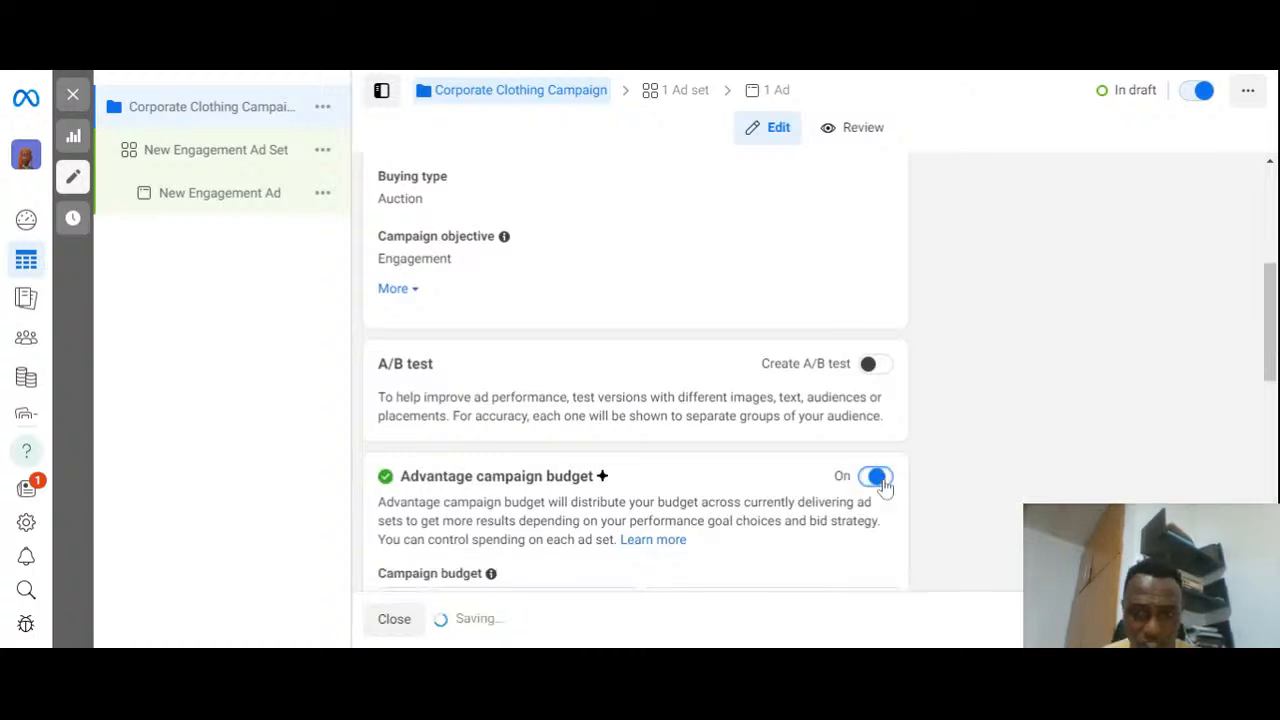
pyautogui.scroll(-1, 880, 480)
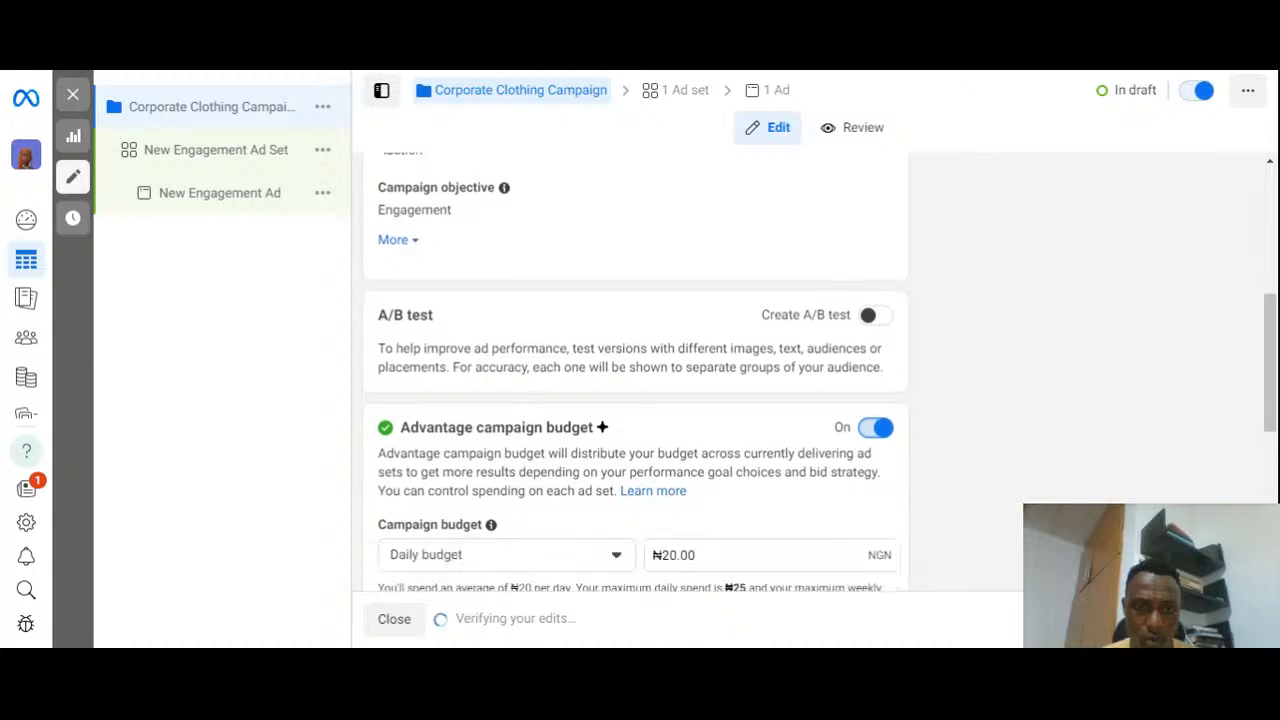
pyautogui.scroll(-3, 591, 337)
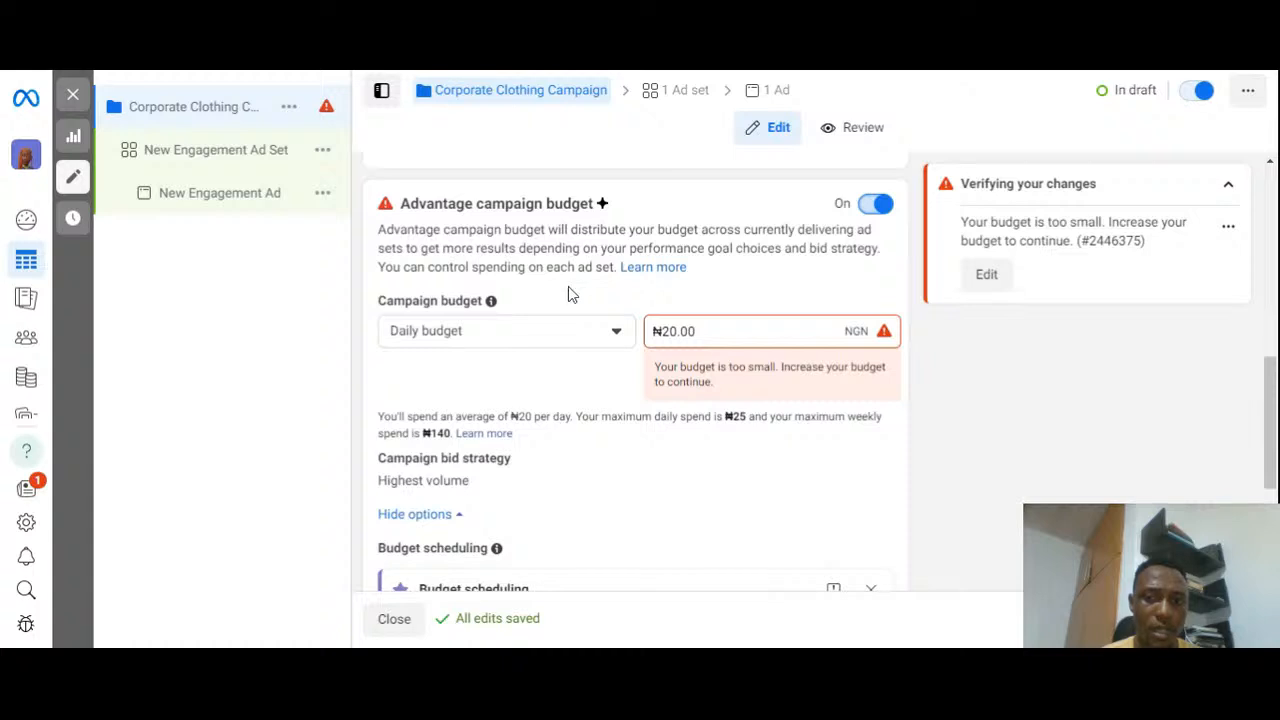
pyautogui.click(700, 331)
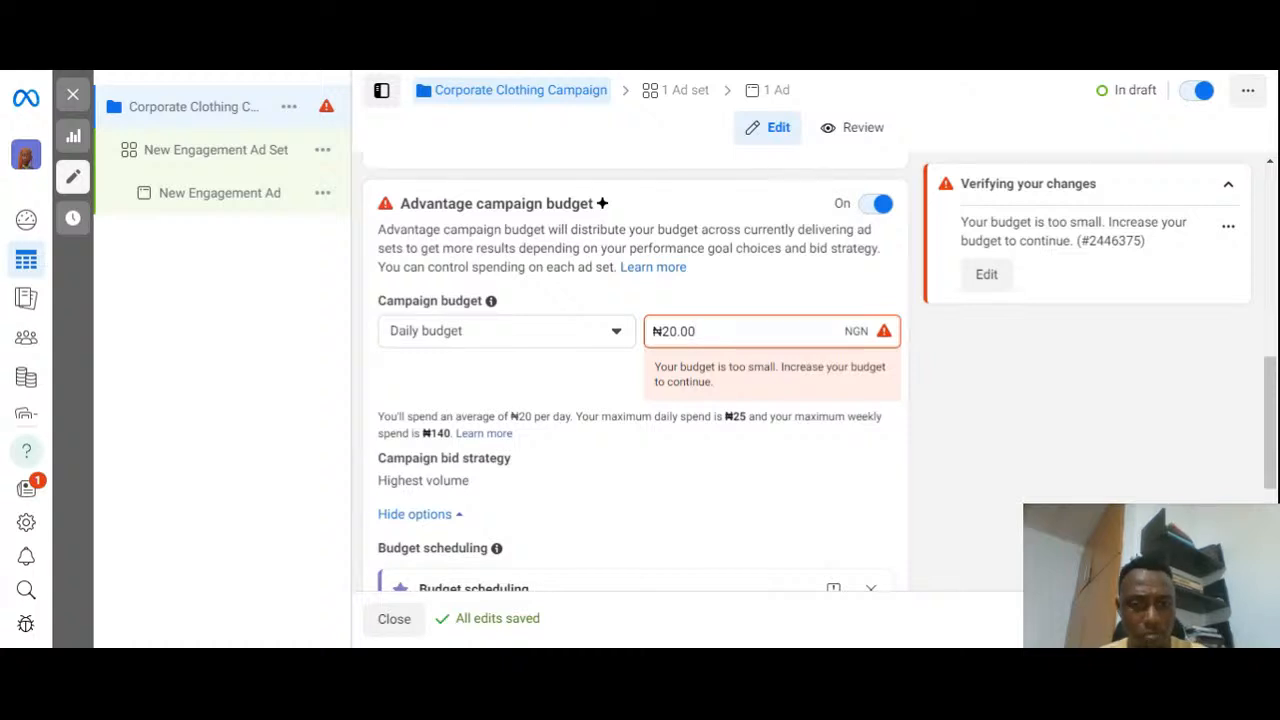
pyautogui.scroll(-2, 640, 400)
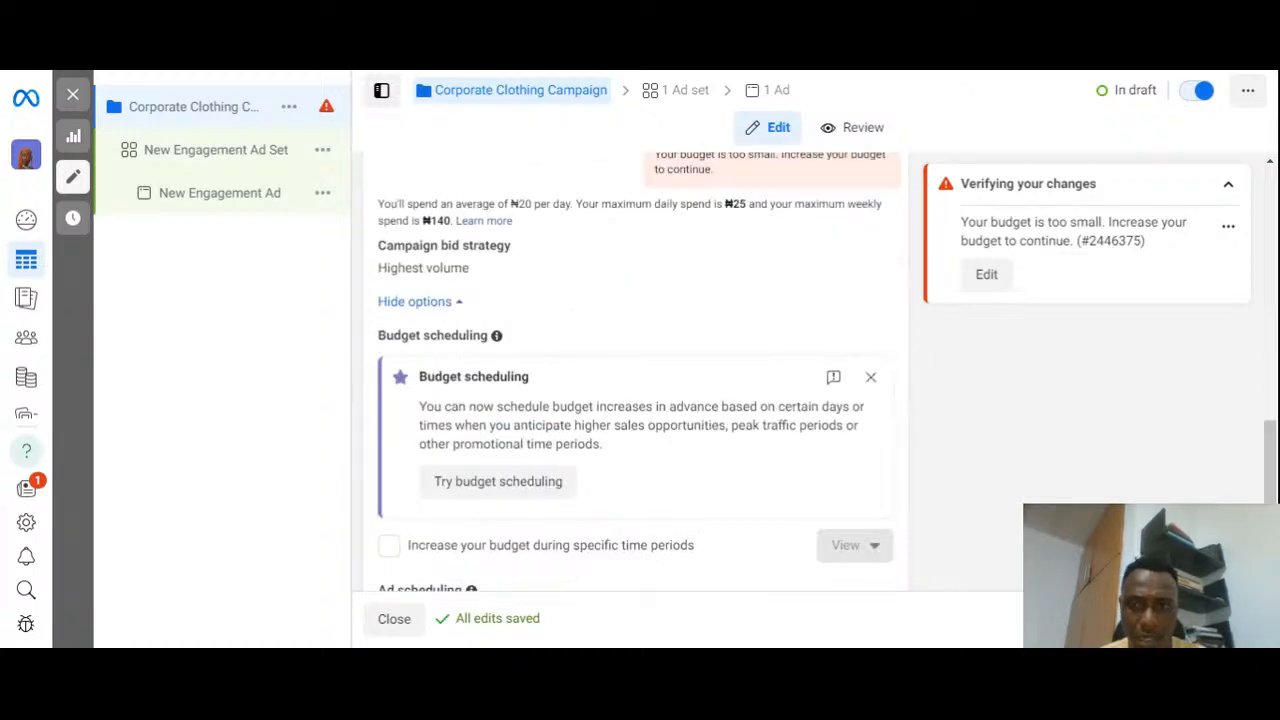
pyautogui.scroll(2, 703, 343)
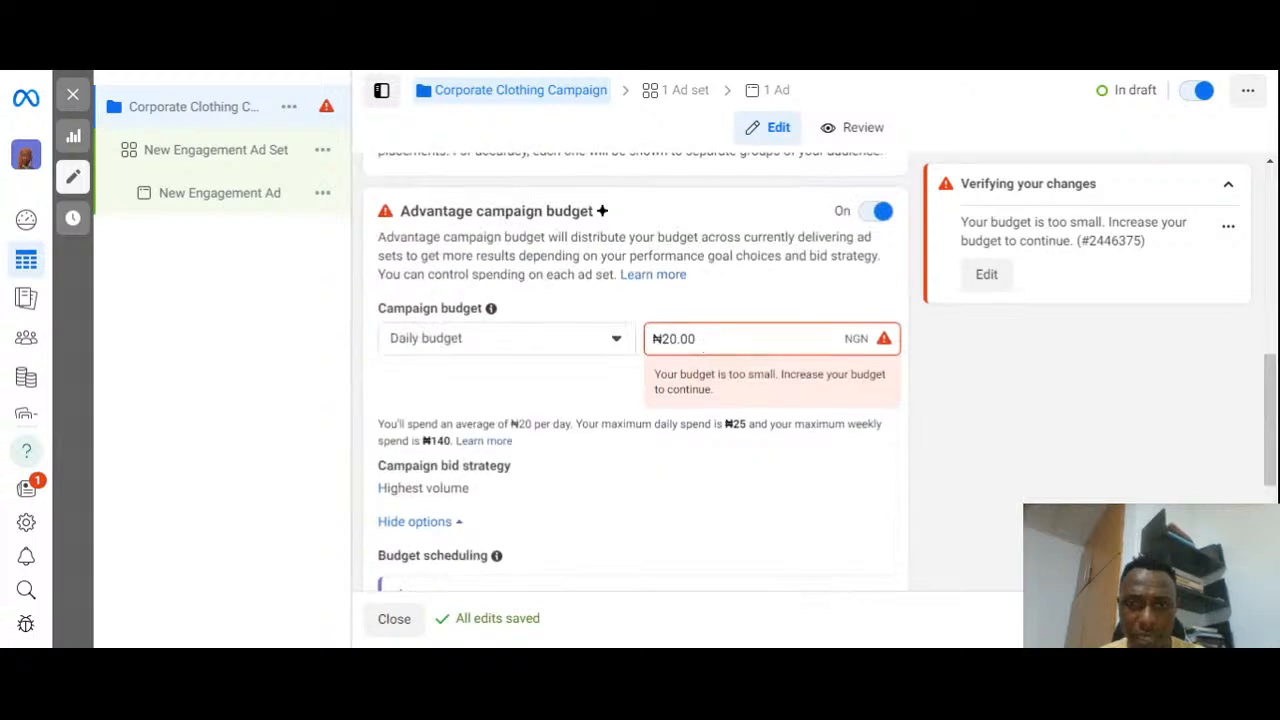
# Step: Switch the campaign budget type to Lifetime budget, and return it to Daily budget
pyautogui.click(617, 340)
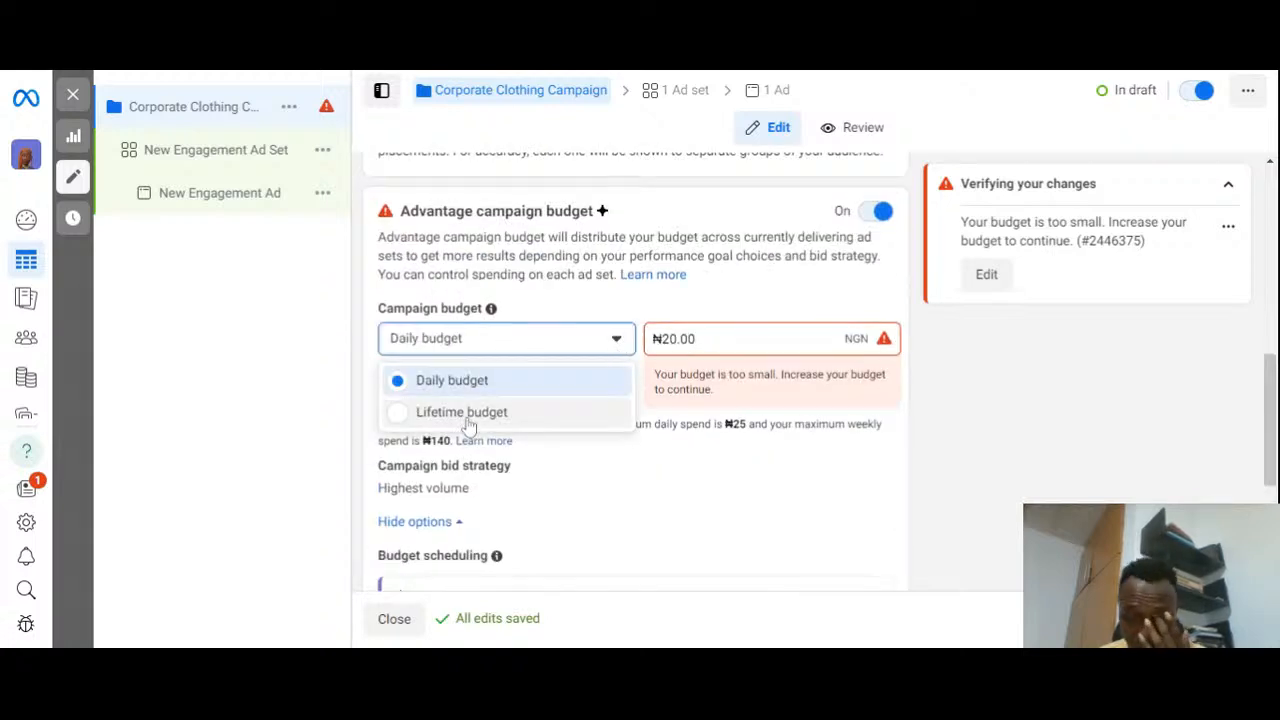
pyautogui.click(468, 424)
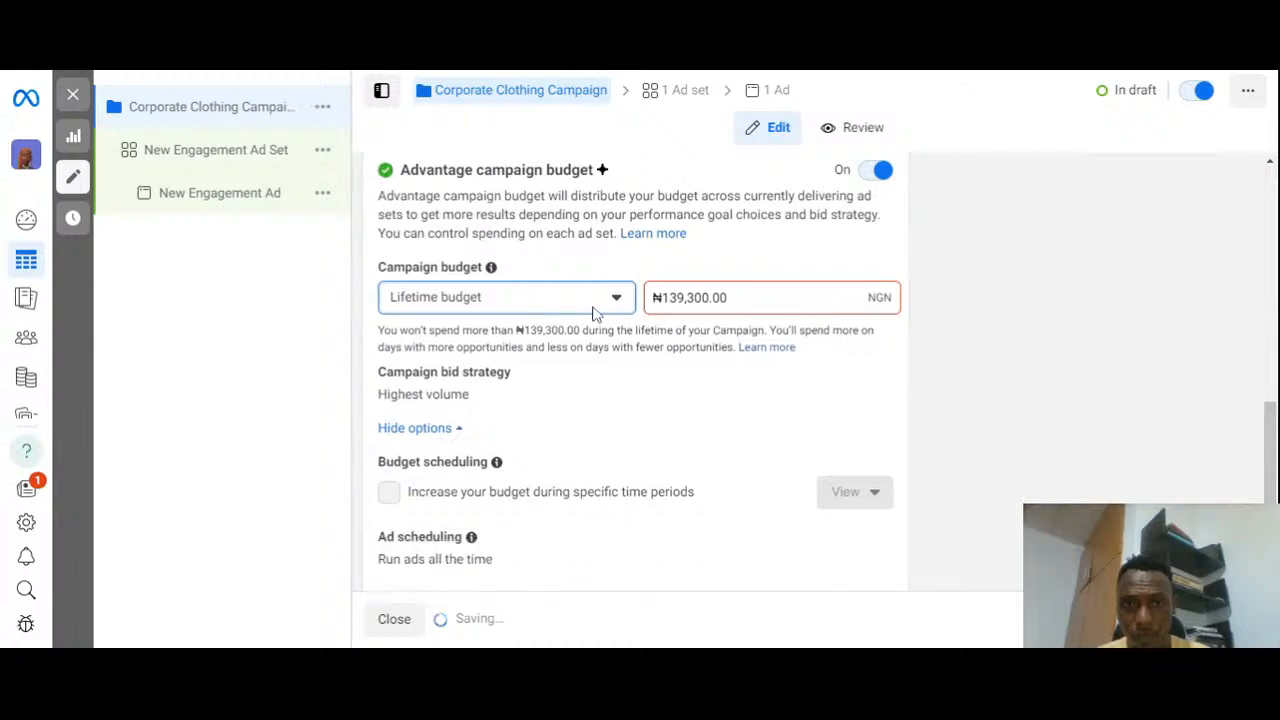
pyautogui.click(615, 300)
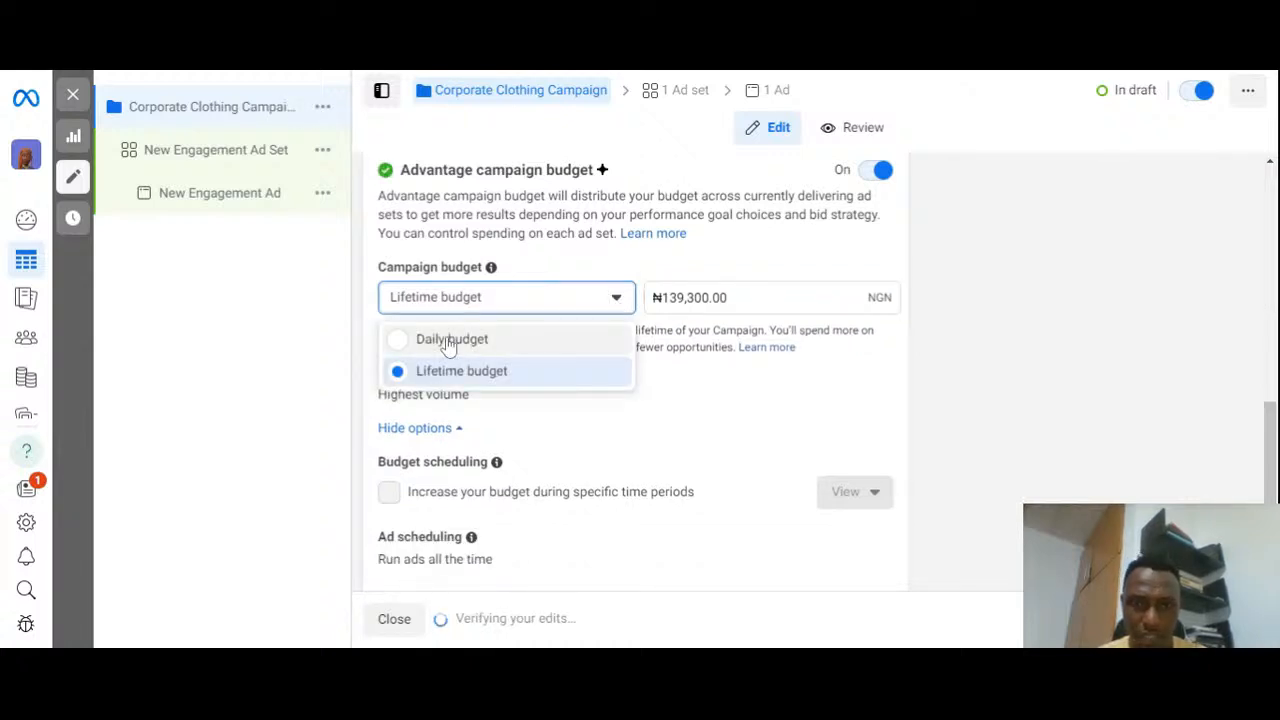
pyautogui.click(445, 340)
pyautogui.click(967, 316)
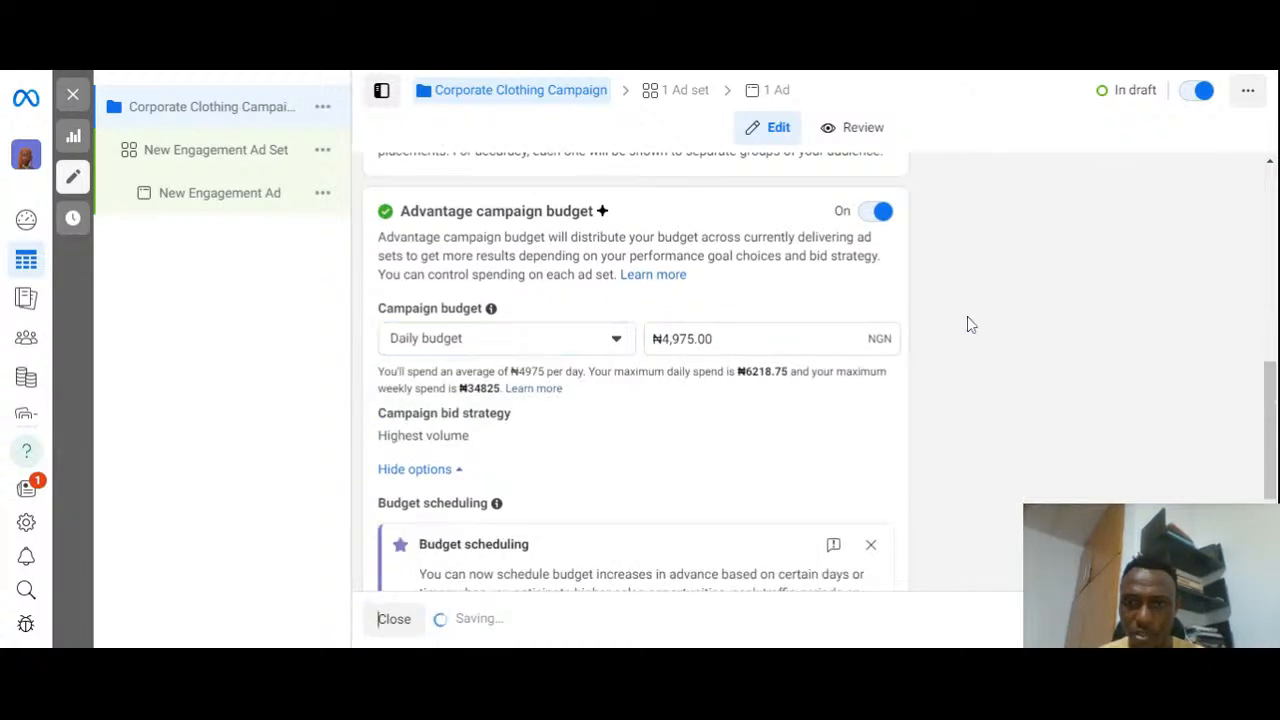
# Step: Set the campaign's daily budget to ₦3,000
pyautogui.scroll(1, 608, 332)
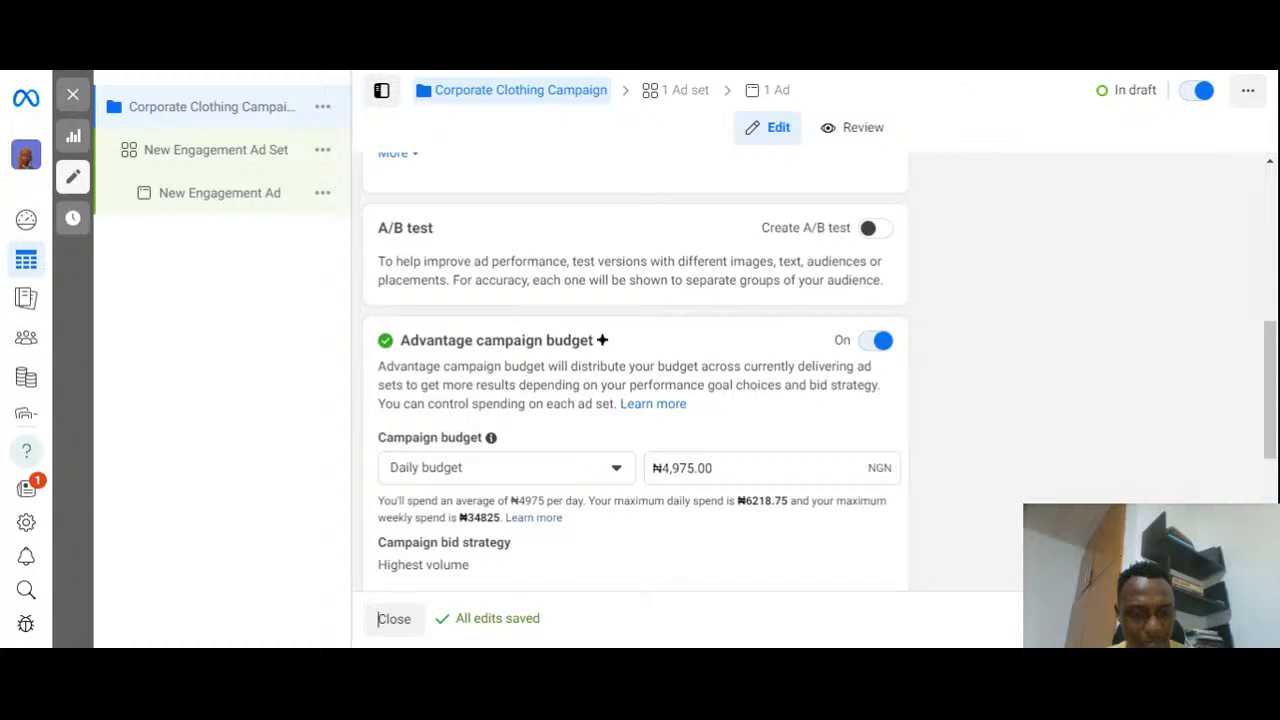
pyautogui.click(757, 467)
pyautogui.moveTo(757, 467); pyautogui.dragTo(626, 474)
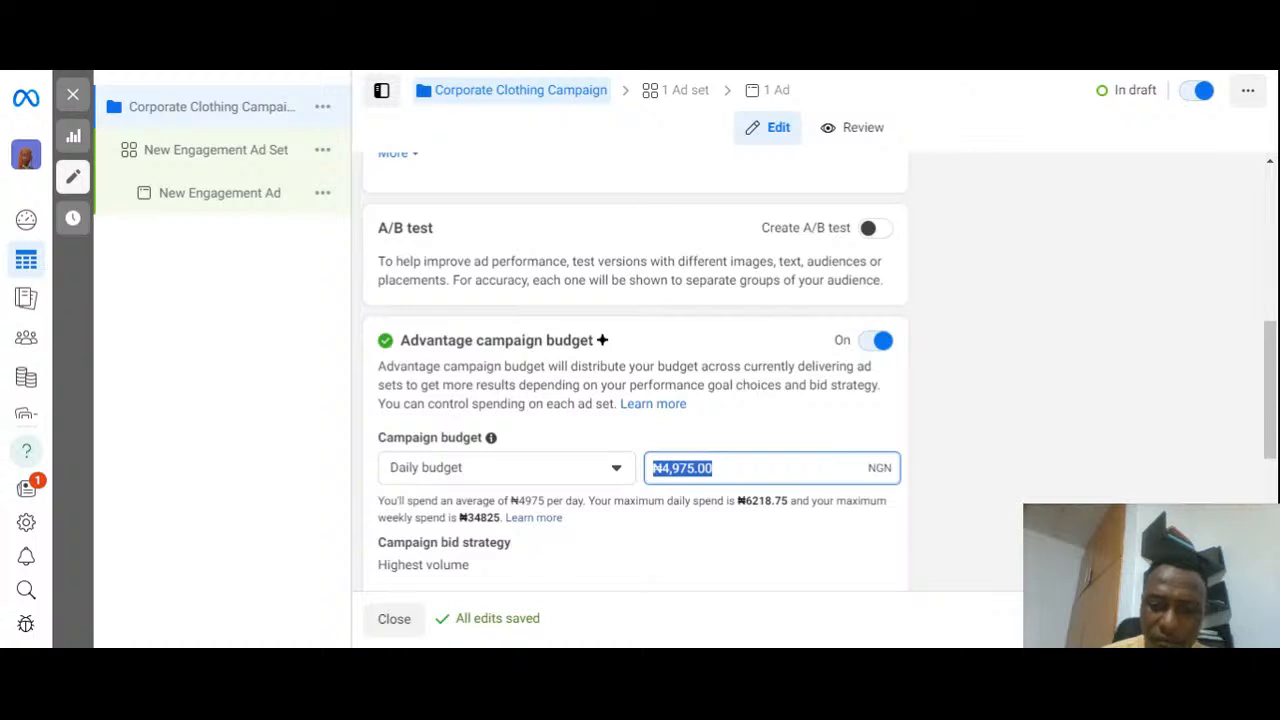
pyautogui.press('BackSpace')
pyautogui.press('BackSpace')
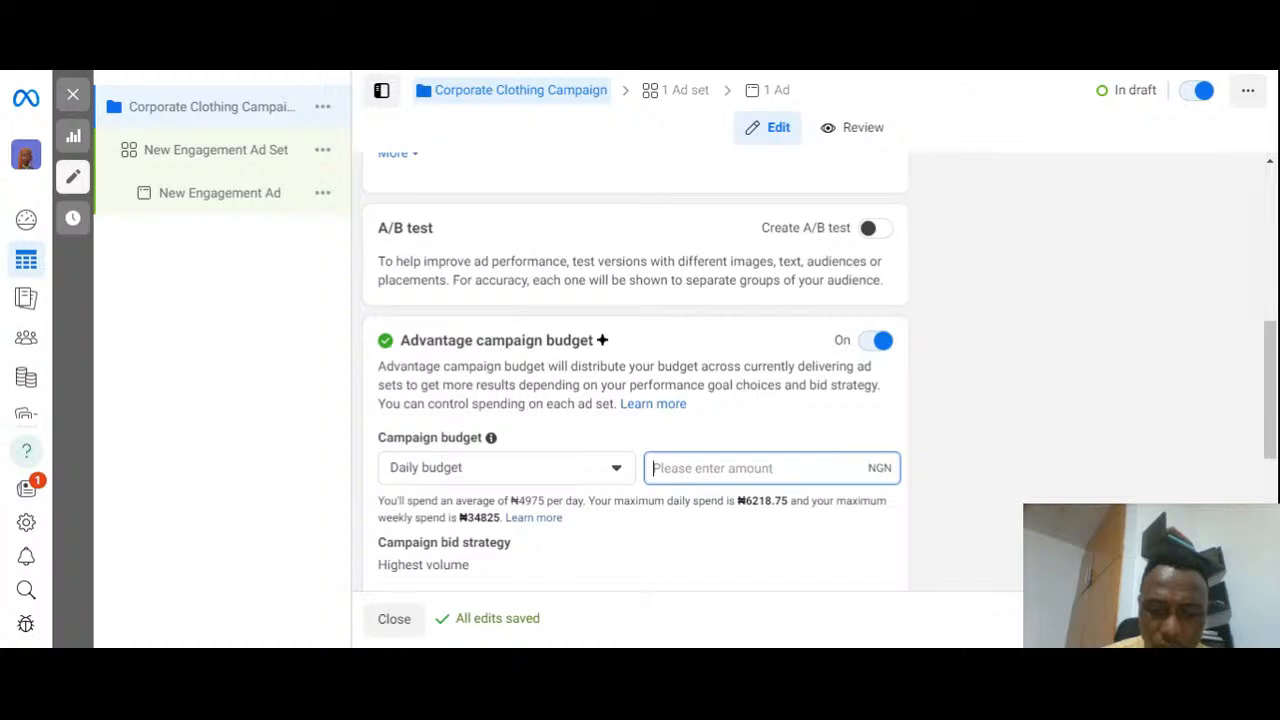
pyautogui.write('3000')
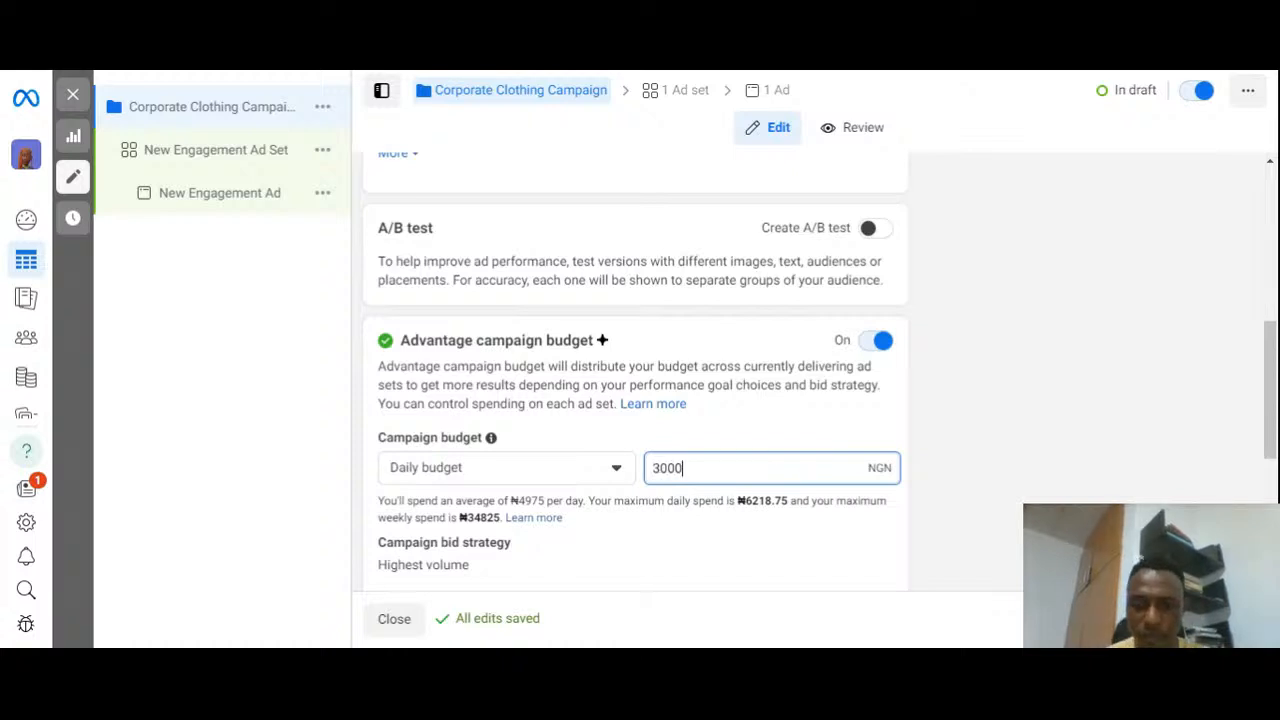
pyautogui.click(770, 420)
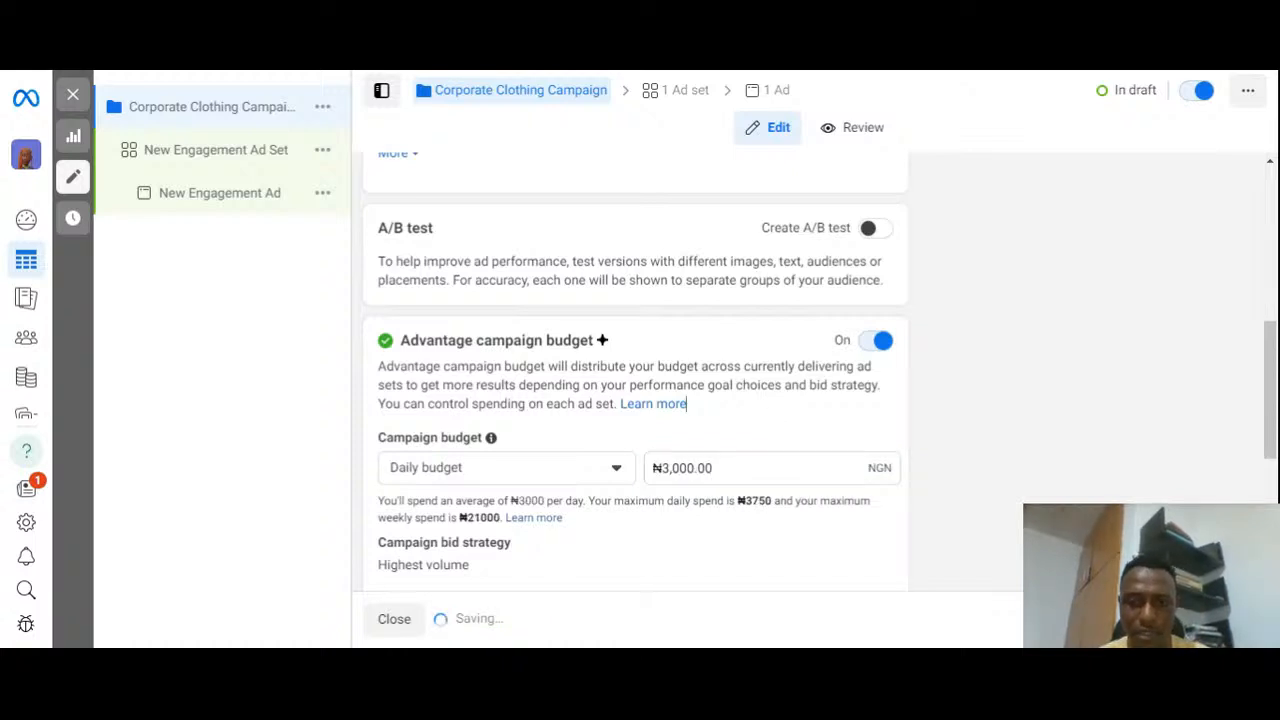
# Step: Review the budget scheduling section and the campaign bid strategy choices, including Cost per result goal and Bid cap, keeping Highest volume
pyautogui.scroll(-1, 660, 335)
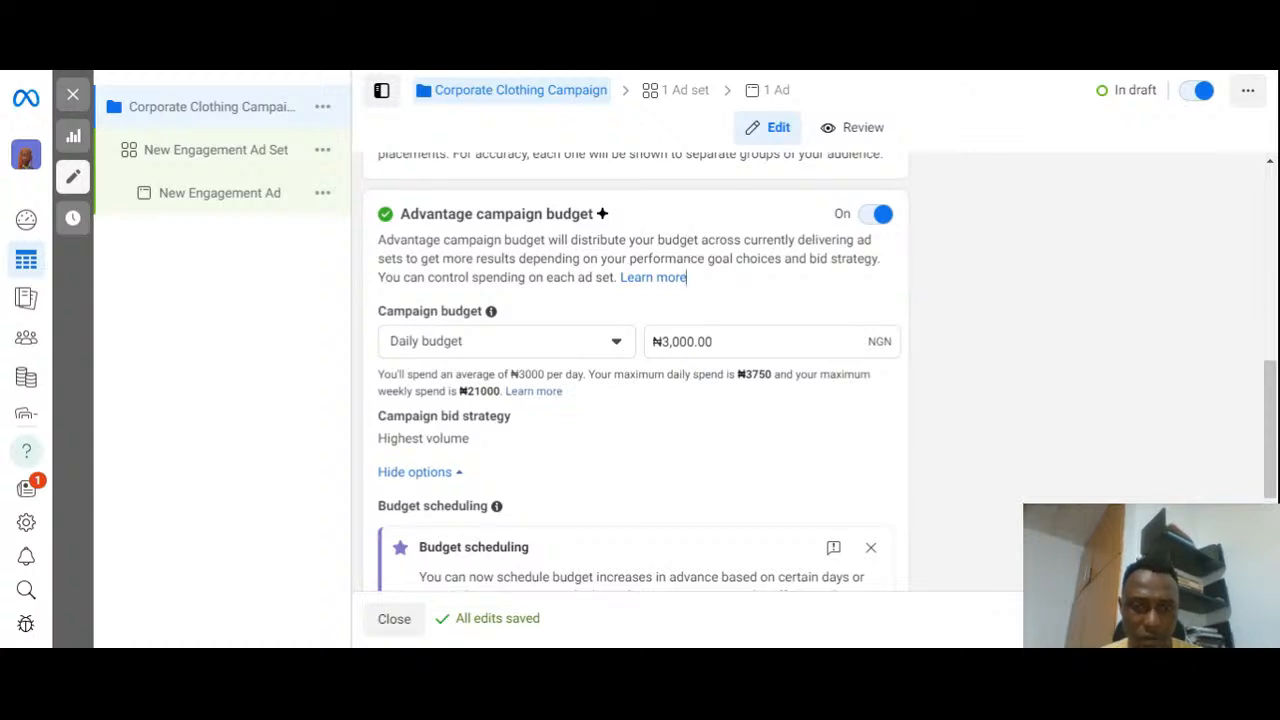
pyautogui.scroll(-1, 692, 417)
pyautogui.scroll(-2, 697, 417)
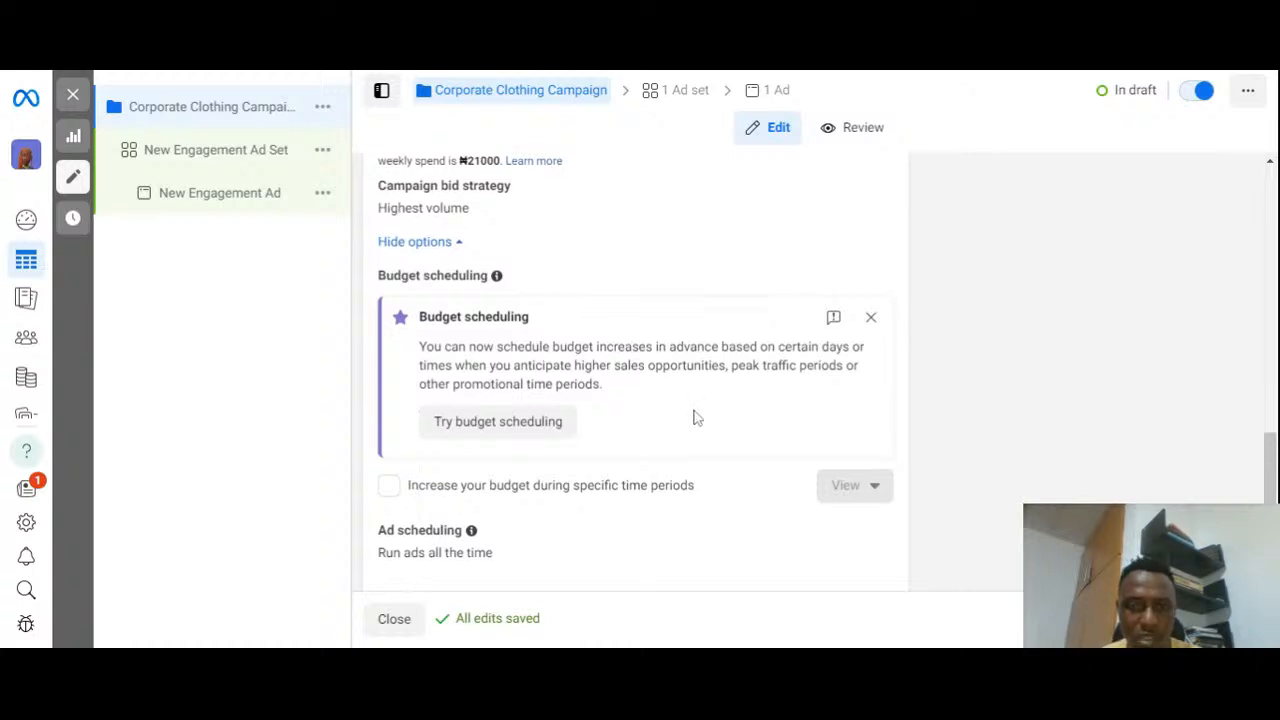
pyautogui.scroll(4, 695, 417)
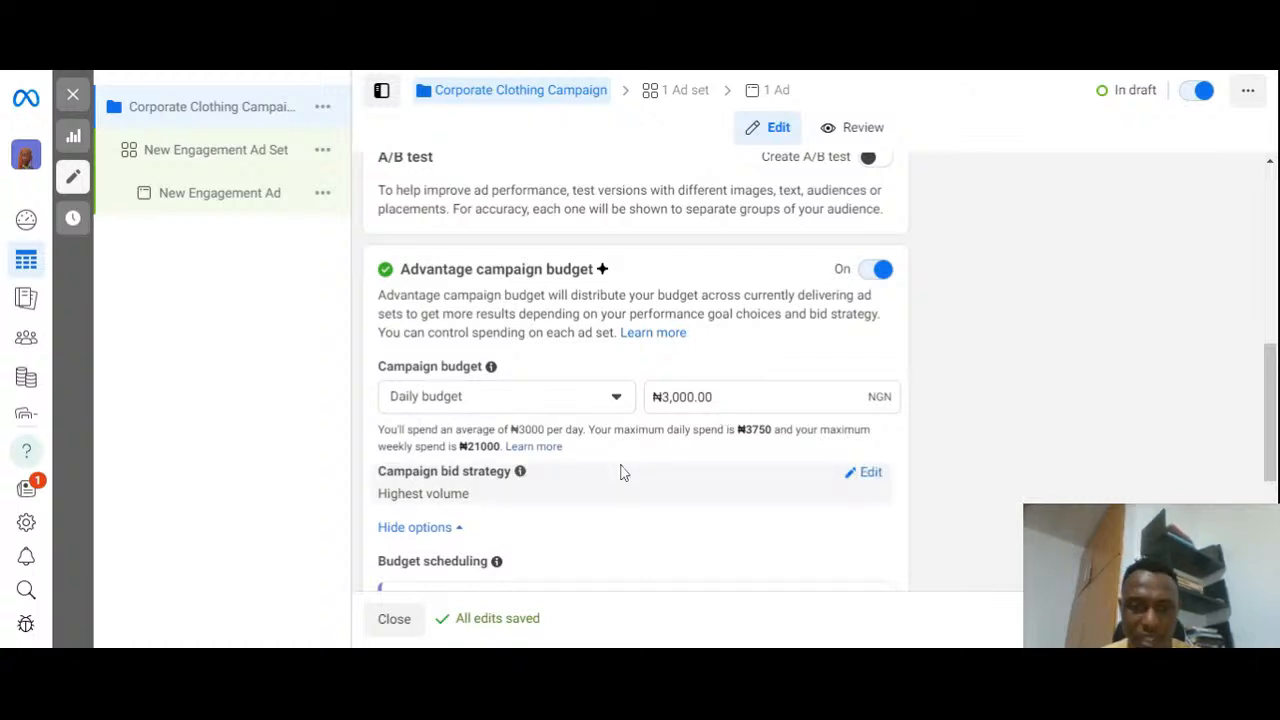
pyautogui.scroll(-2, 620, 472)
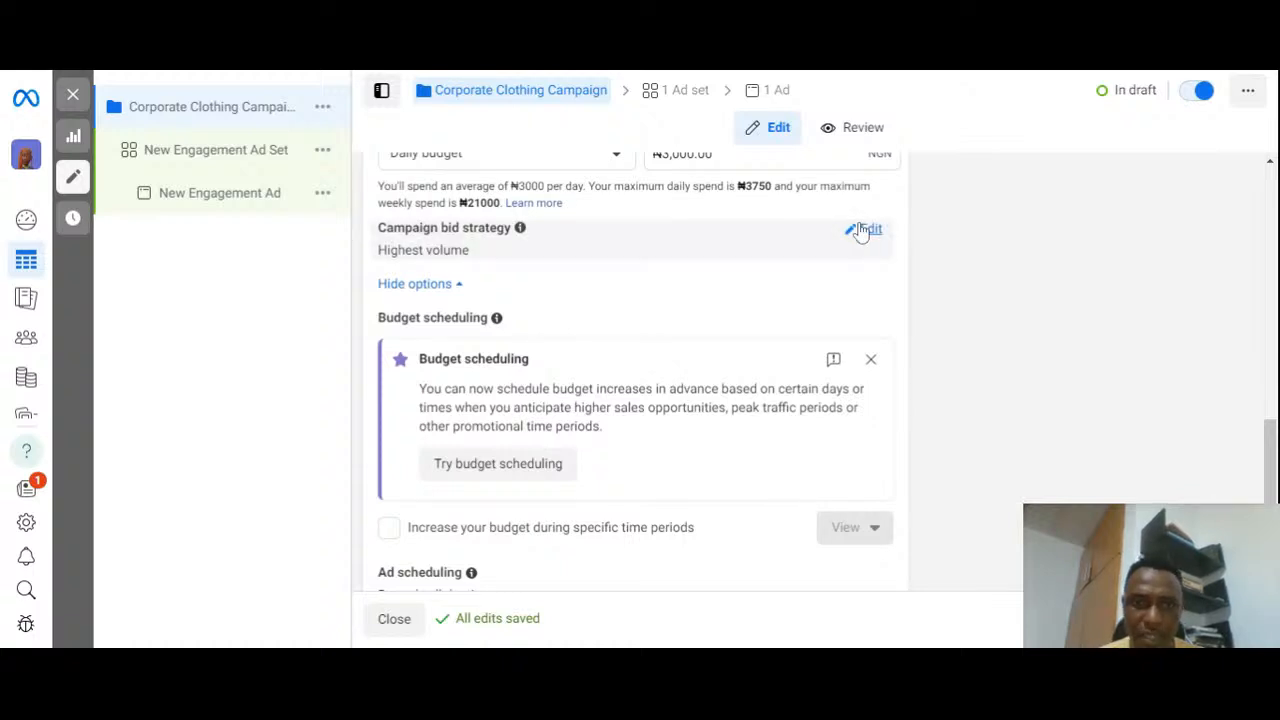
pyautogui.click(864, 230)
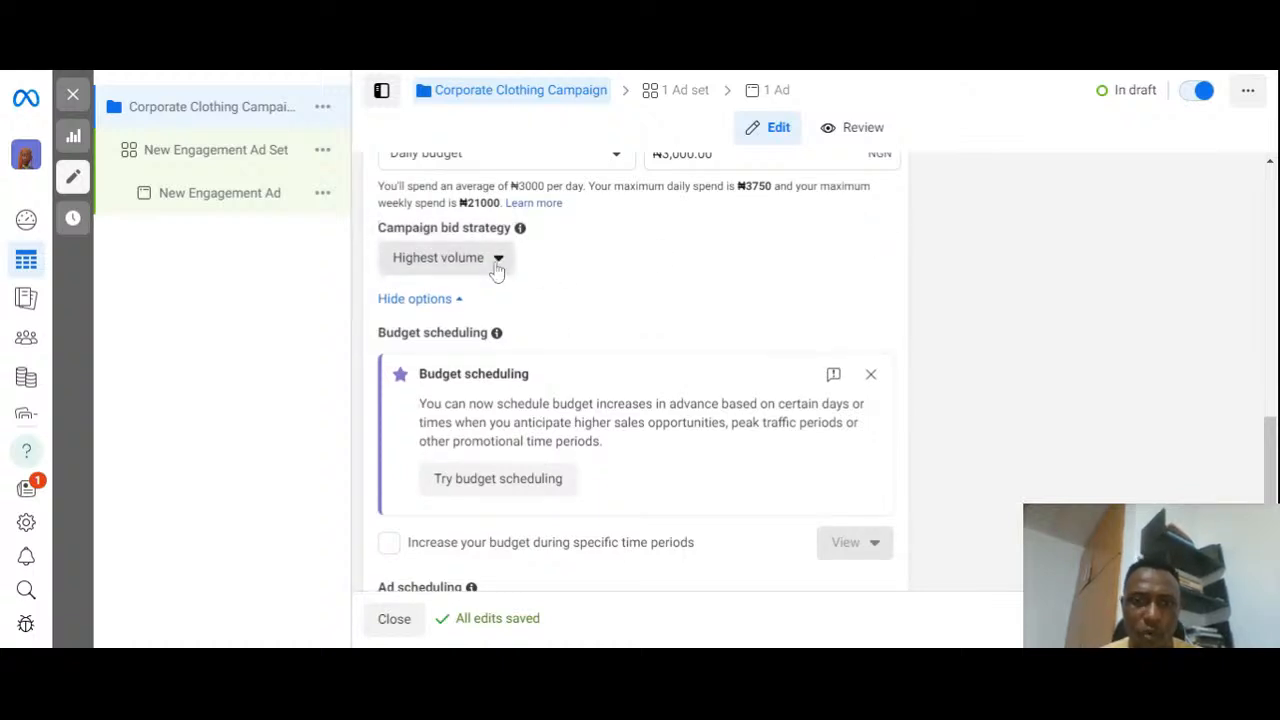
pyautogui.click(497, 266)
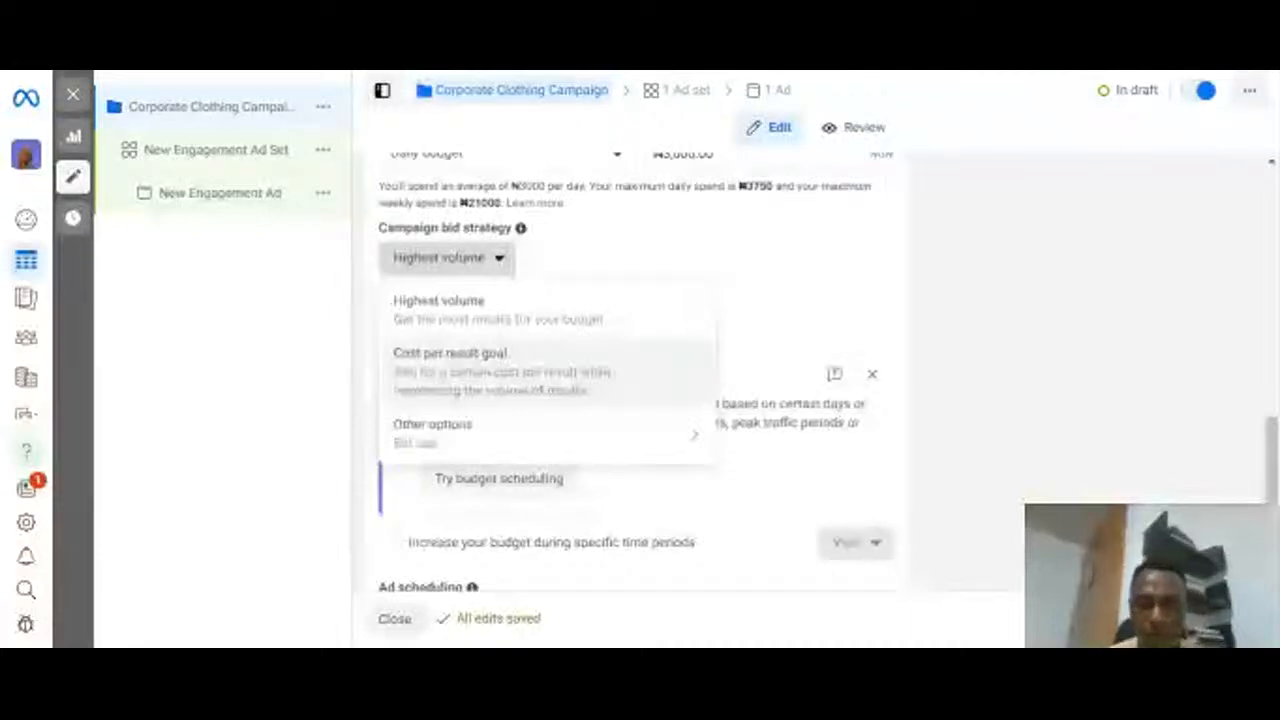
pyautogui.moveTo(475, 456)
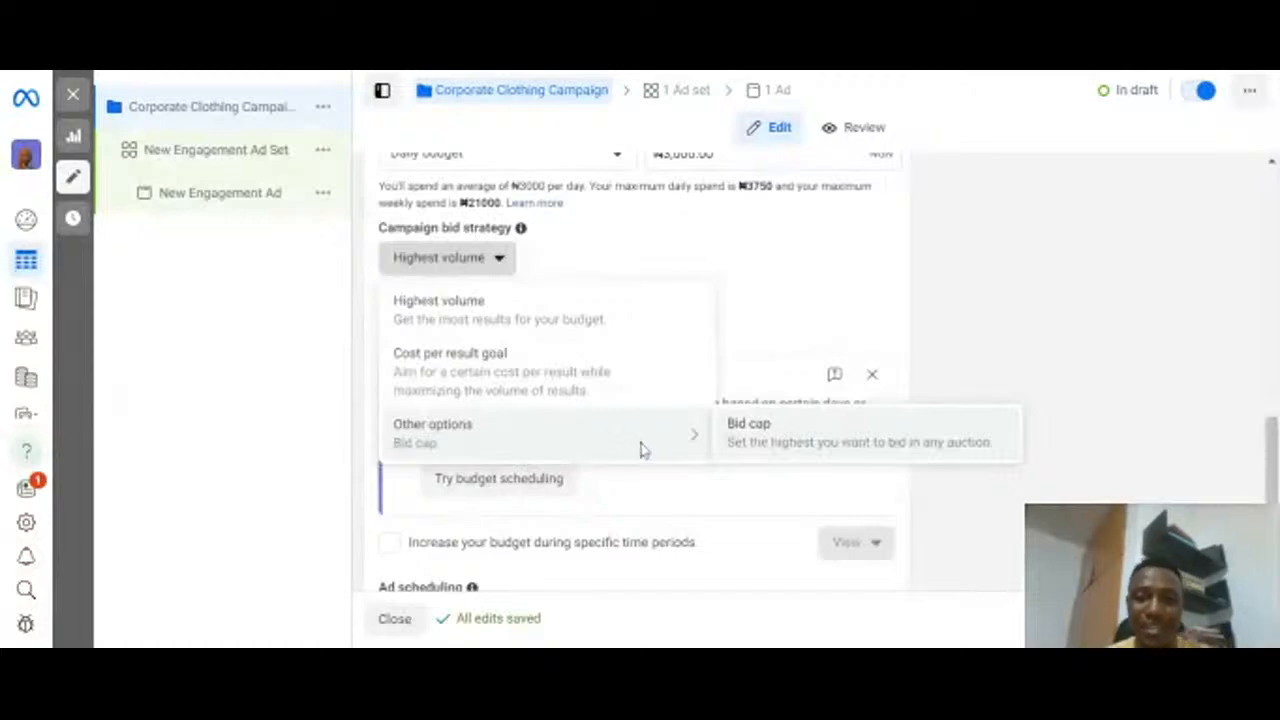
pyautogui.click(810, 263)
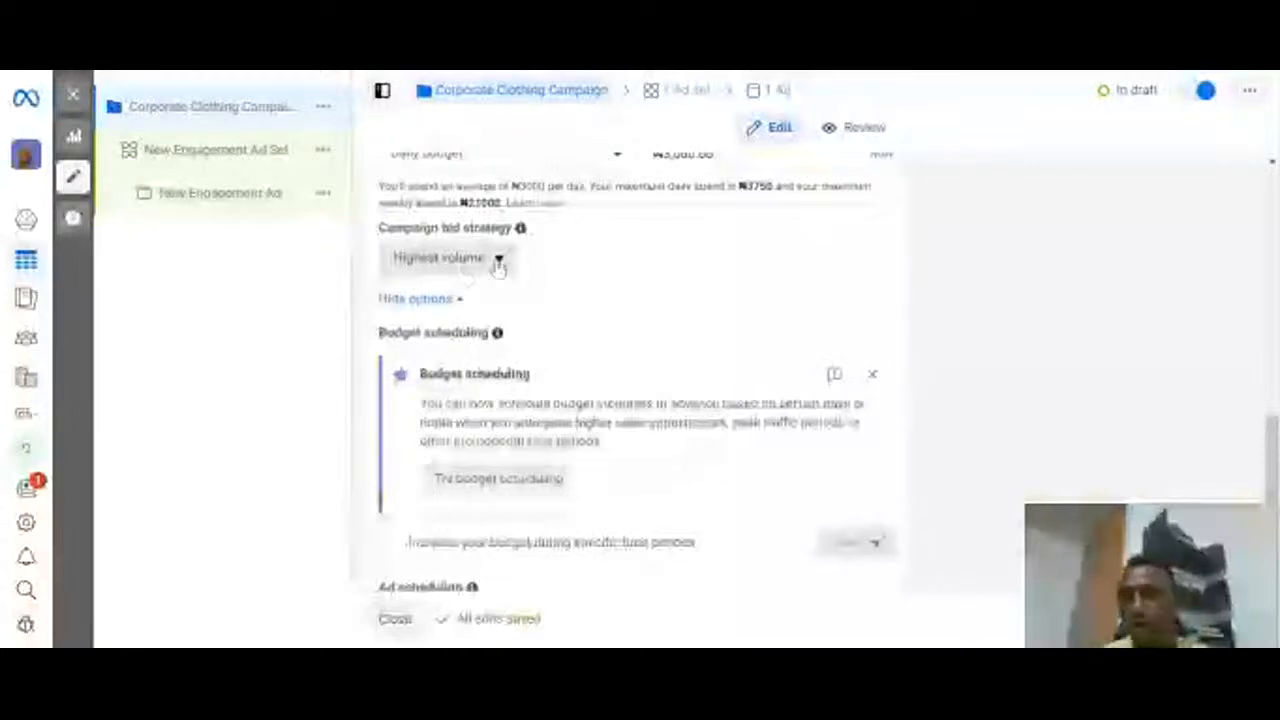
pyautogui.scroll(3, 650, 285)
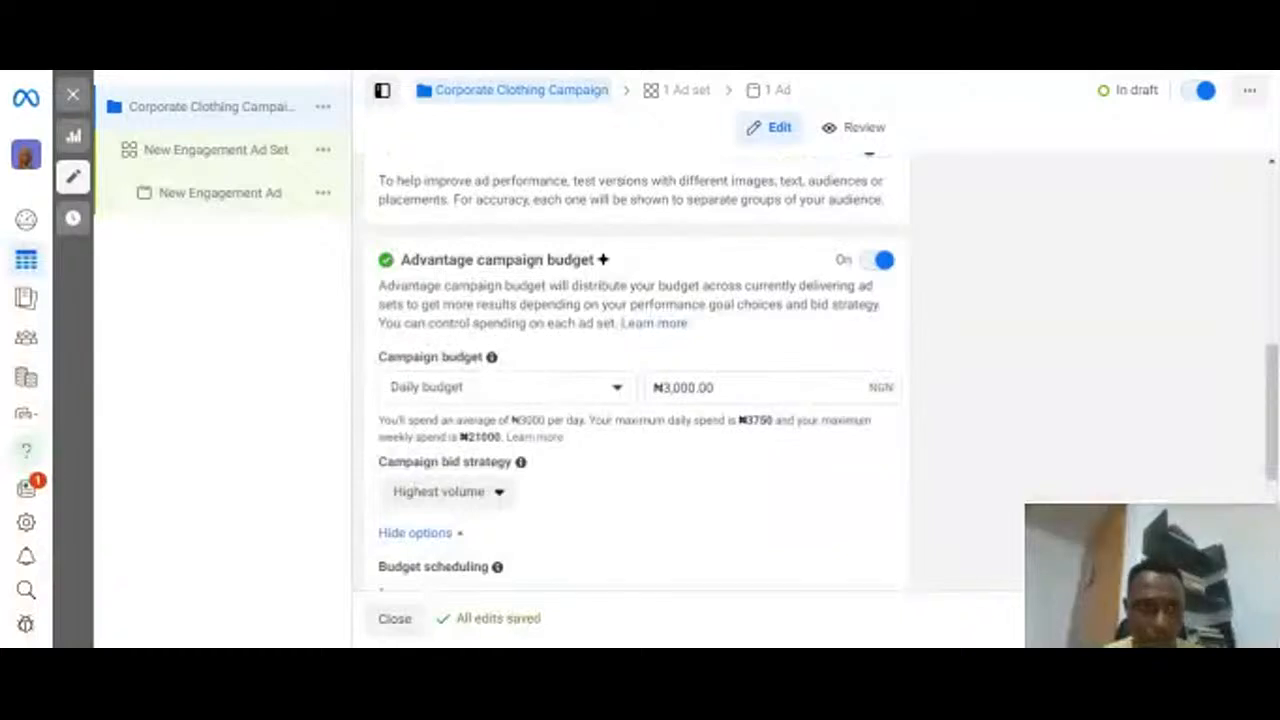
pyautogui.scroll(-3, 550, 437)
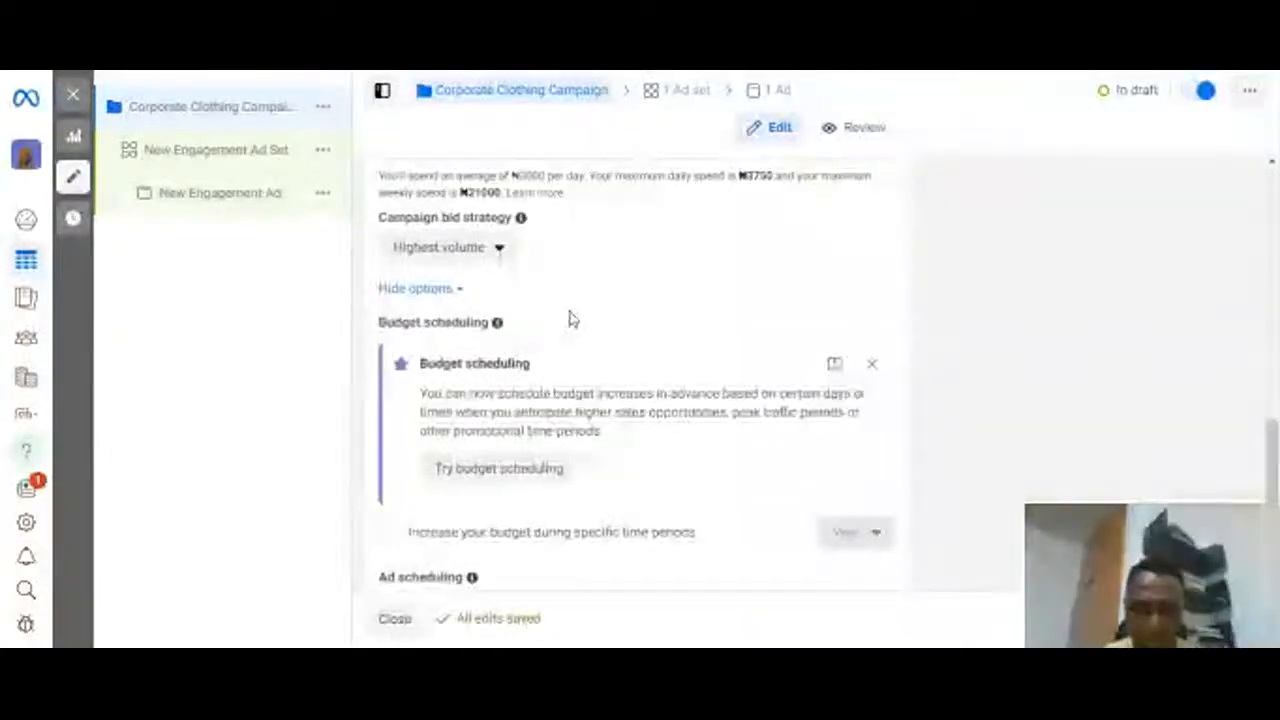
# Step: Turn on budget increases during specific time periods, look over the high demand period's dates and increase amount, and turn the option off again
pyautogui.scroll(-1, 569, 320)
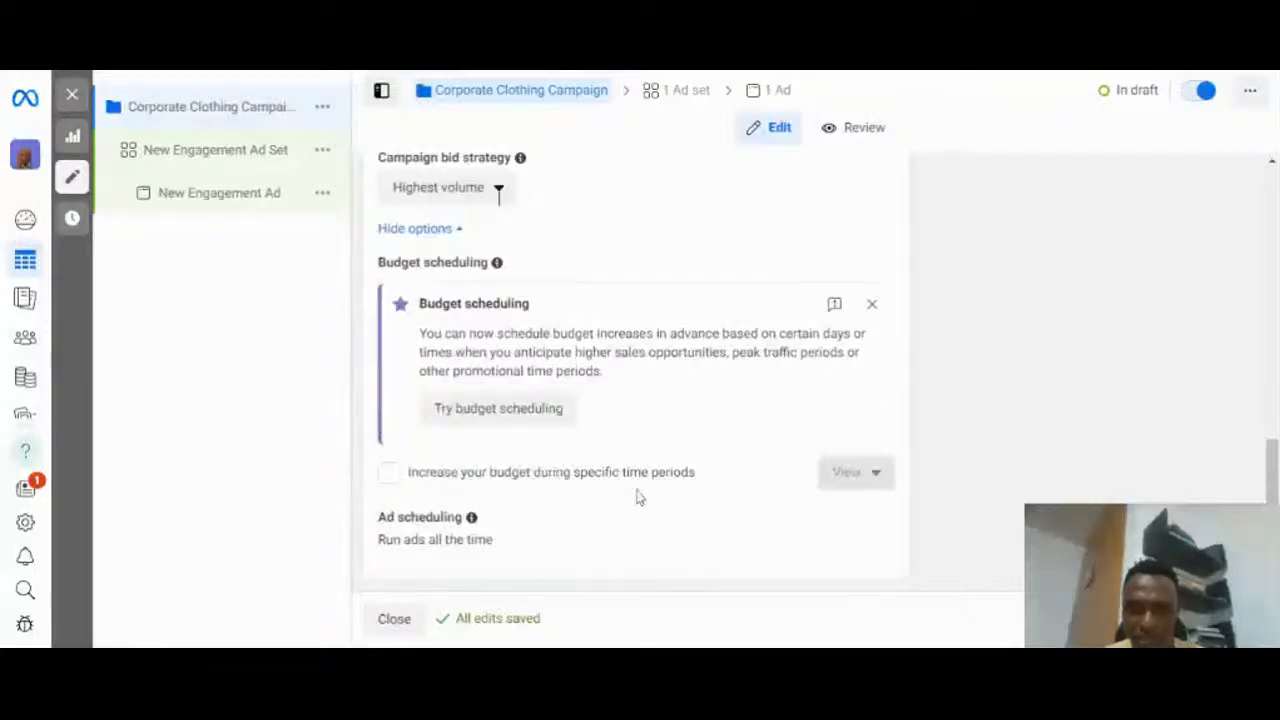
pyautogui.click(389, 474)
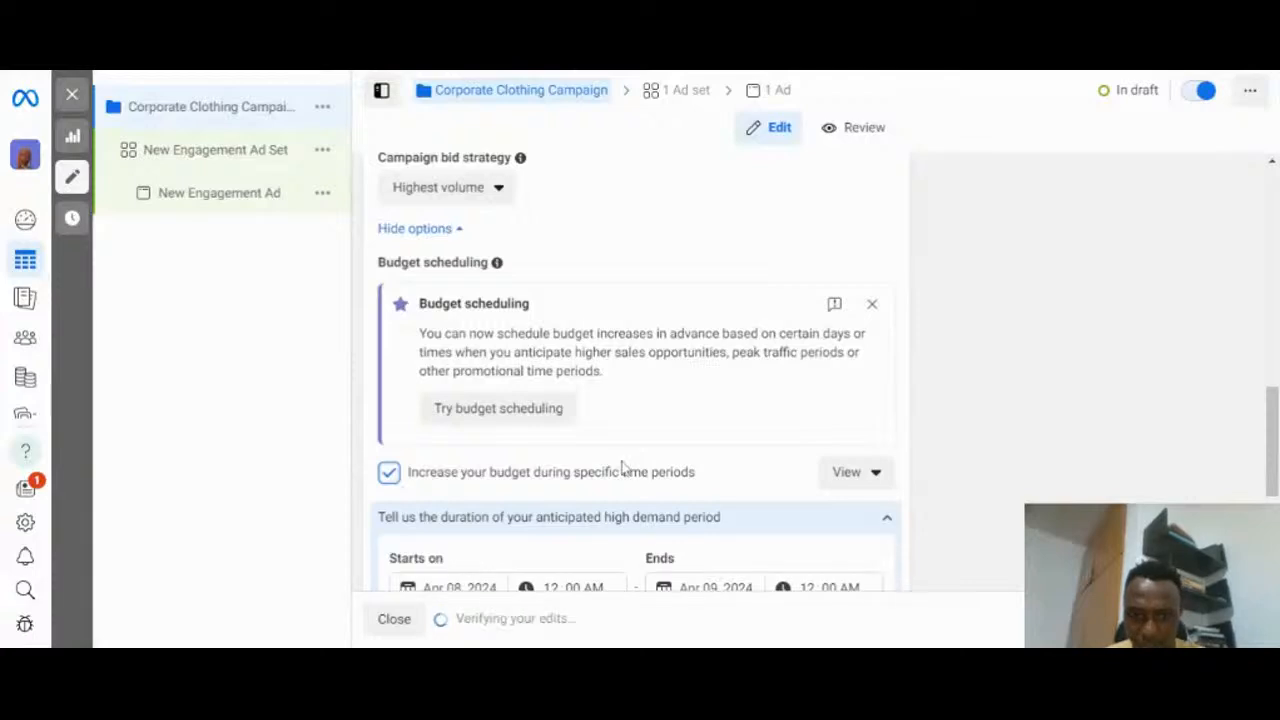
pyautogui.scroll(-1, 621, 467)
pyautogui.scroll(-1, 621, 467)
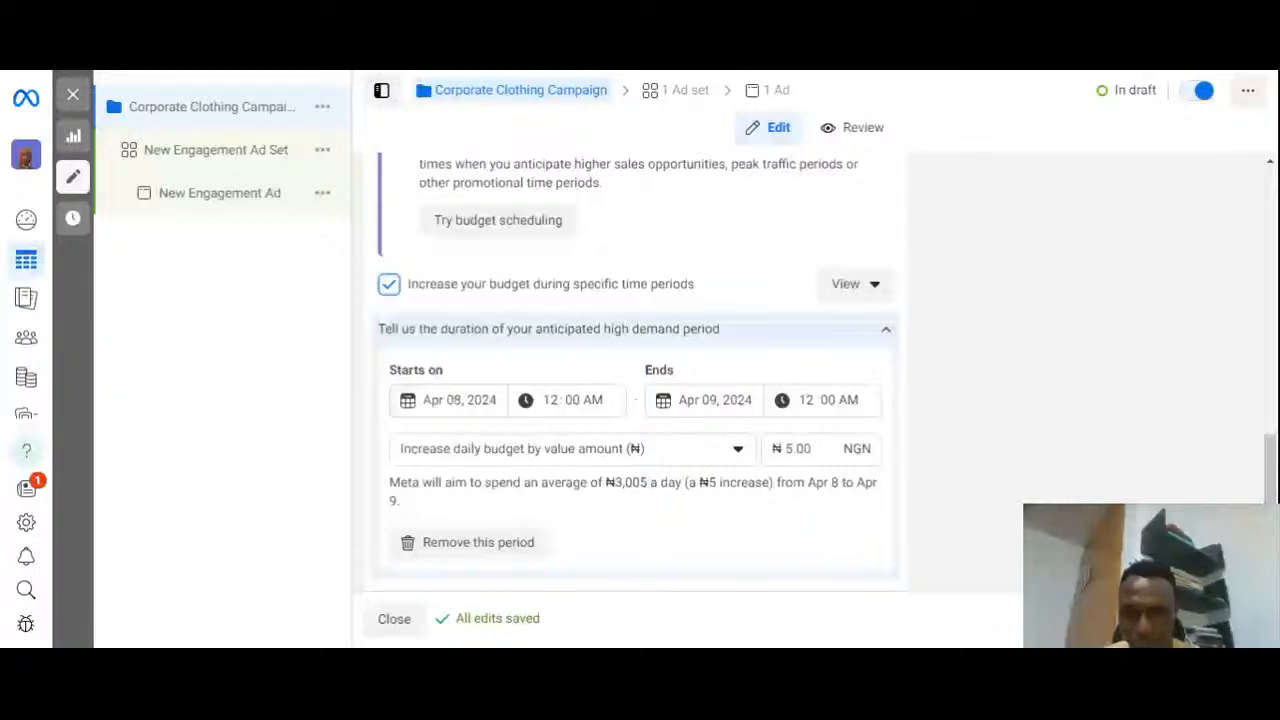
pyautogui.click(810, 448)
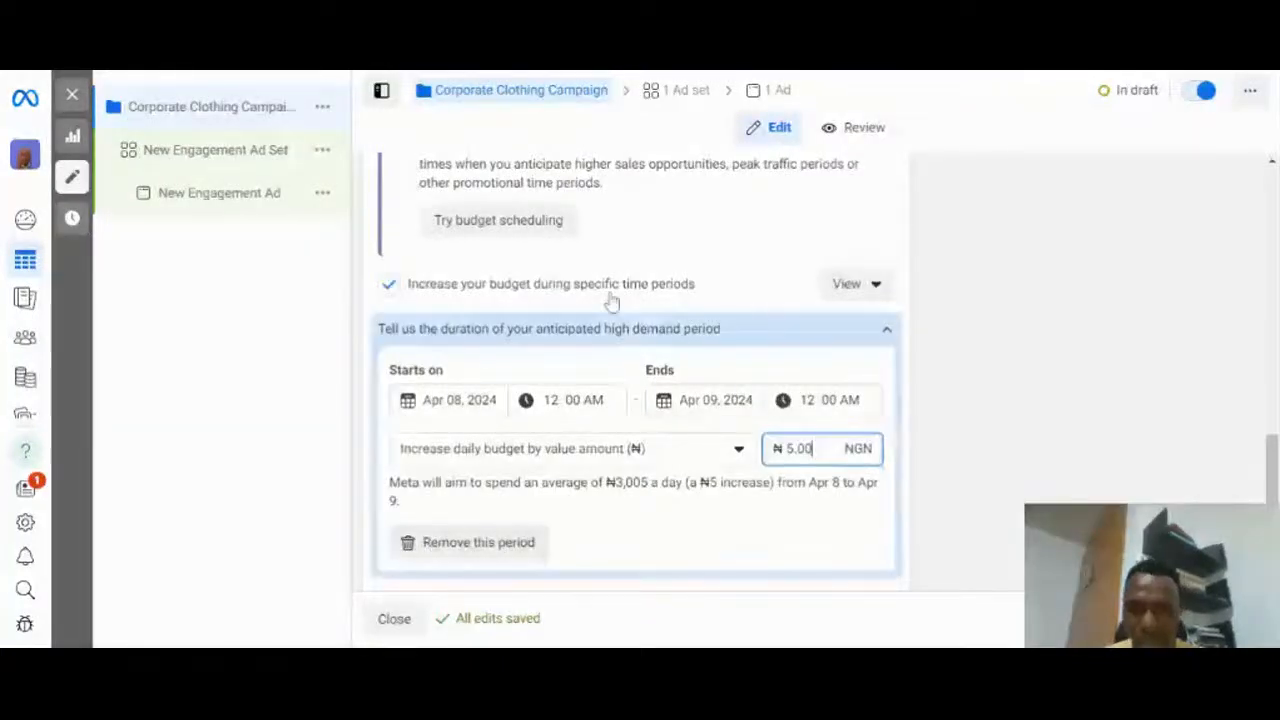
pyautogui.click(389, 285)
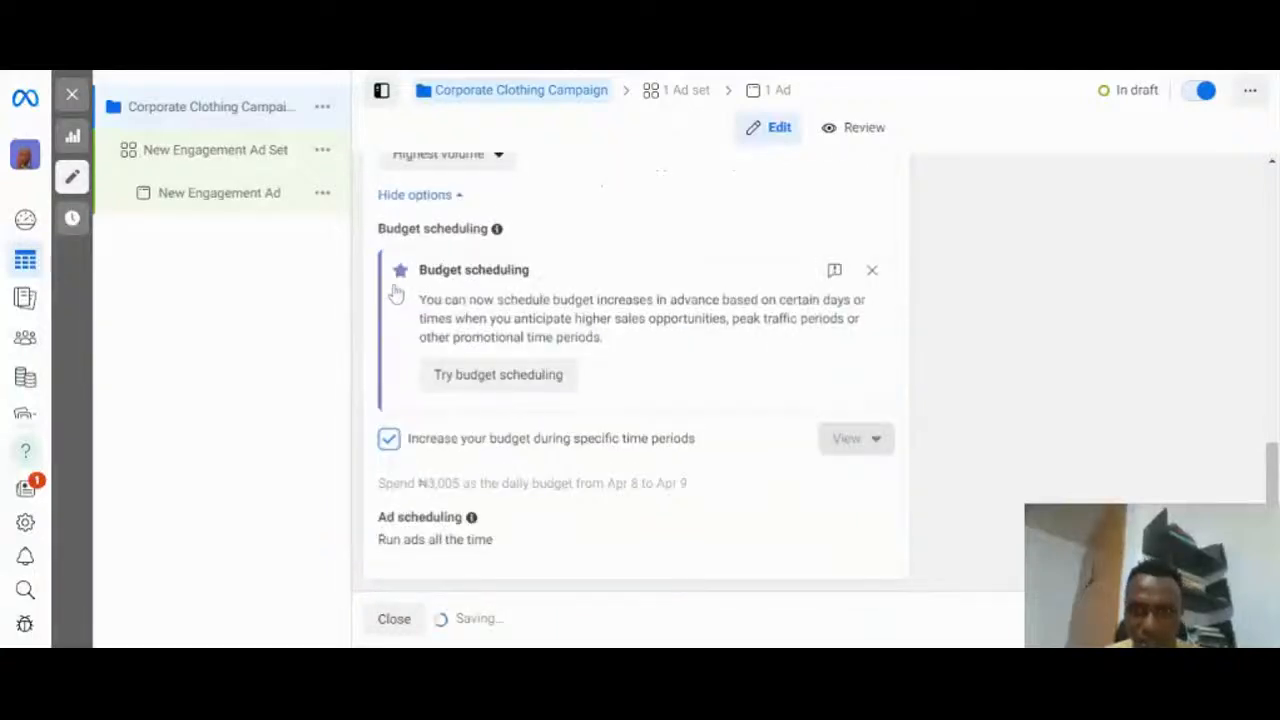
pyautogui.click(530, 444)
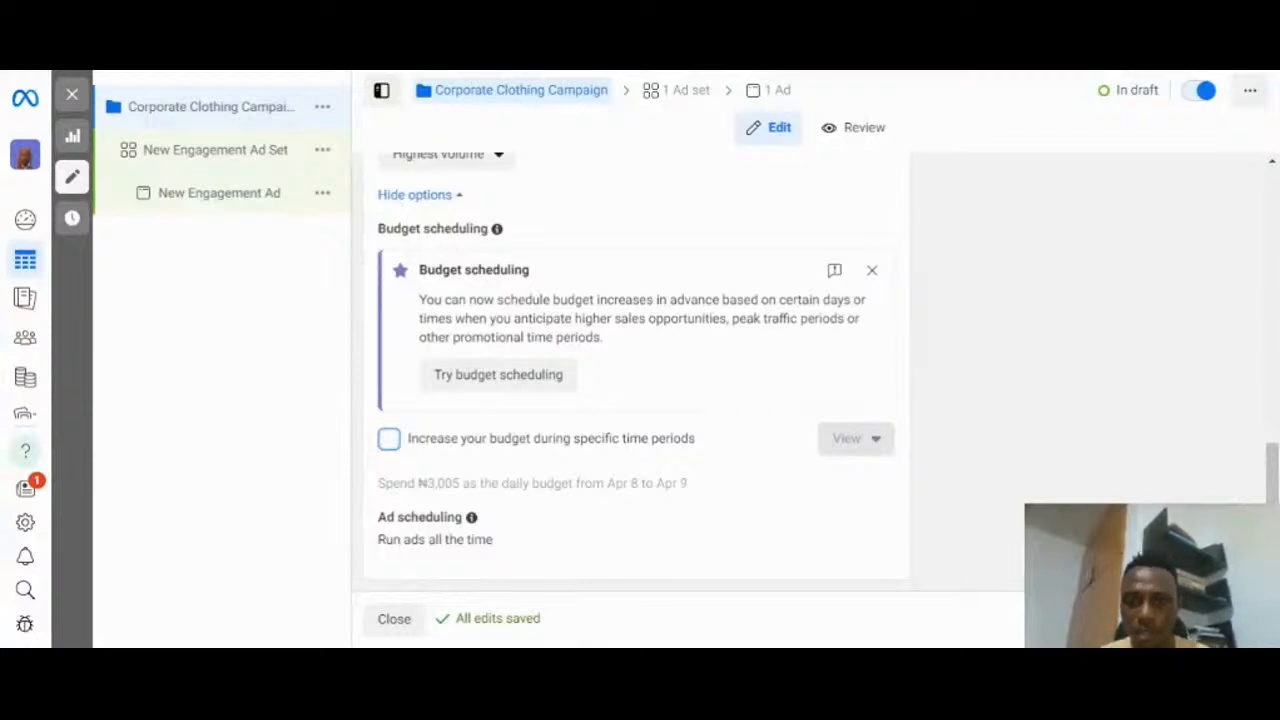
# Step: Continue from the campaign settings to the settings of the New Engagement Ad Set
pyautogui.click(1234, 618)
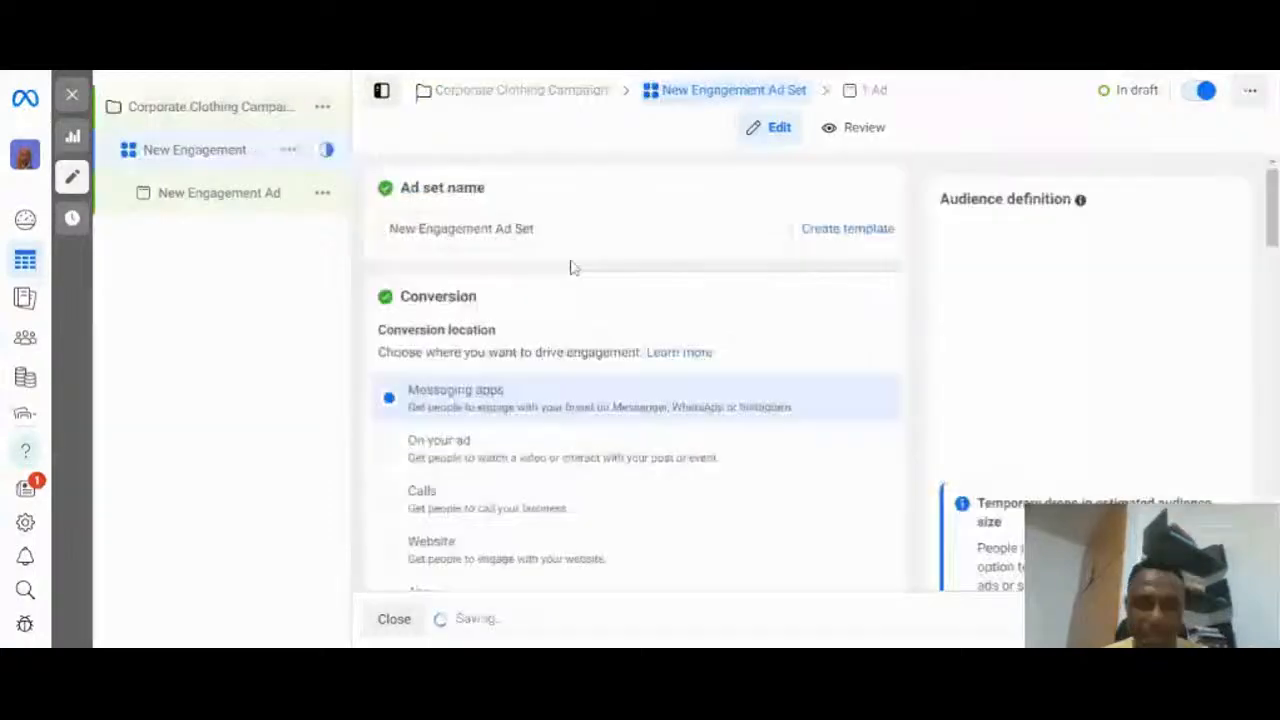